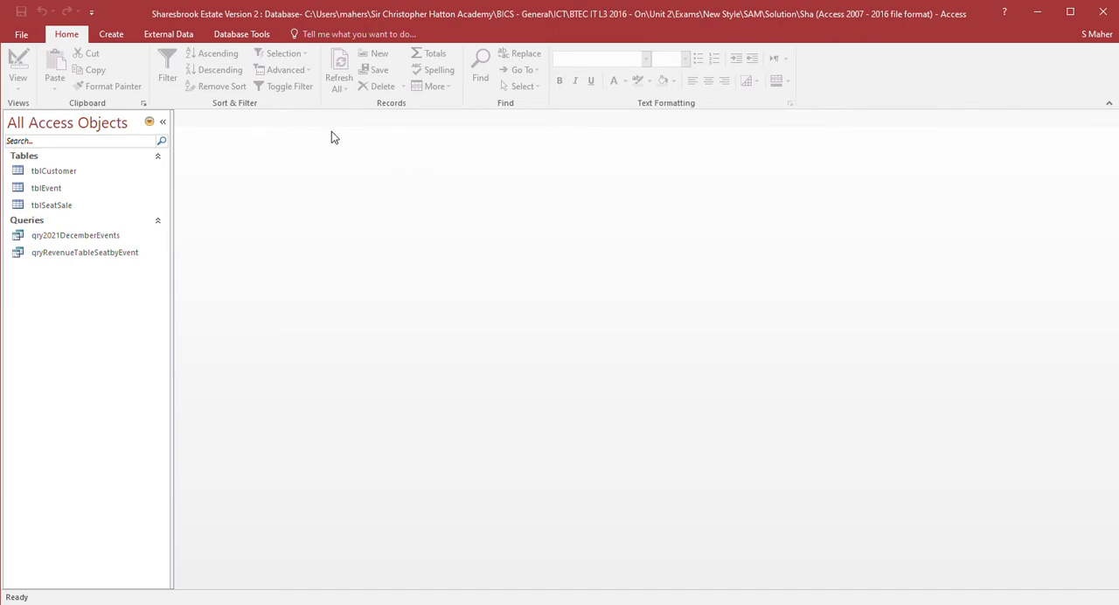
- Start a new query design and add the tblEvent and tblSeatSale tables
click(116, 36)
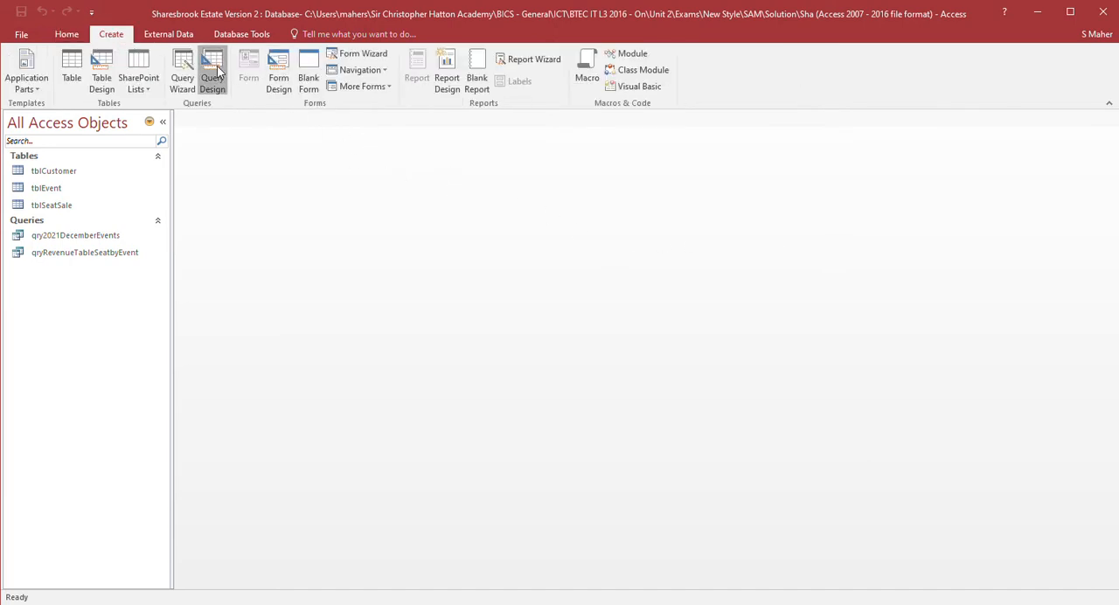
click(210, 84)
double_click(483, 396)
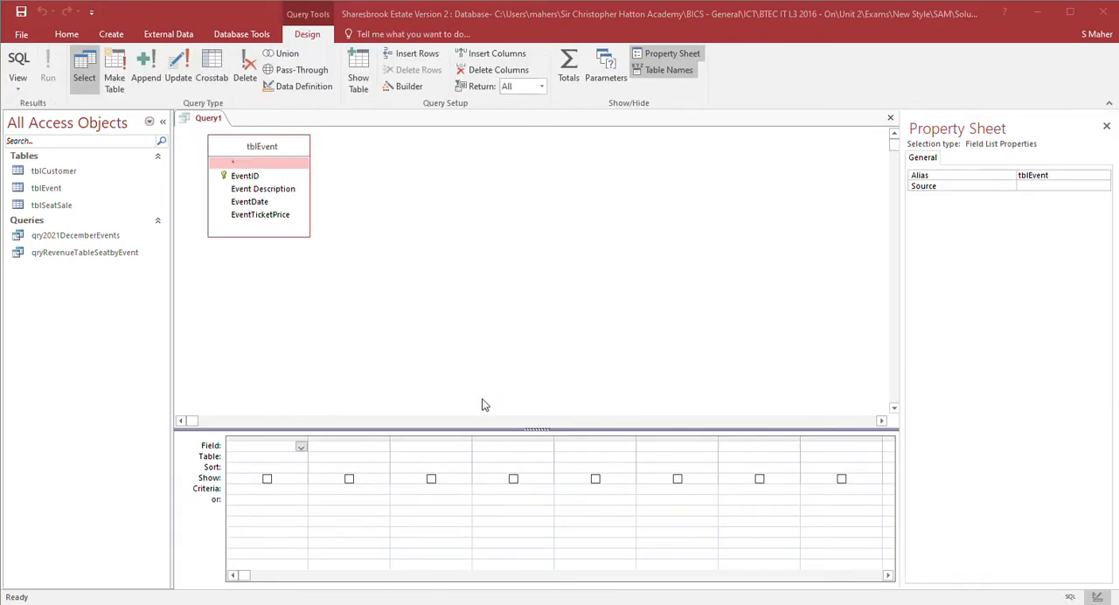
double_click(487, 407)
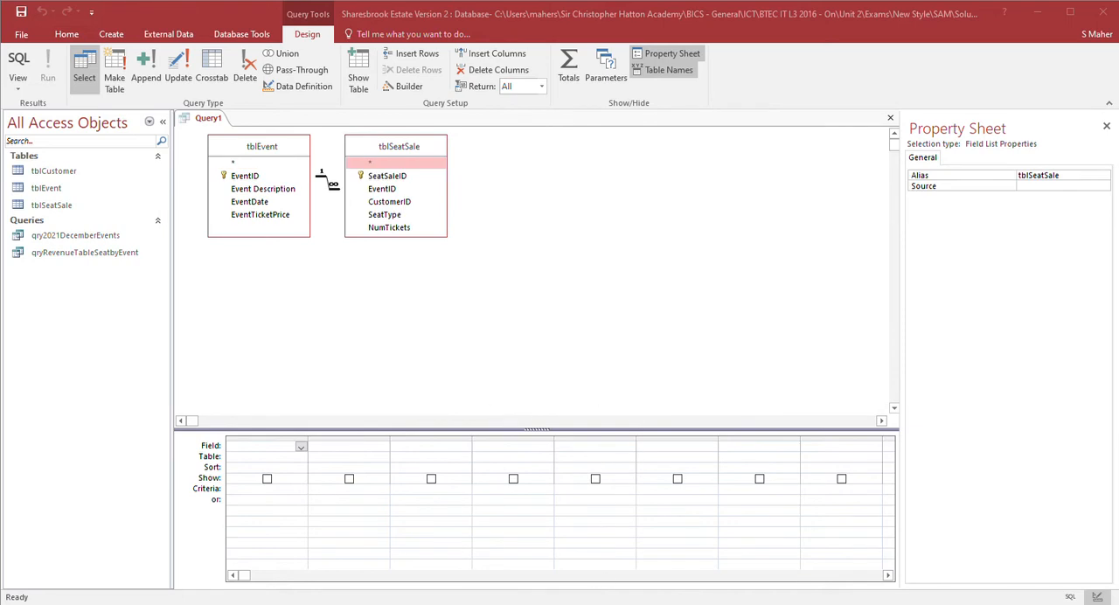
- Add Event Description, CustomerID, SeatType and NumTickets fields to the query grid
click(535, 199)
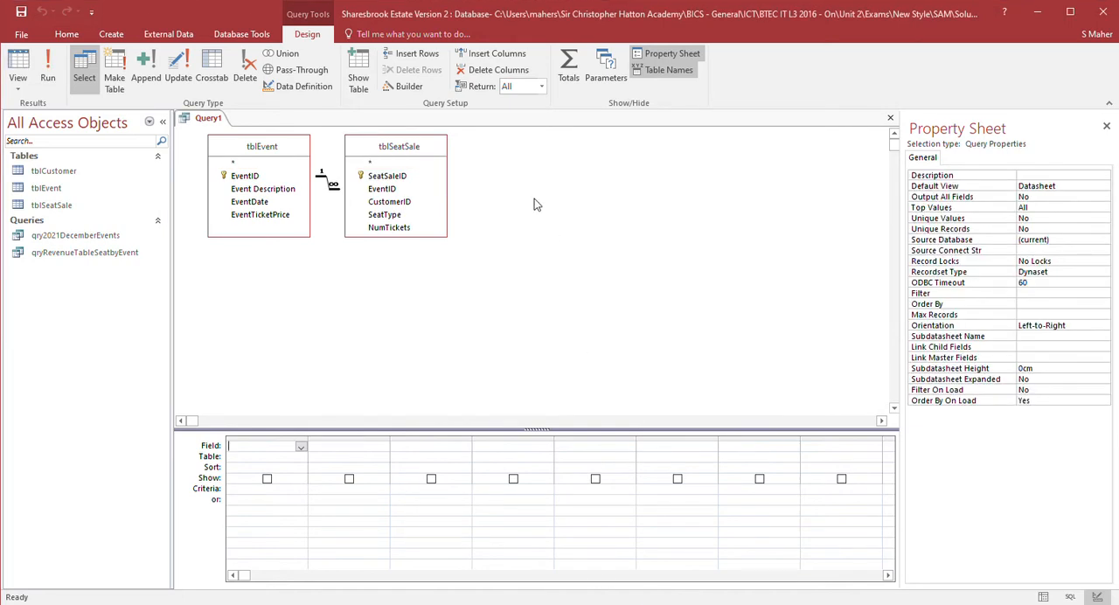
double_click(253, 191)
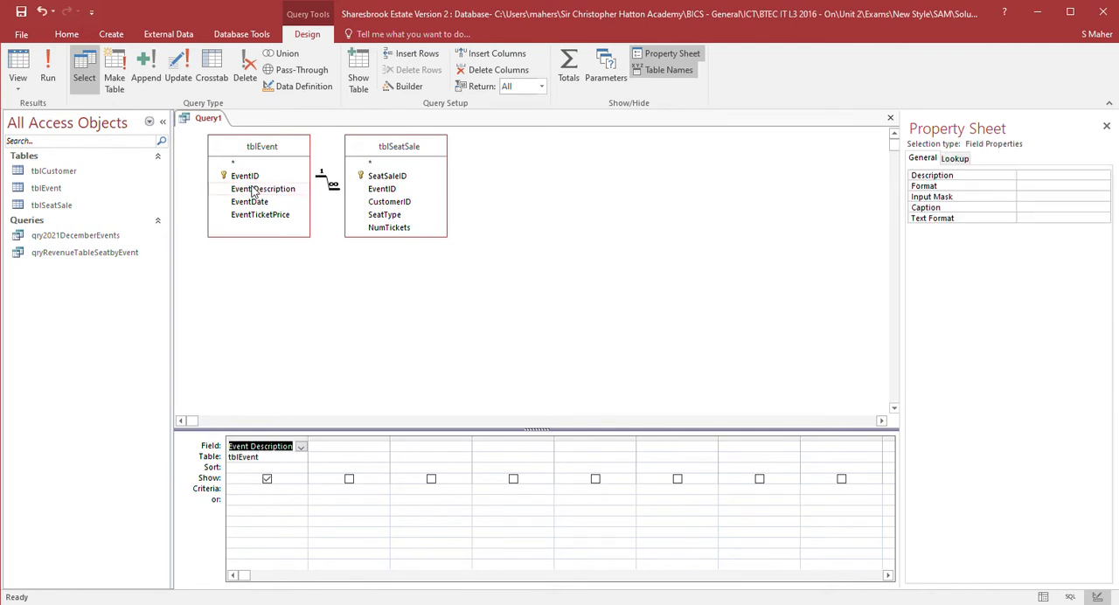
click(393, 203)
double_click(393, 203)
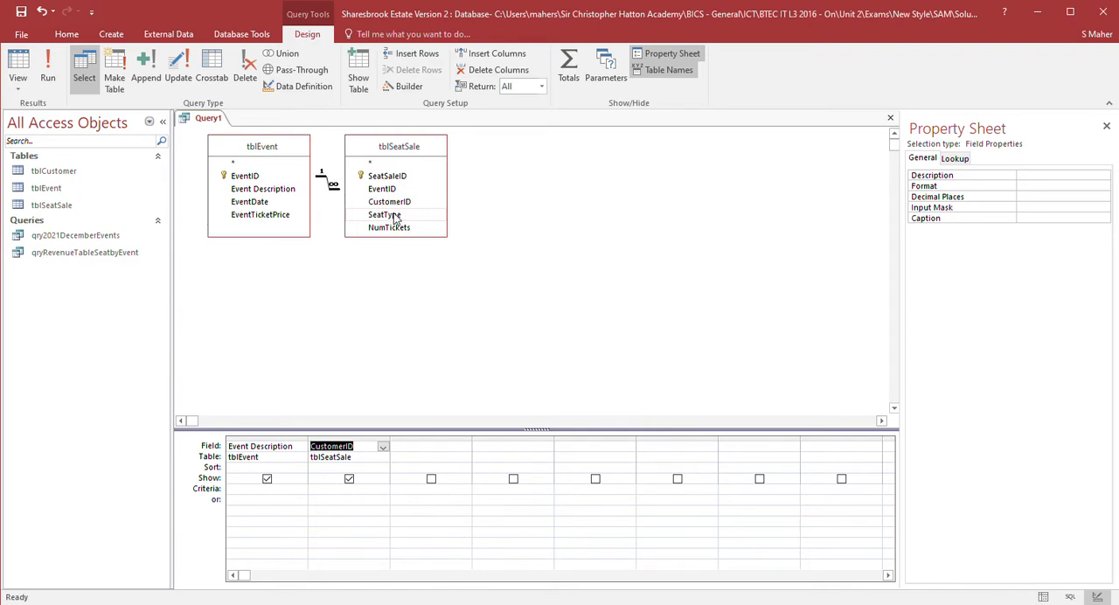
double_click(395, 217)
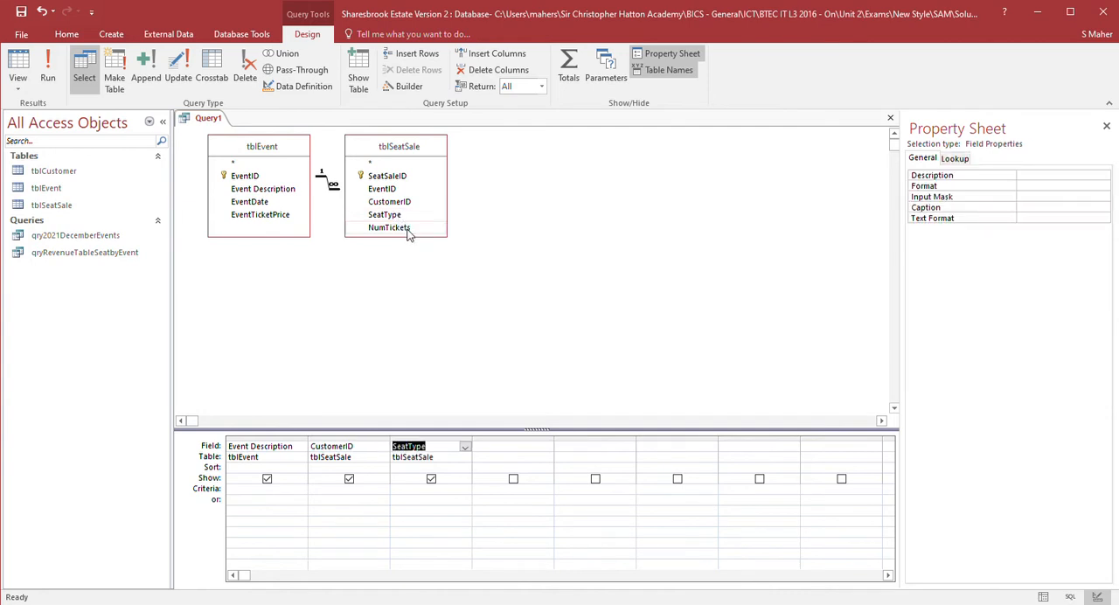
double_click(389, 227)
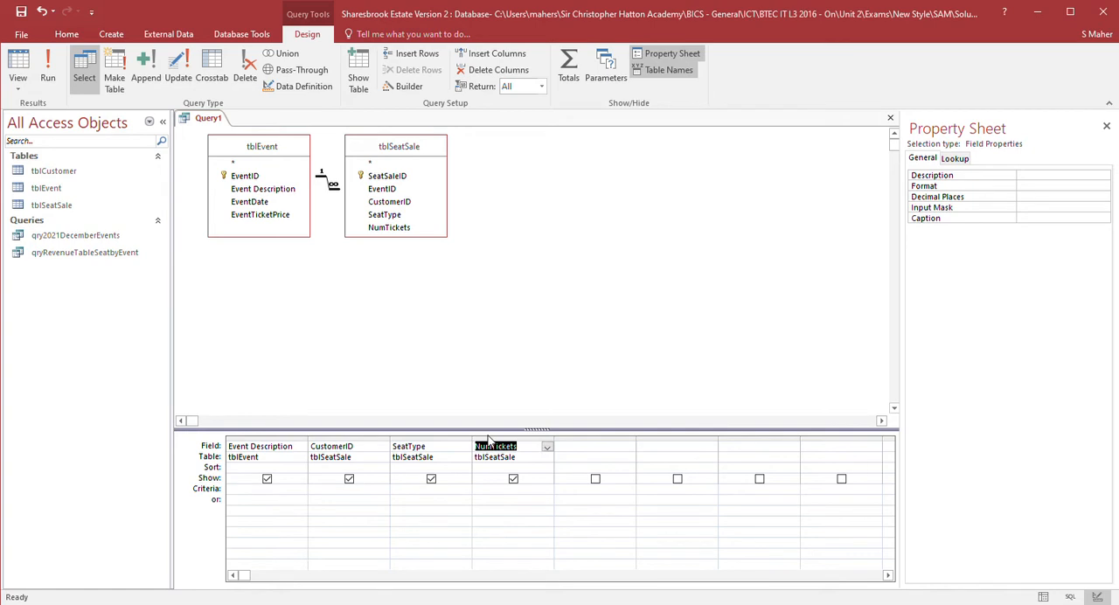
- Turn on the Totals row, set the CustomerID total to Count, and run the query
click(367, 470)
right_click(368, 476)
click(386, 476)
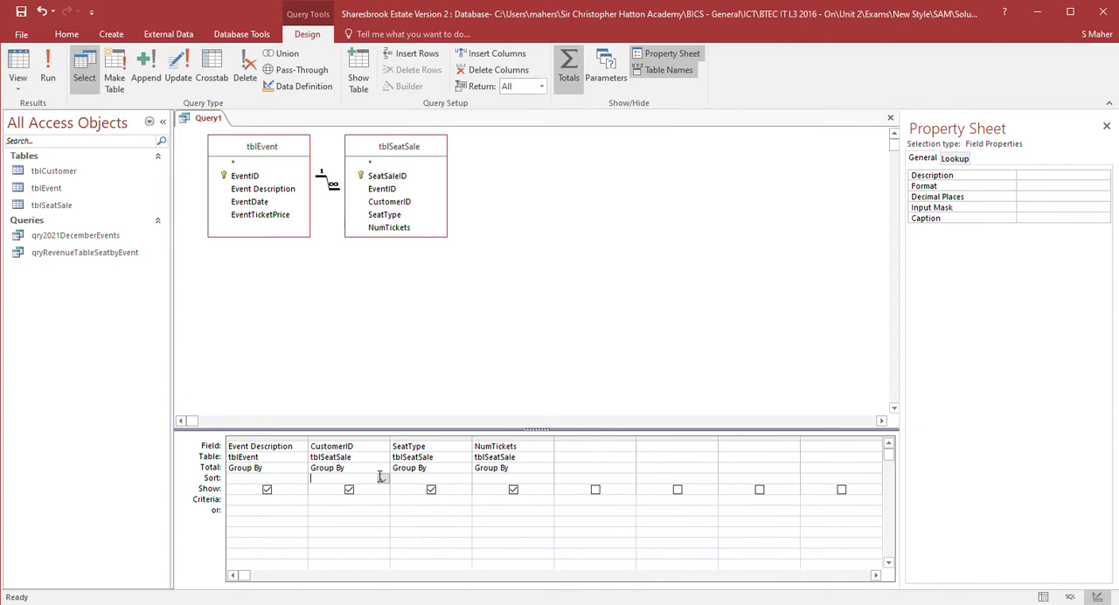
click(381, 468)
click(344, 530)
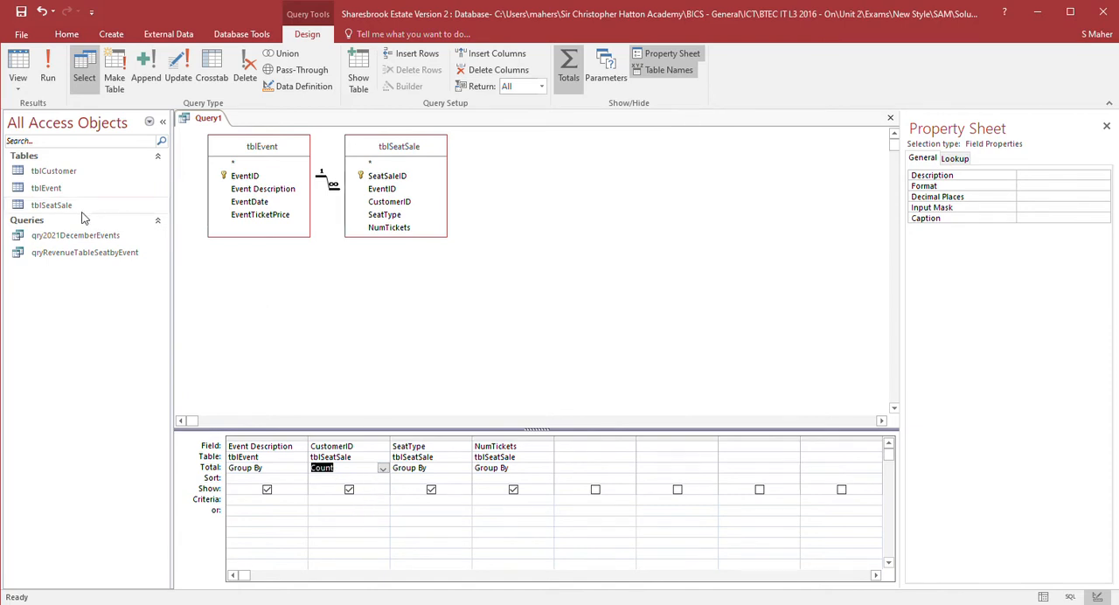
click(18, 68)
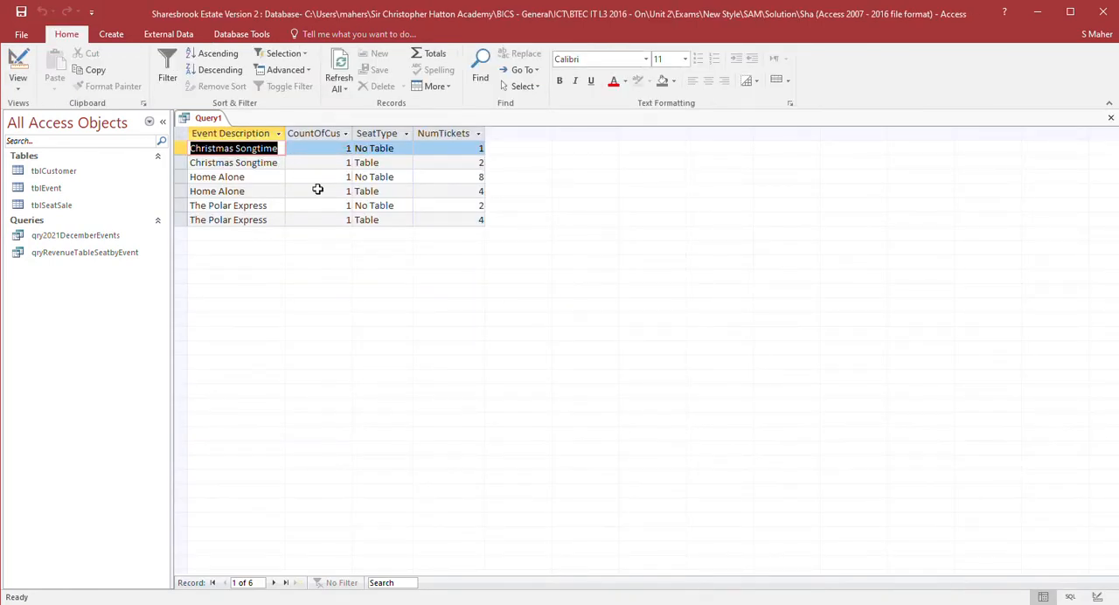
- Try grouping by CustomerID instead of counting and preview the query results
click(18, 69)
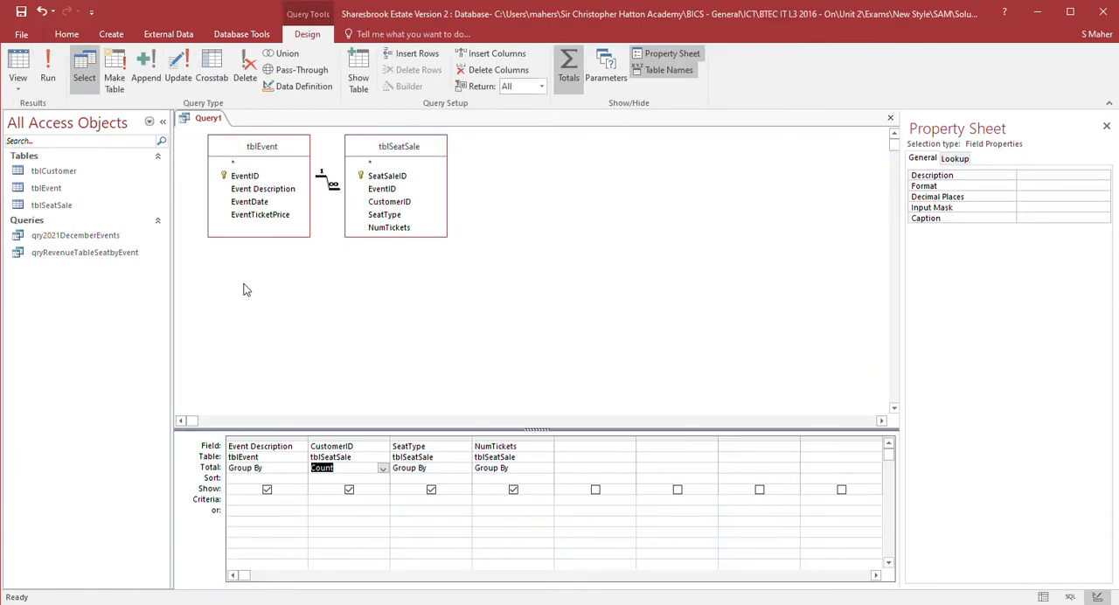
click(383, 471)
click(374, 482)
click(12, 86)
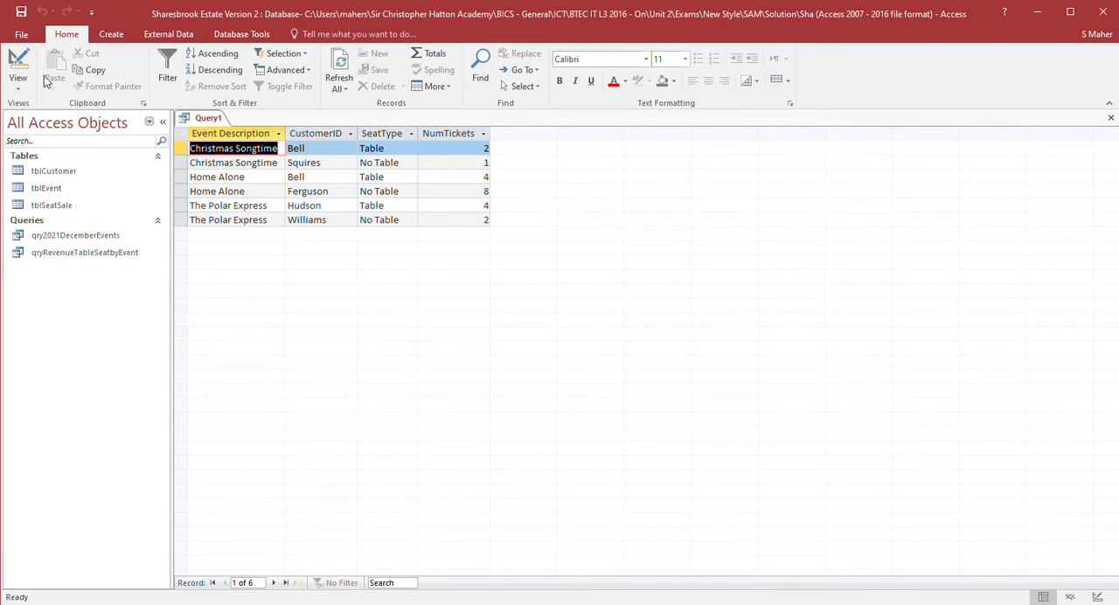
- Set the CustomerID total back to Count and view the query results
click(17, 66)
click(382, 470)
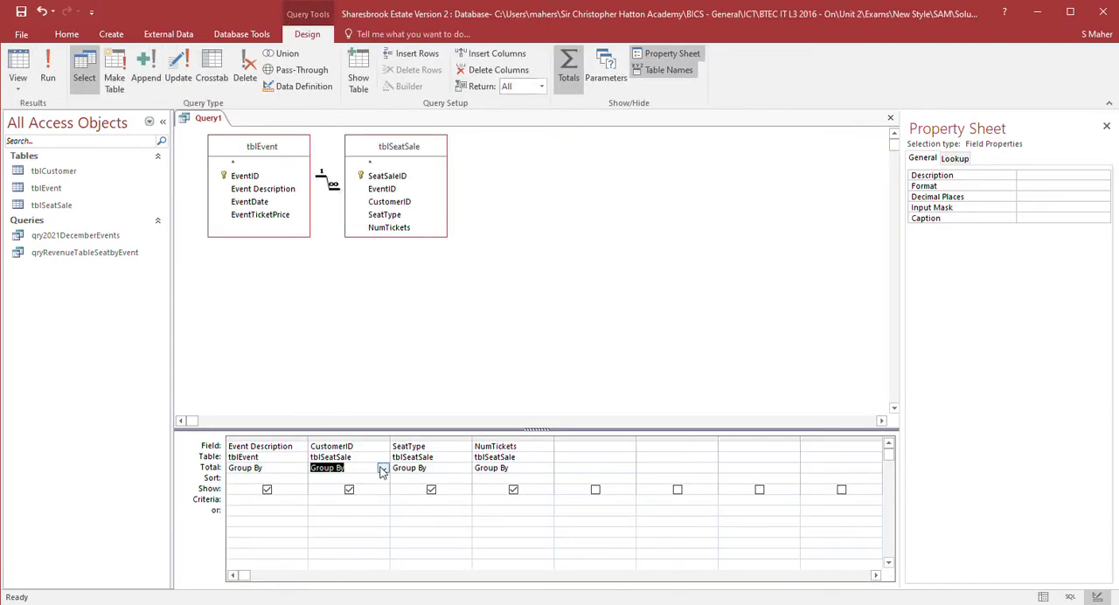
click(351, 532)
click(20, 64)
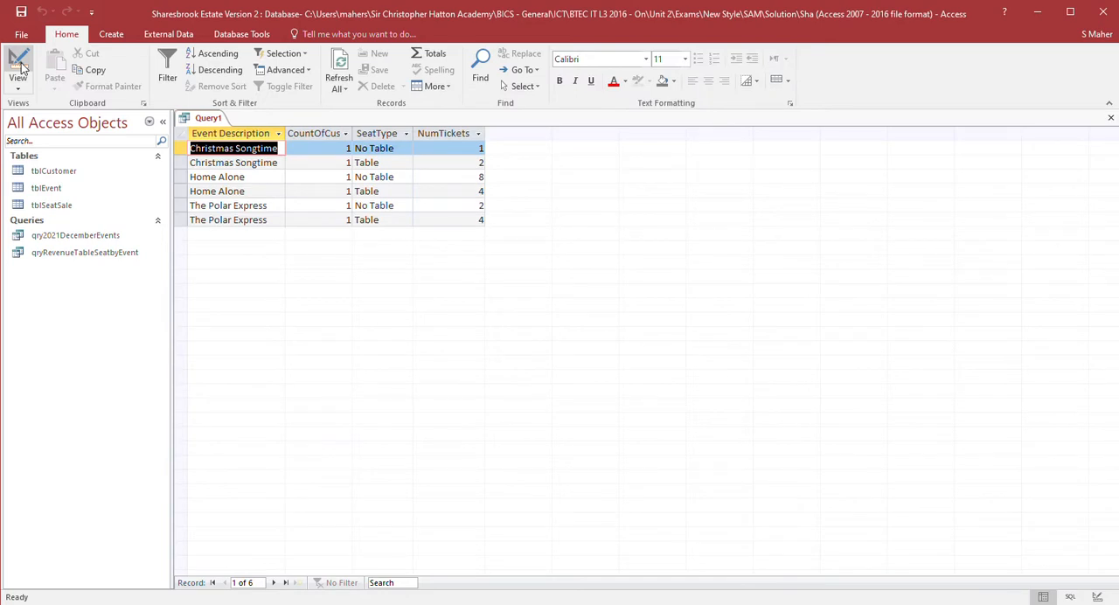
- Create a new blank report and switch it to design view
key(alt+Tab)
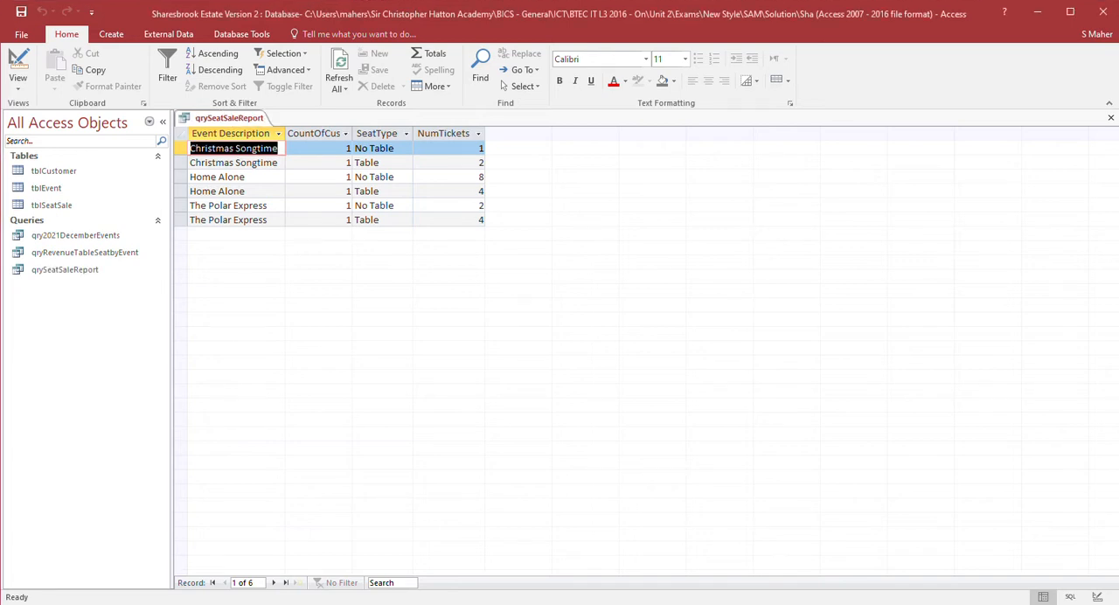
click(111, 34)
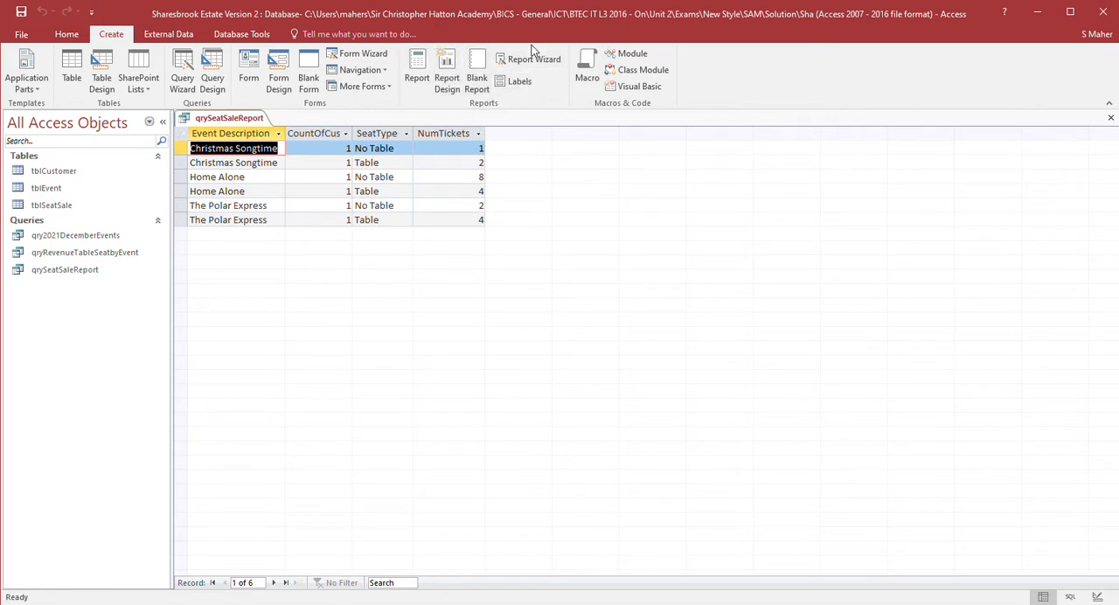
click(477, 70)
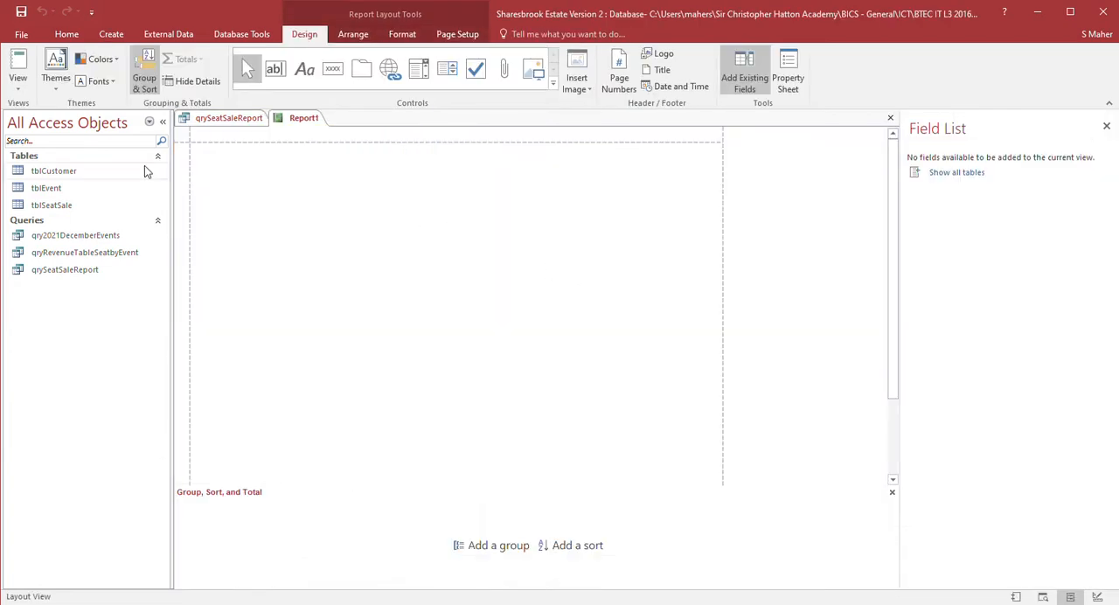
click(73, 202)
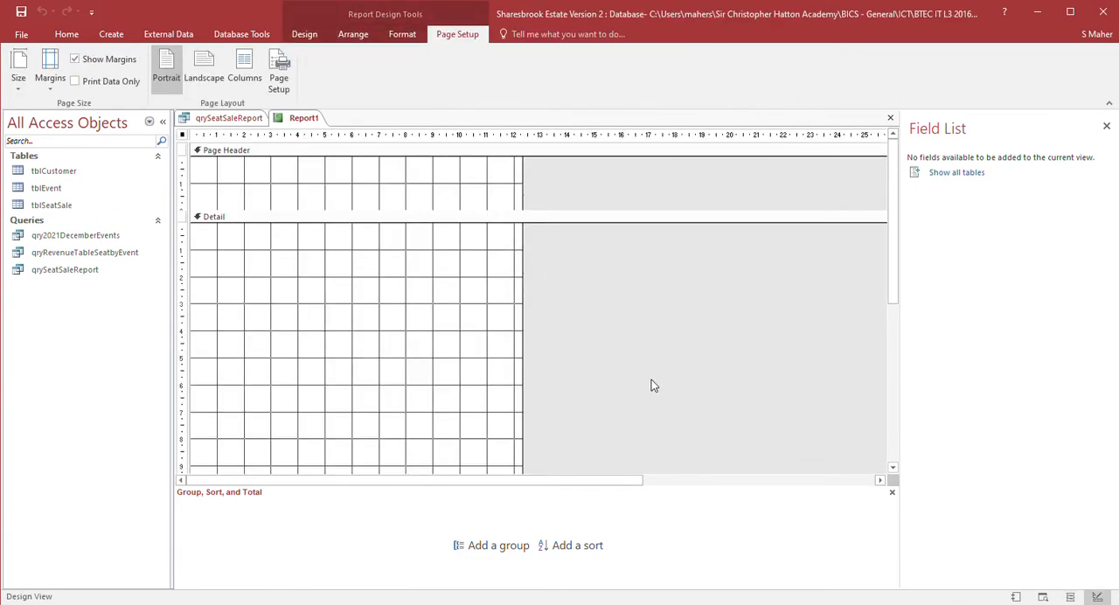
- Set the report's record source to qrySeatSaleReport
key(F4)
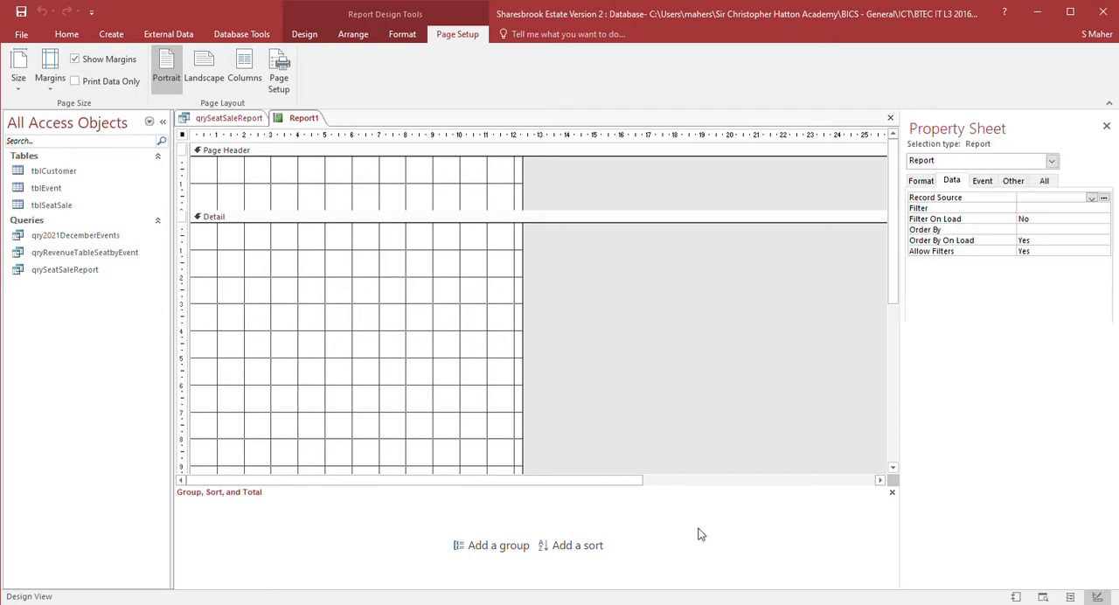
click(1093, 199)
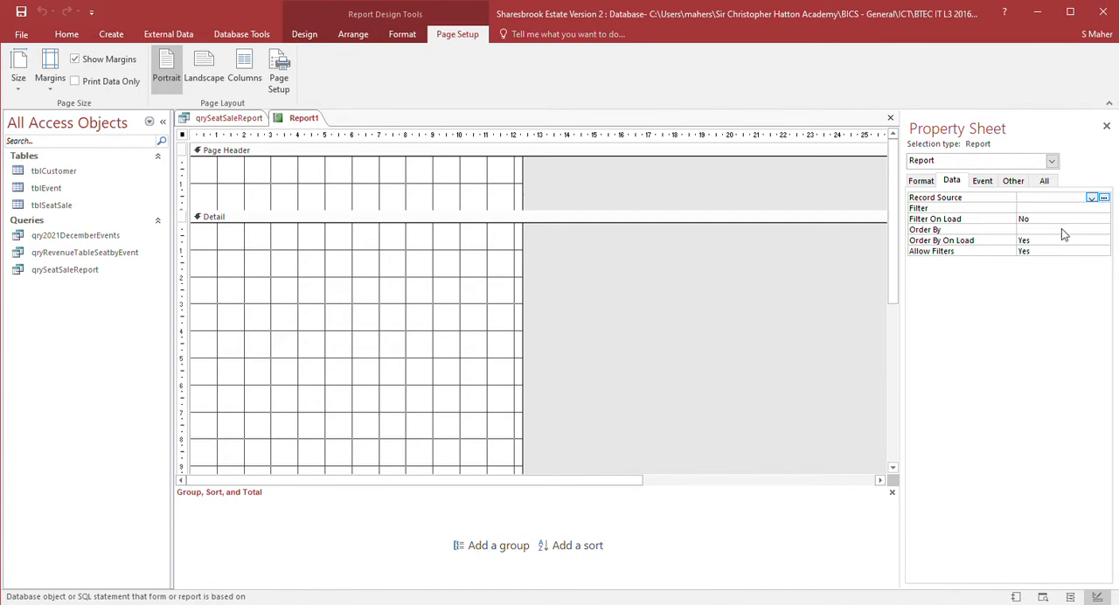
click(1062, 230)
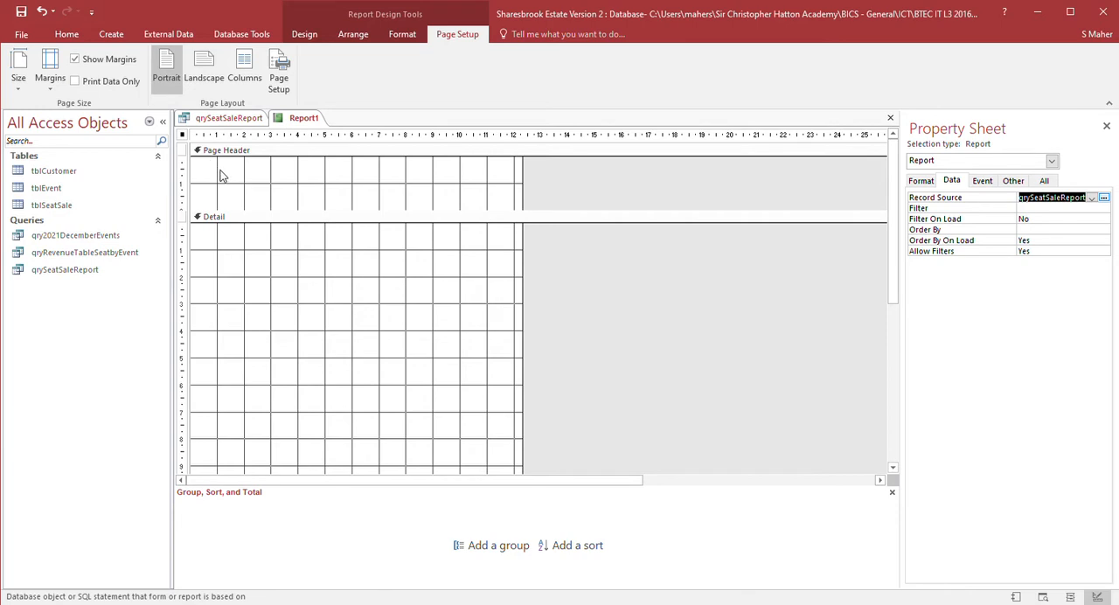
- Add a report grouping on Event Description
click(628, 297)
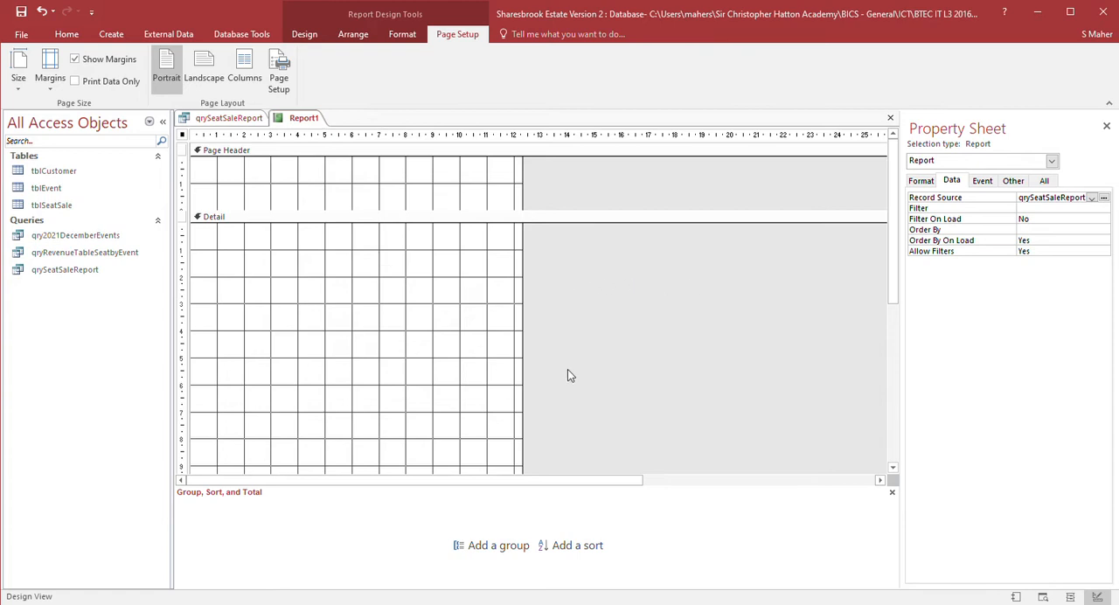
click(385, 164)
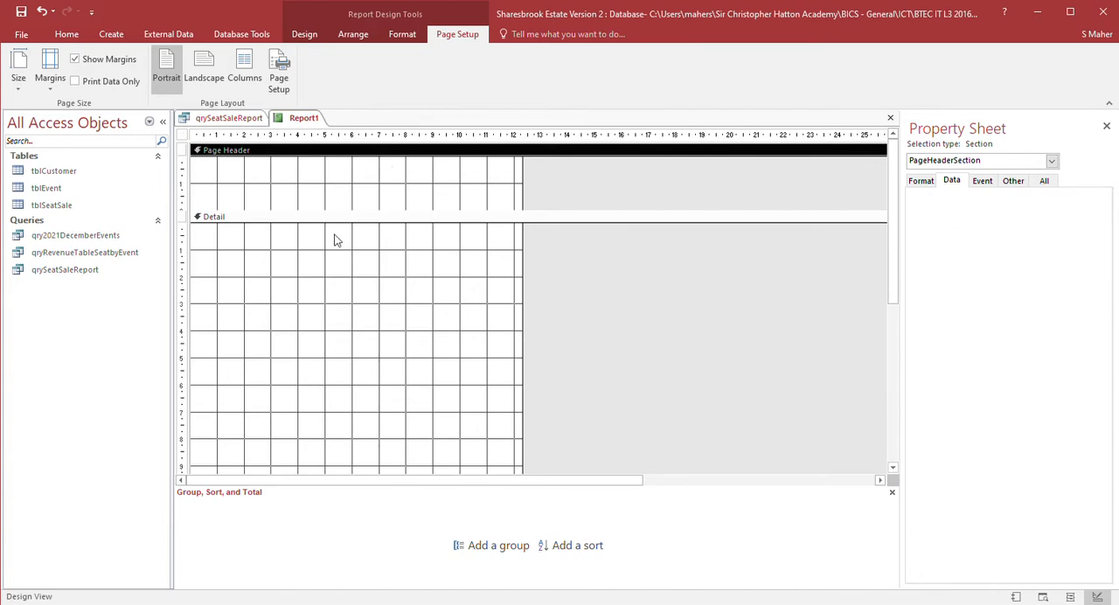
click(693, 359)
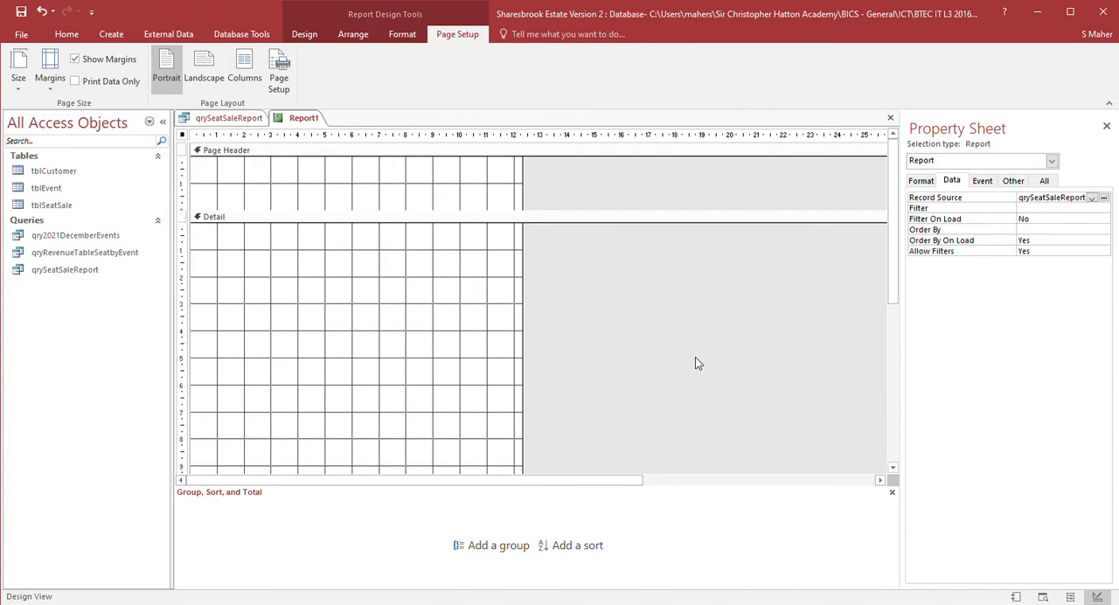
click(490, 545)
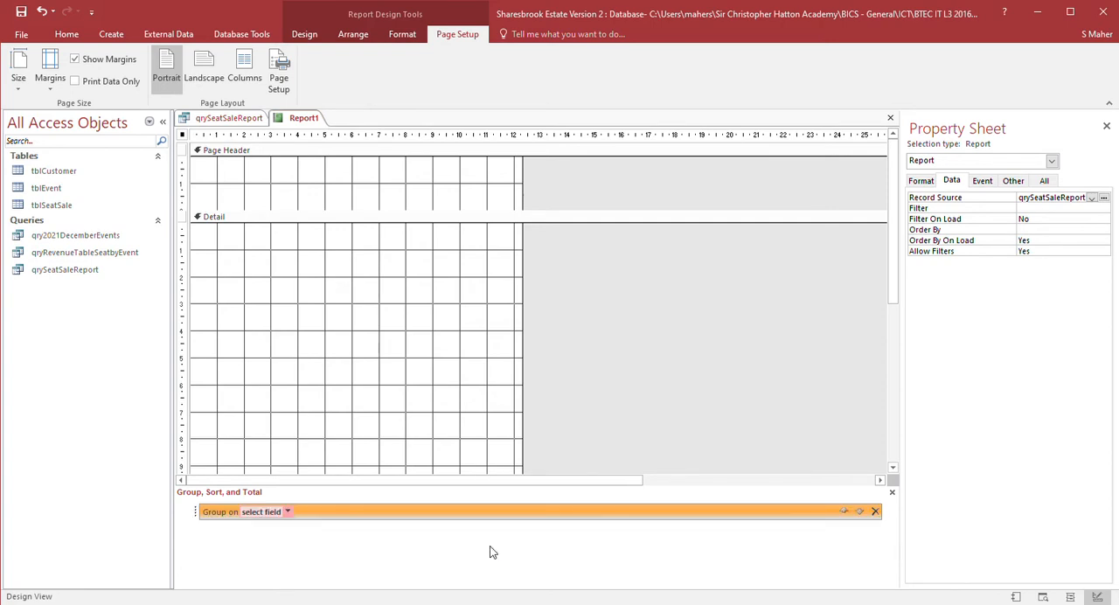
click(270, 532)
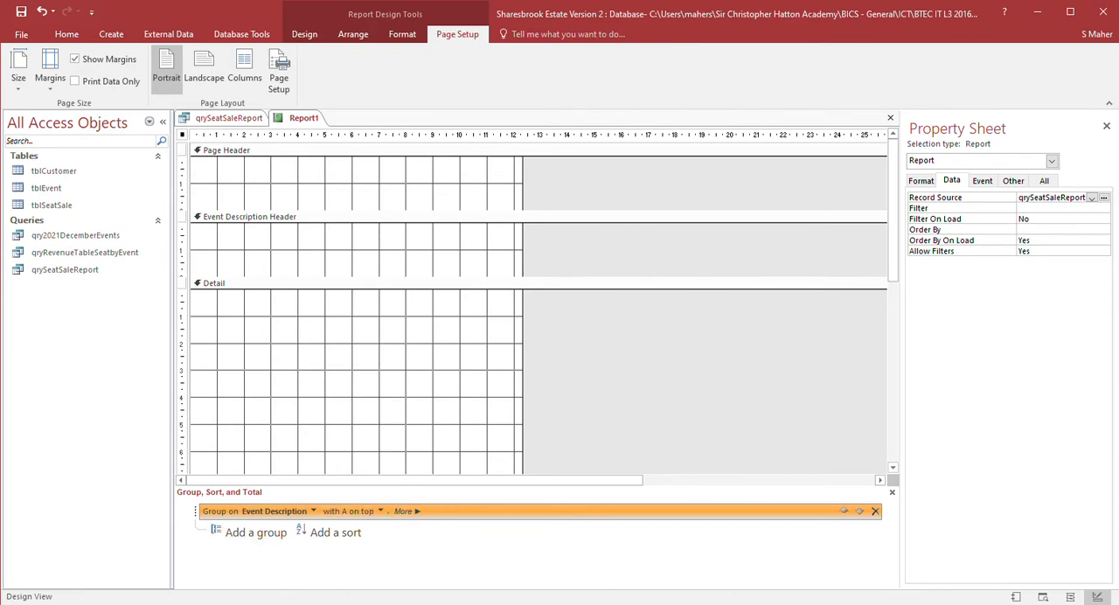
click(674, 356)
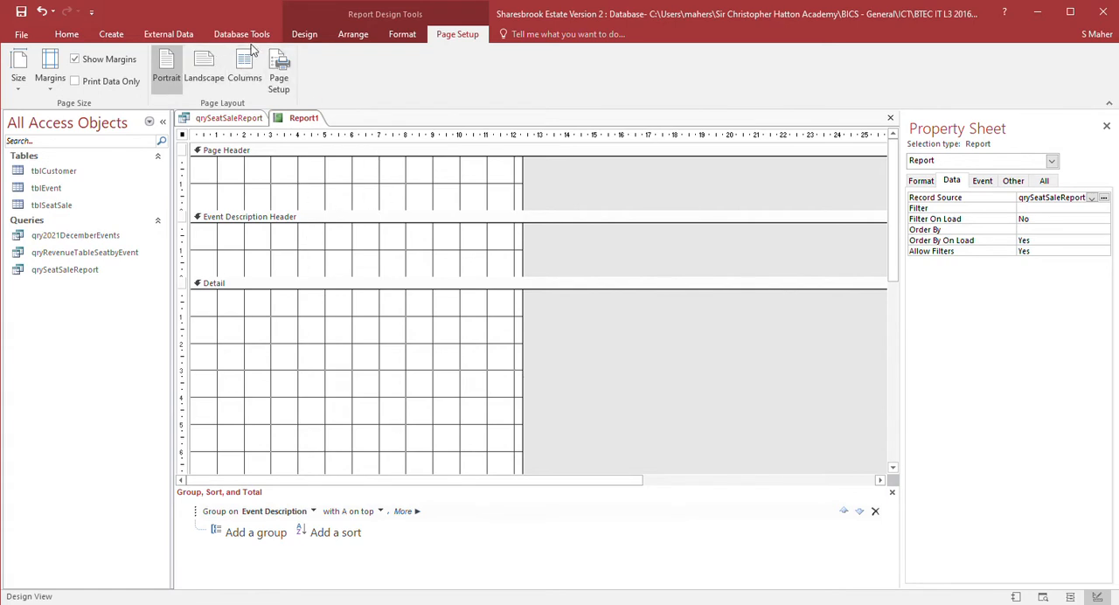
- Add the Event Description field from the field list into the Event Description Header
click(308, 37)
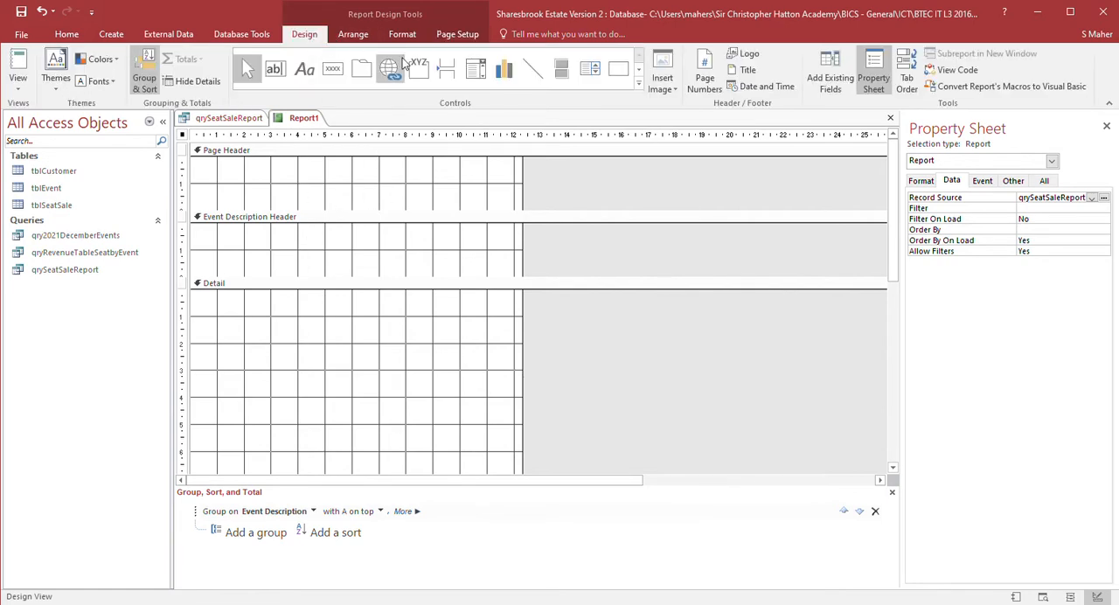
click(834, 63)
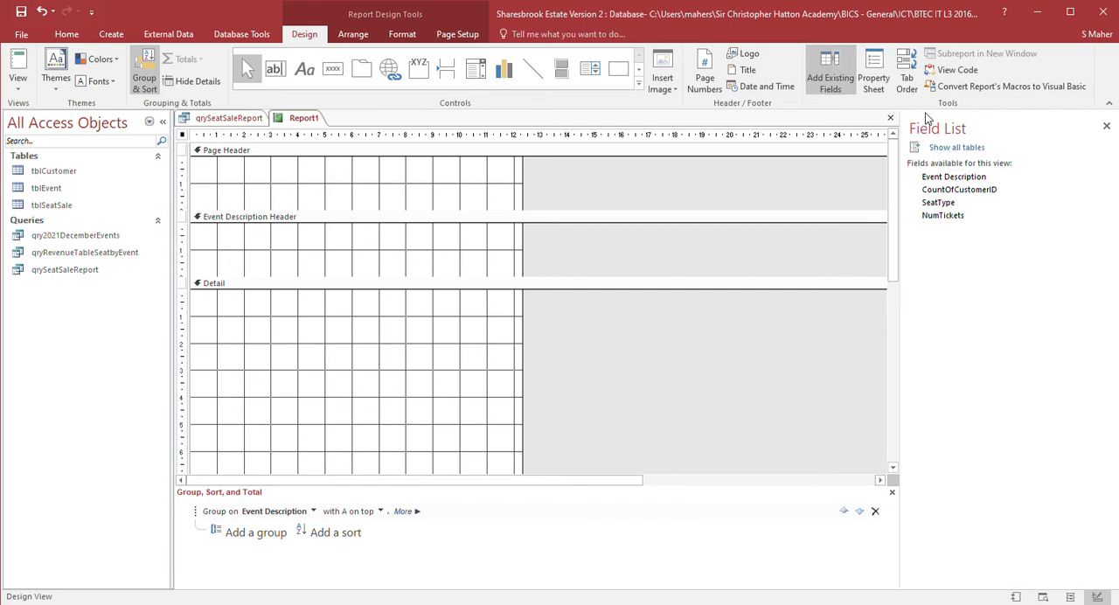
drag(952, 178, 238, 262)
- Move the Event Description label out of the group header into the Page Header
drag(382, 479, 298, 479)
click(223, 262)
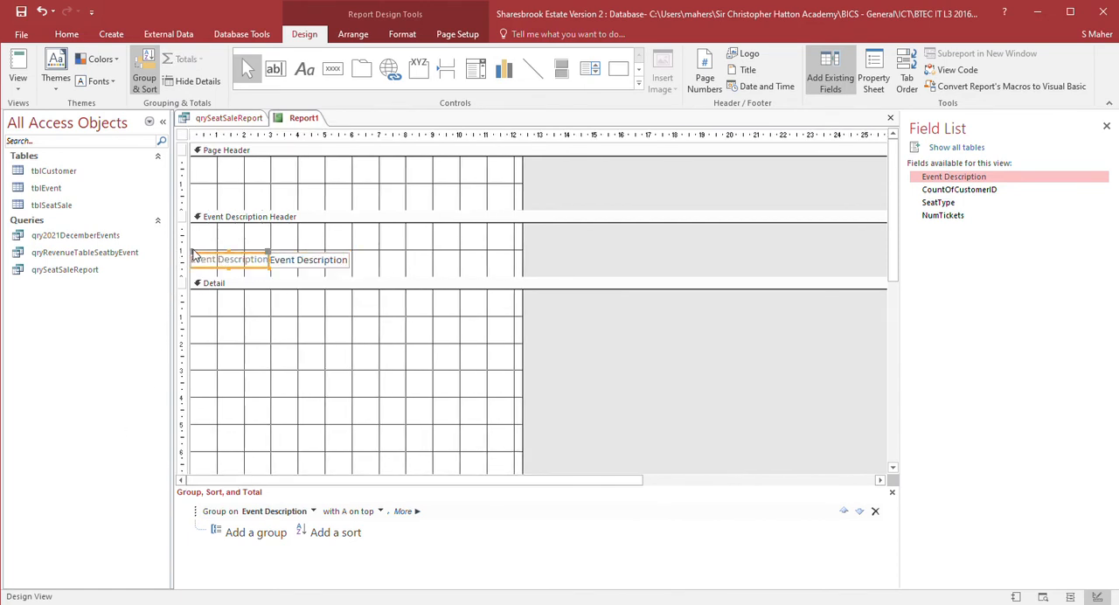
drag(209, 259, 232, 251)
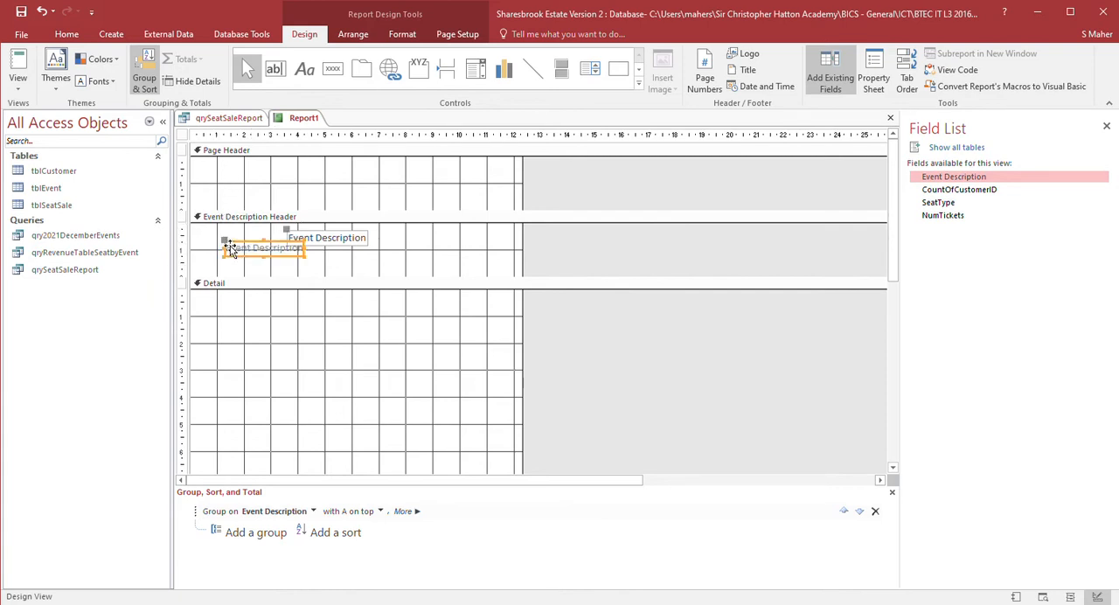
key(Delete)
click(221, 178)
key(ctrl+v)
drag(219, 166, 225, 213)
- Move the Event Description text box to the header's left edge and reduce the Event Description Header's height
click(319, 240)
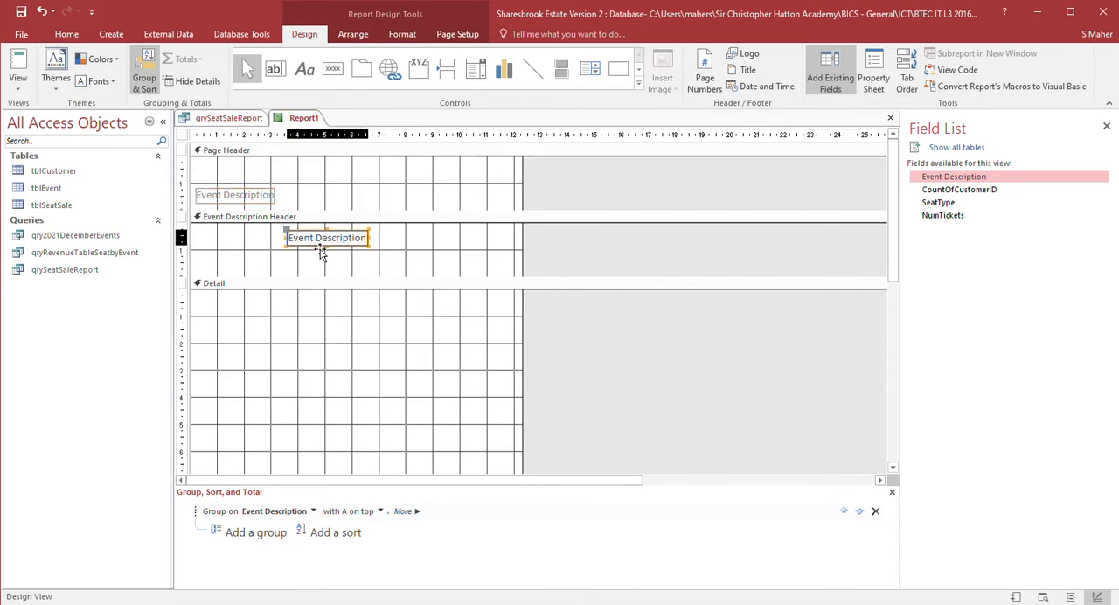
drag(290, 238, 184, 233)
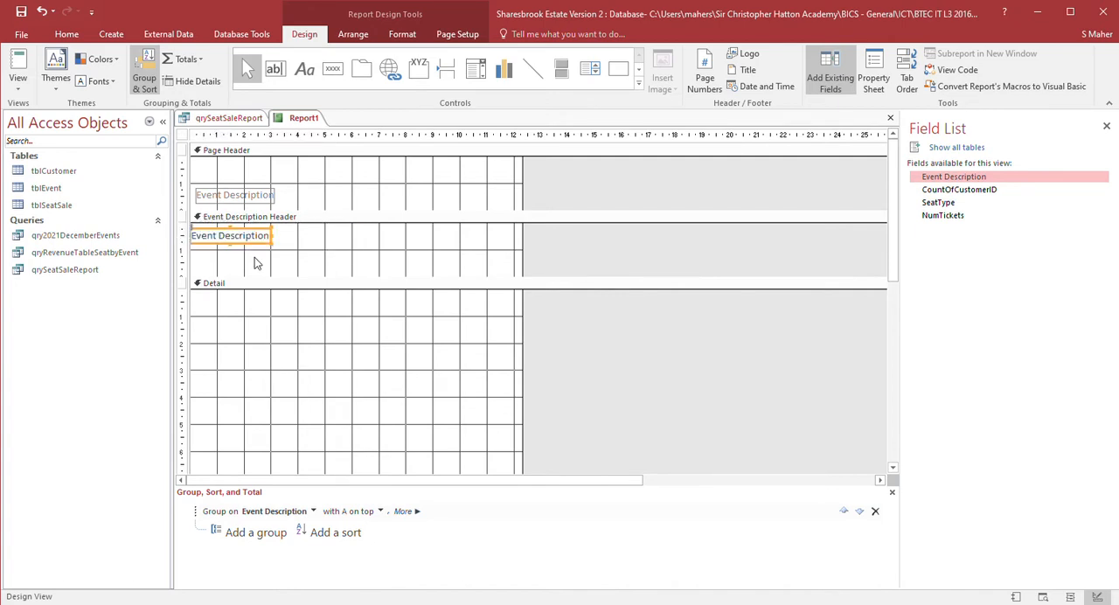
drag(276, 284, 277, 255)
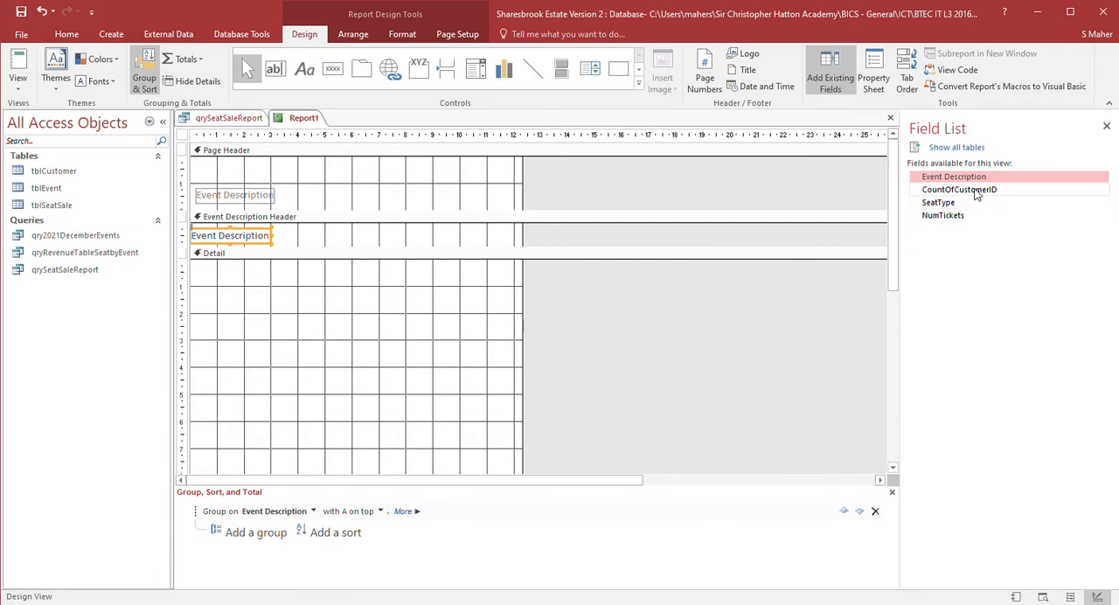
- Add the CountOfCustomerID field to the Event Description Header, moving its label into the Page Header and its text box beside Event Description
drag(977, 195, 411, 247)
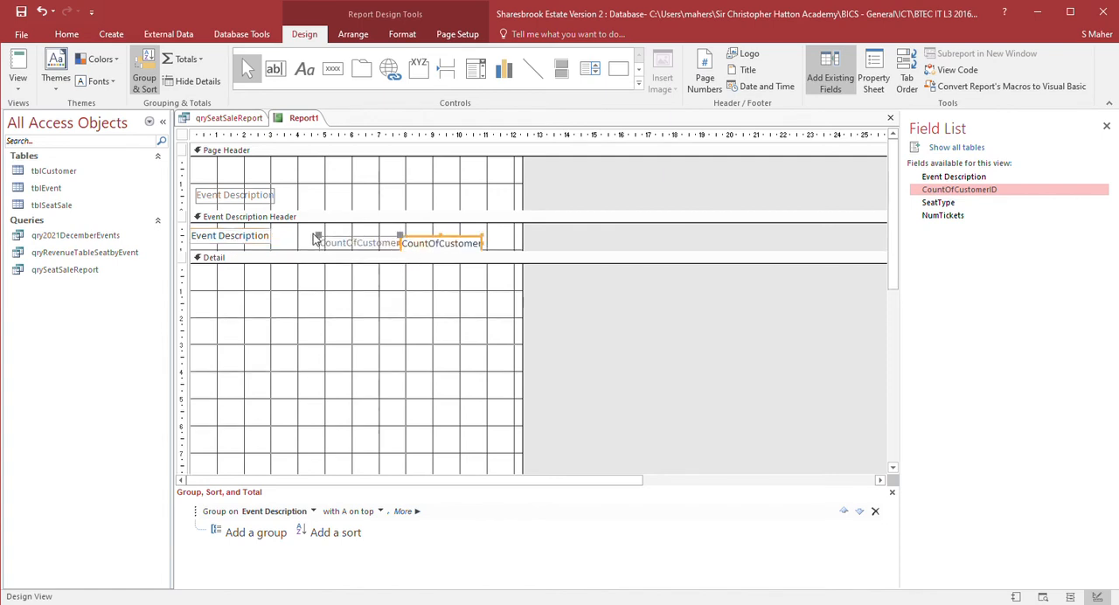
drag(322, 243, 302, 190)
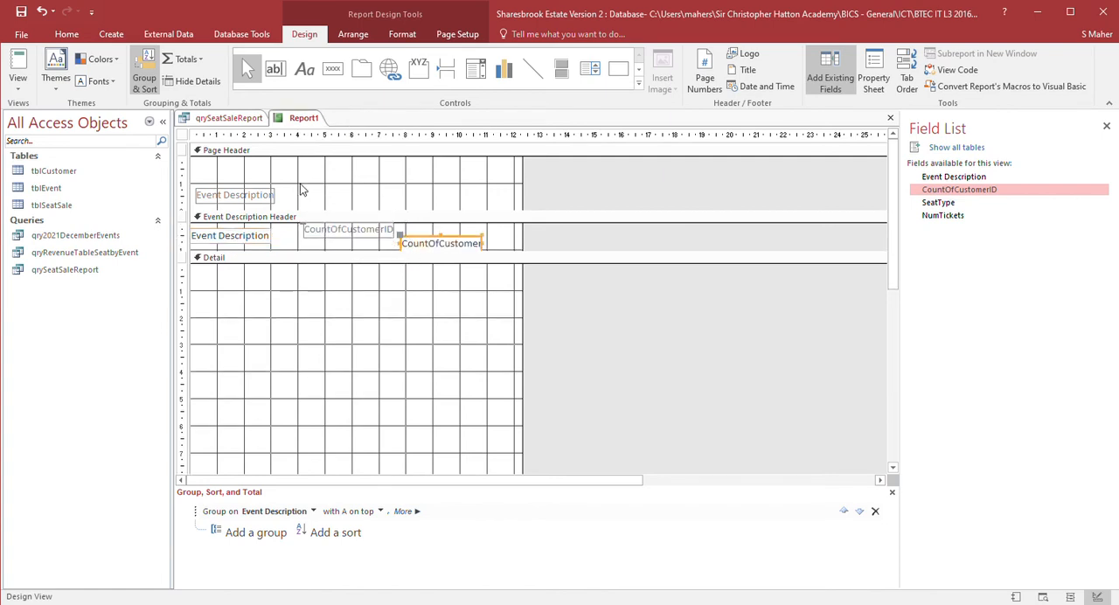
click(305, 235)
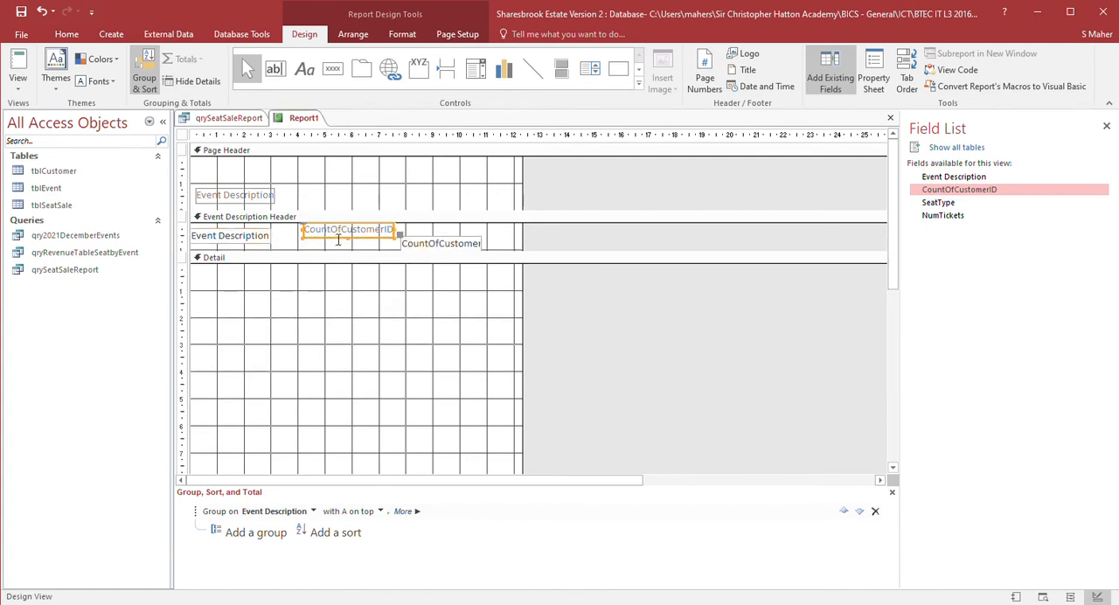
key(Delete)
click(314, 200)
key(ctrl+v)
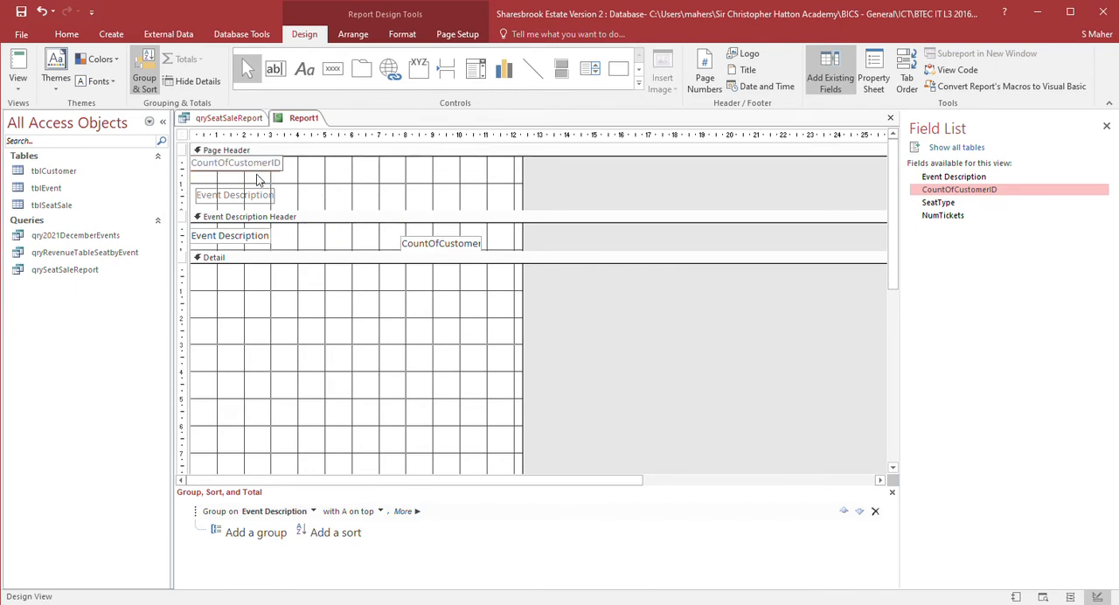
drag(255, 174, 352, 210)
click(425, 244)
drag(429, 244, 311, 237)
- Rename the CountOfCustomerID column label to "Number of Customers"
click(313, 197)
double_click(312, 197)
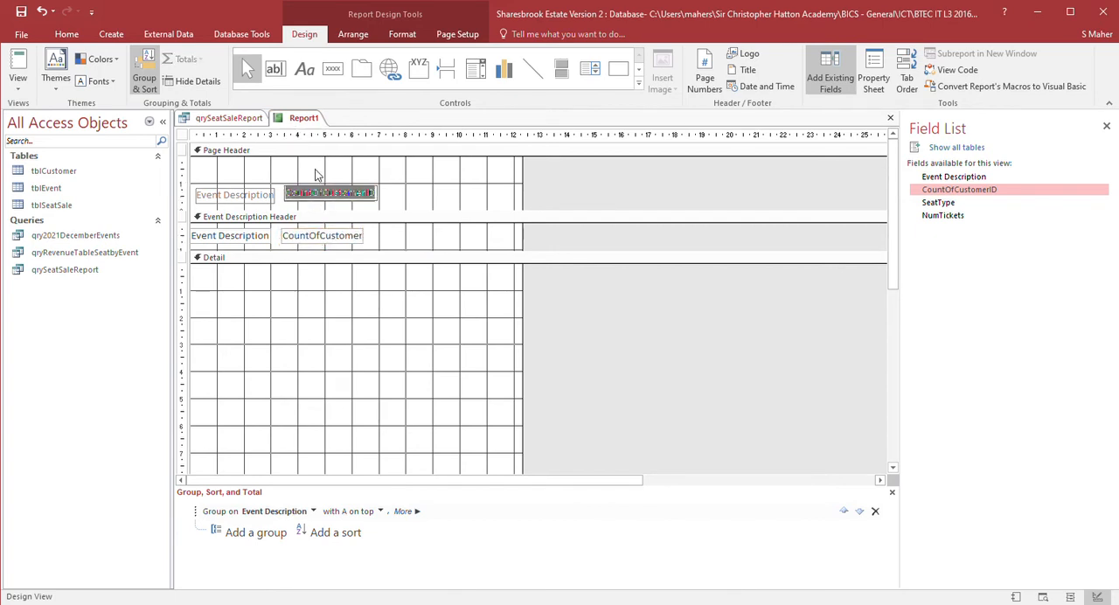
text(Number of Customwers)
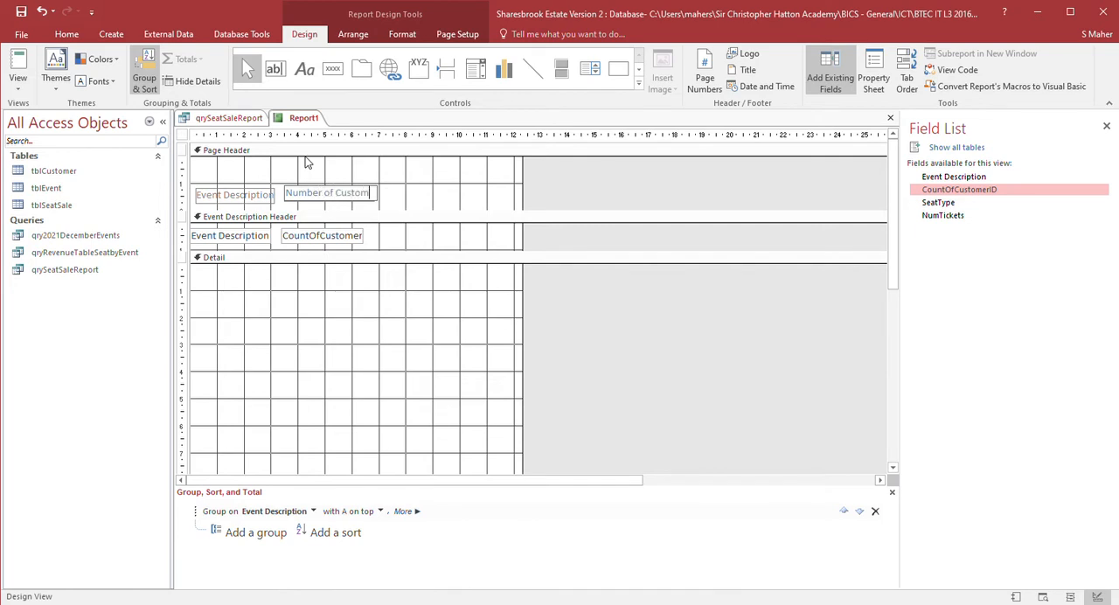
key(BackSpace)
key(BackSpace)
key(BackSpace)
key(BackSpace)
text(ers)
click(393, 193)
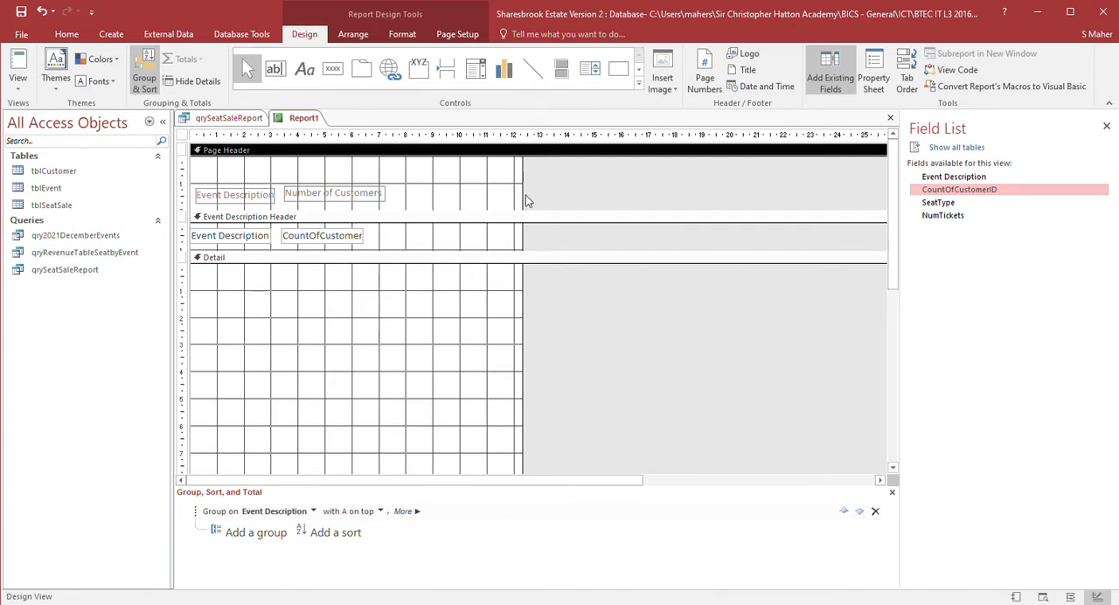
- Widen the report to about 18 cm and add a new unbound text box in the Event Description Header
drag(524, 201, 672, 190)
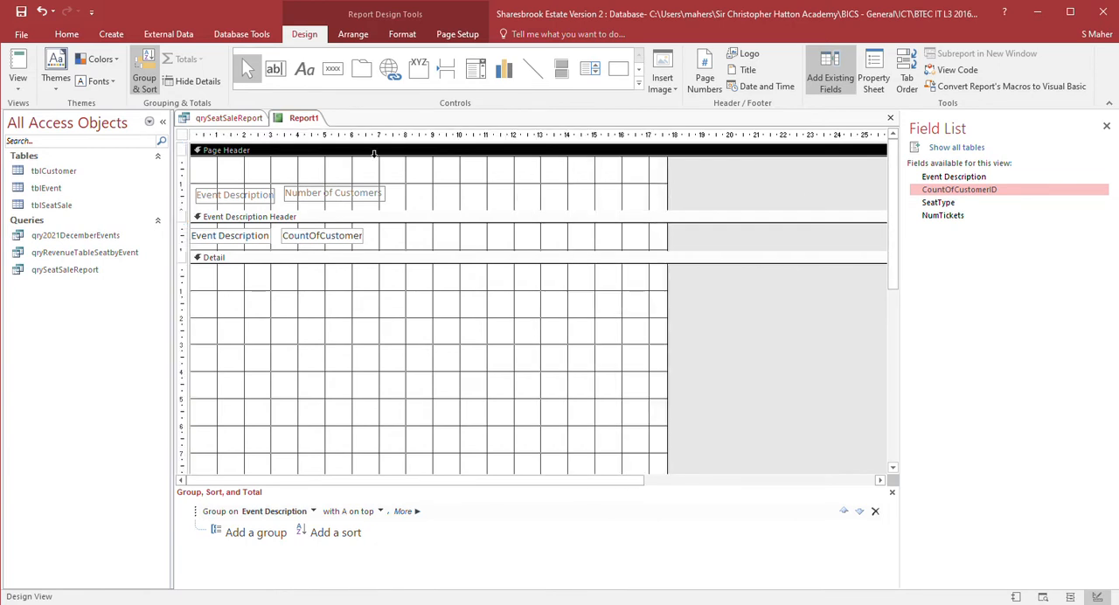
click(274, 70)
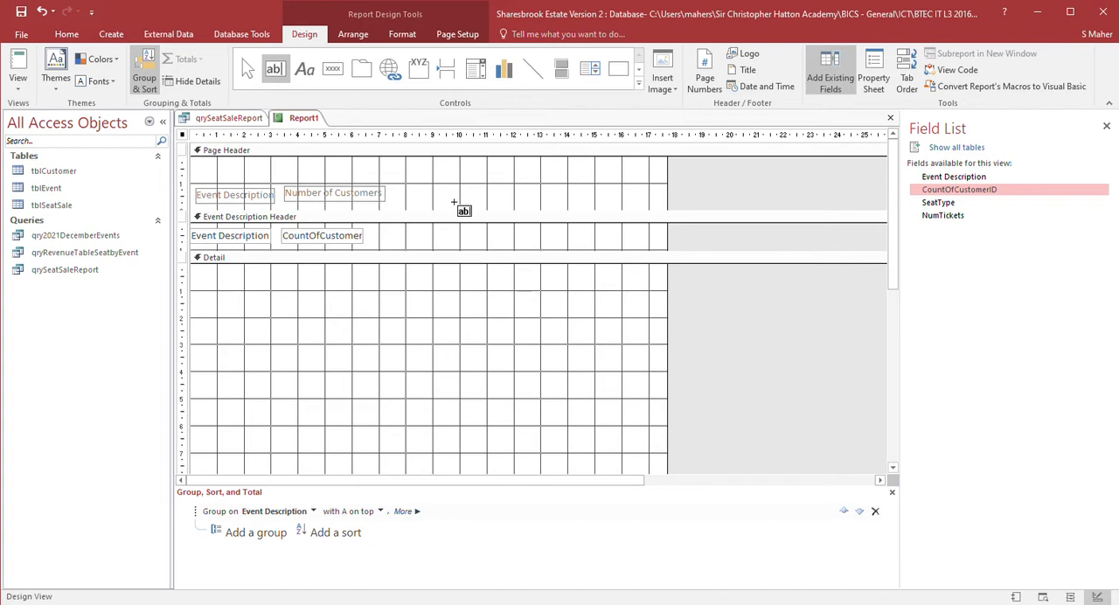
click(441, 240)
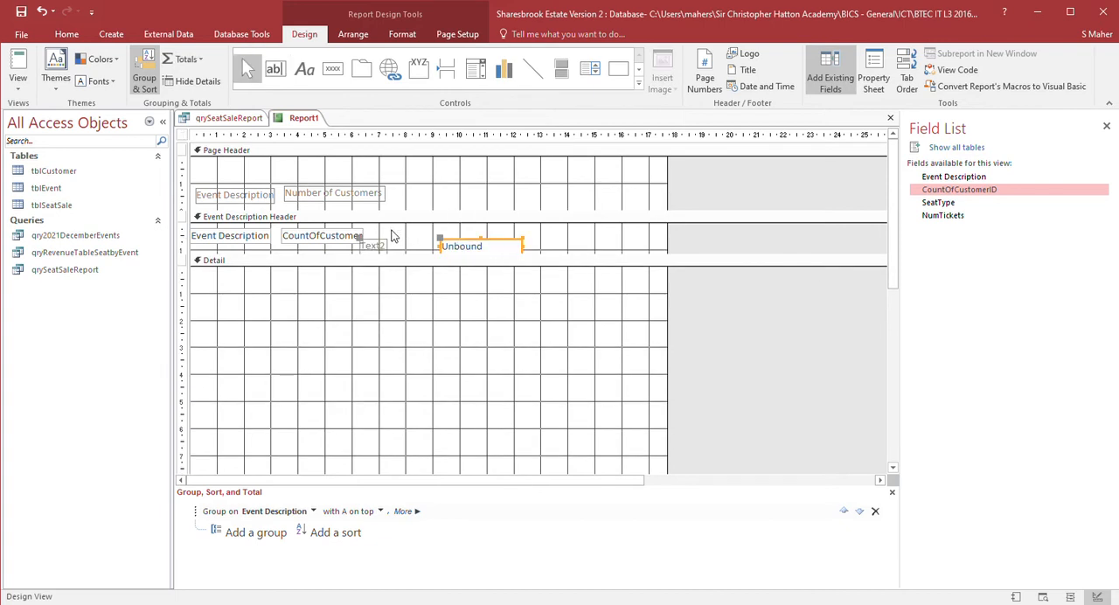
- Move the new text box's label into the Page Header beside the Number of Customers label
click(381, 245)
key(ctrl+x)
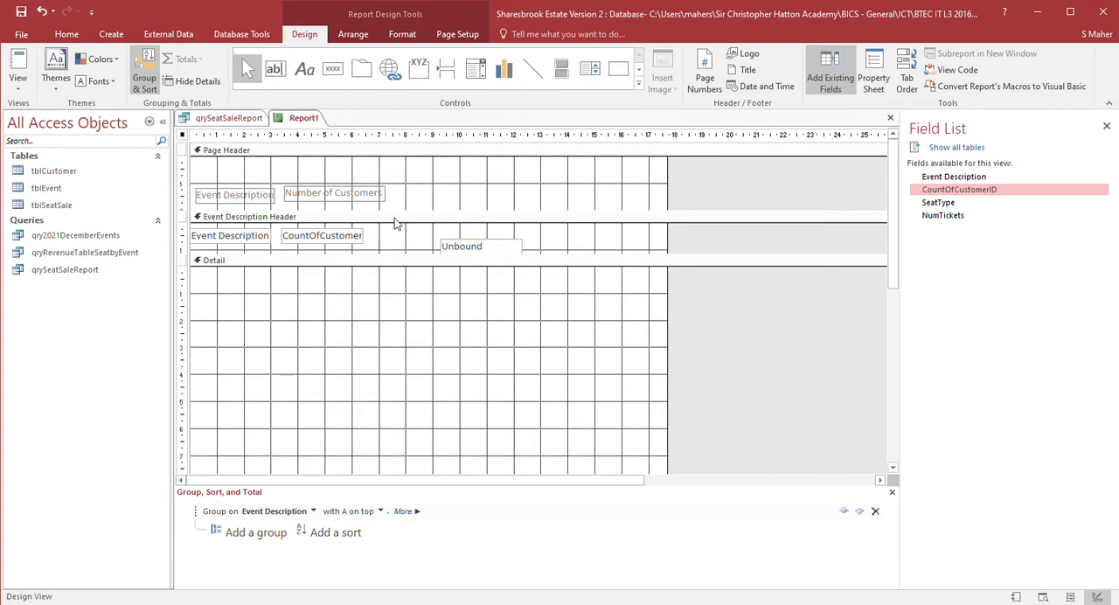
click(425, 195)
key(ctrl+v)
drag(214, 171, 488, 210)
- Caption the new label "Number of Table Seats"
double_click(411, 200)
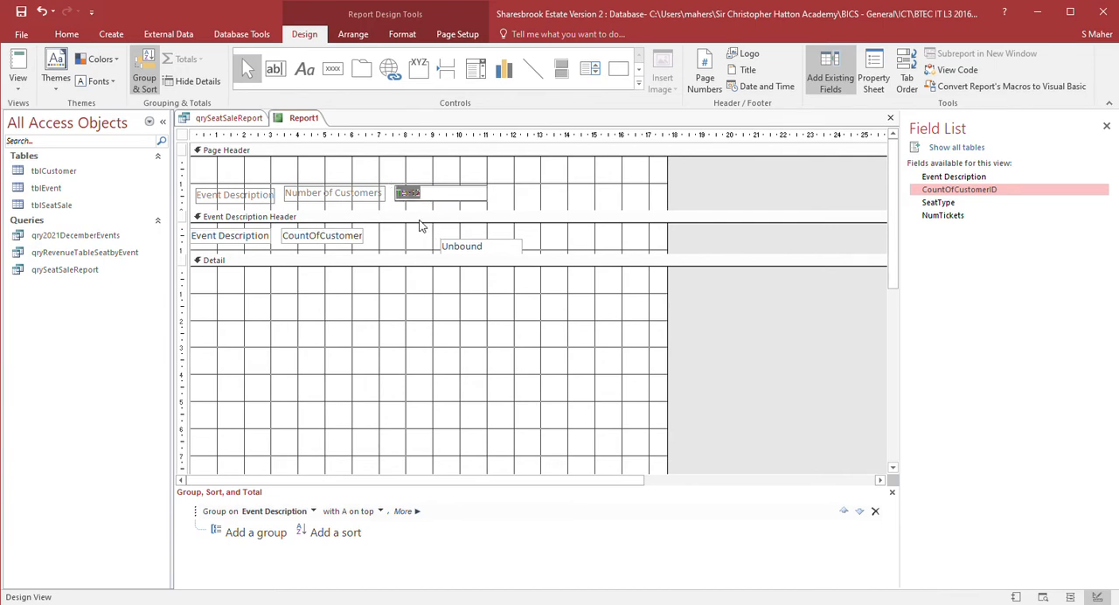
text(Number of Table Seats)
click(447, 199)
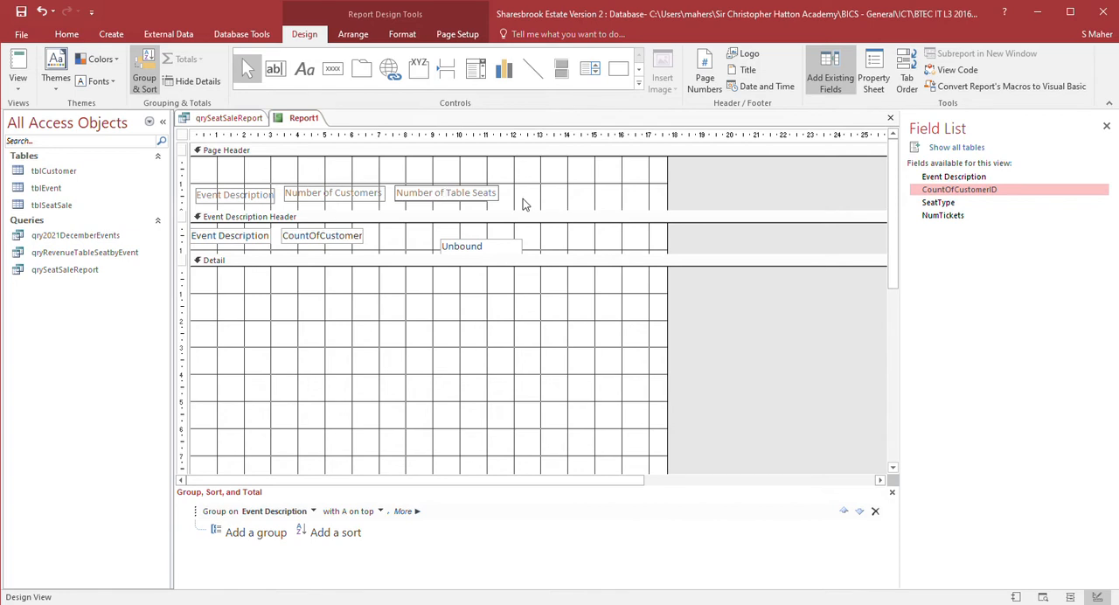
key(Escape)
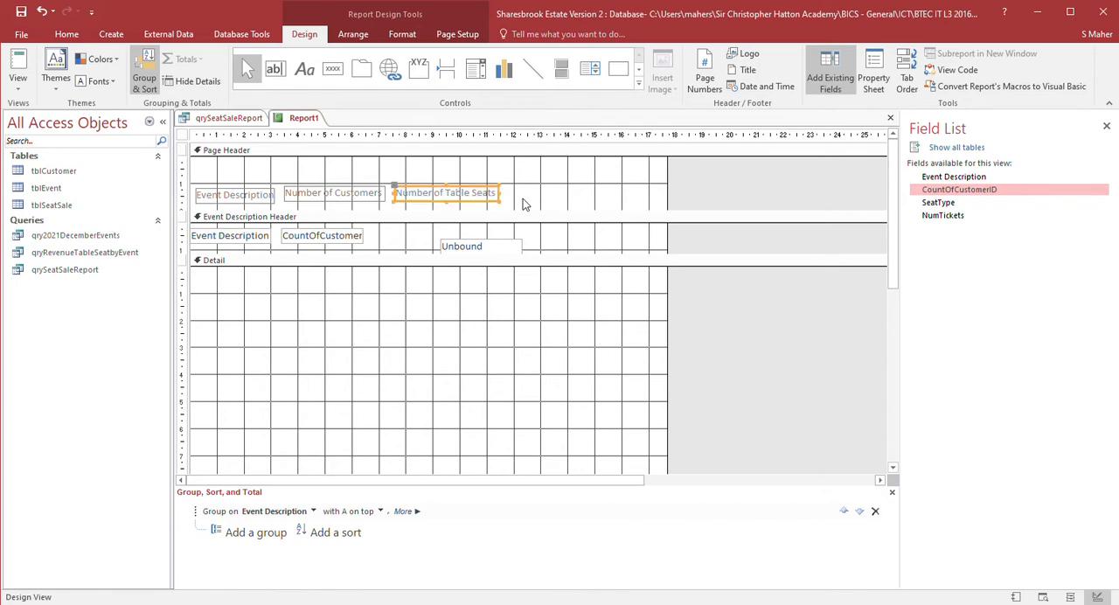
- Break the Number of Table Seats label onto two lines and narrow it
click(464, 194)
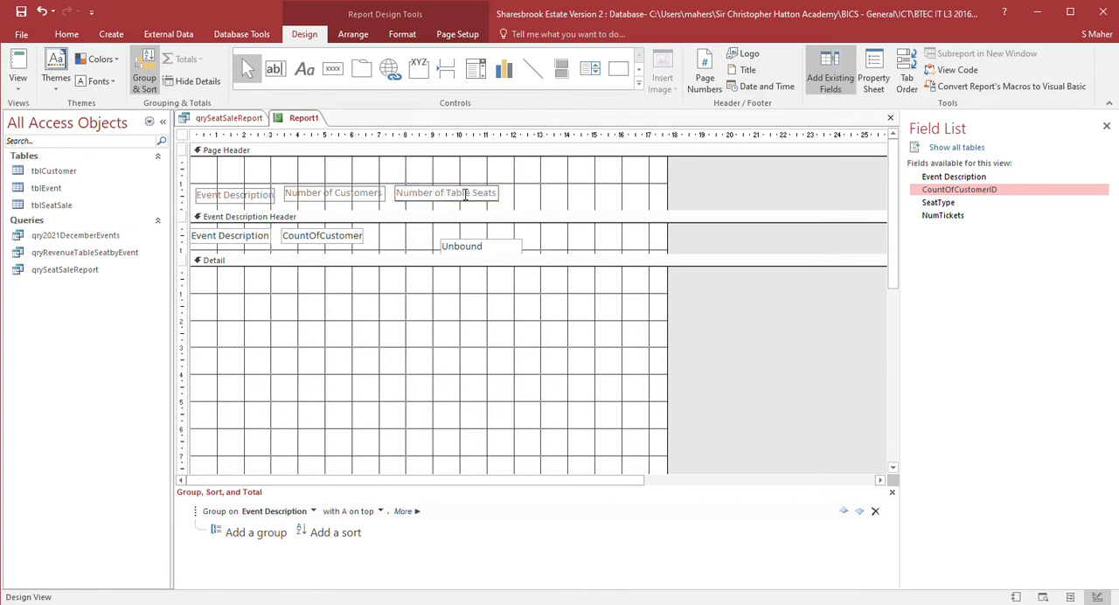
key(ctrl+Return)
click(501, 205)
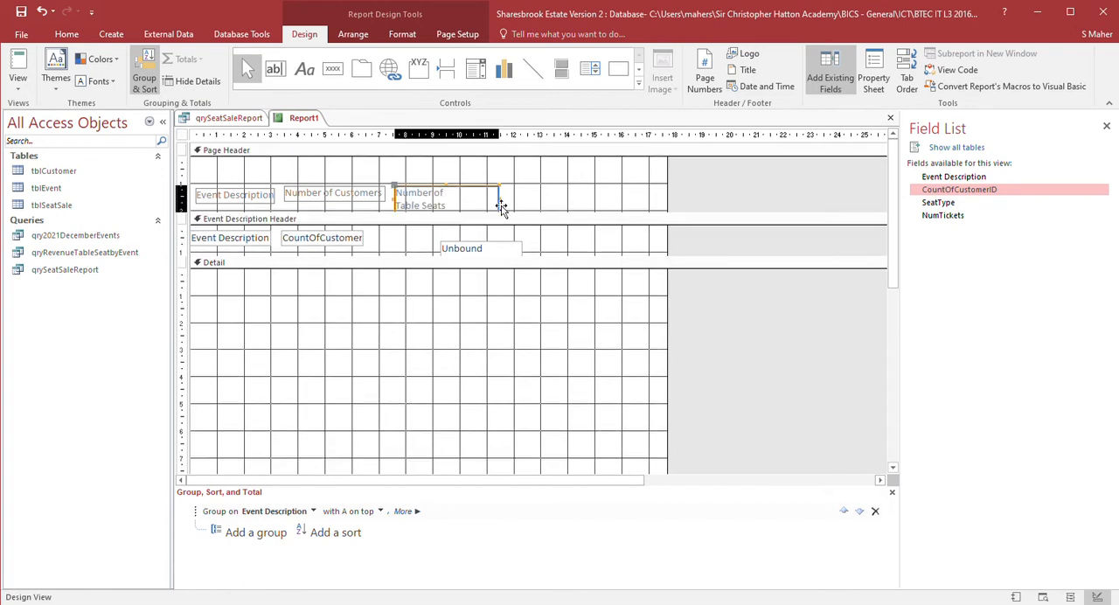
drag(502, 205, 456, 206)
- Break the Number of Customers label onto two lines and narrow it
click(337, 196)
click(344, 196)
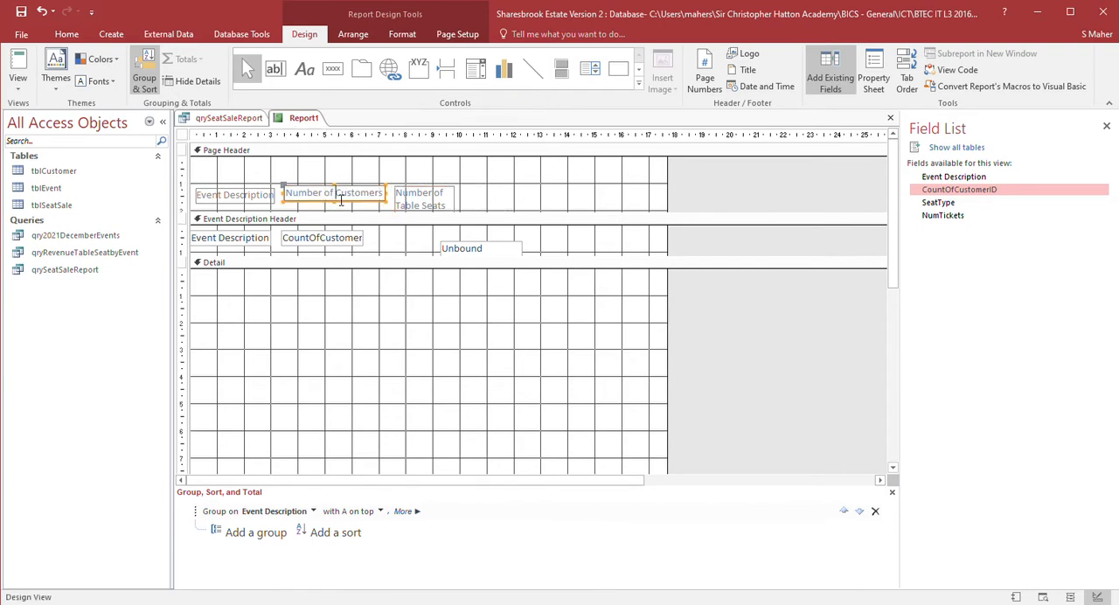
key(ctrl+Return)
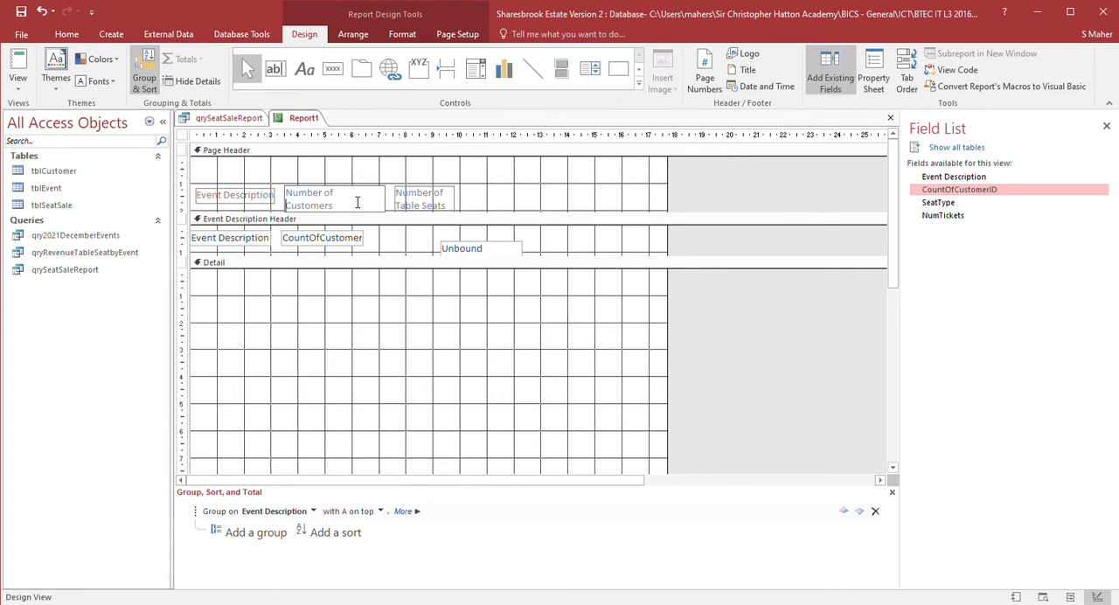
click(364, 175)
click(377, 189)
drag(389, 205, 338, 204)
- Move the Number of Table Seats label left next to the Number of Customers label
click(370, 194)
click(408, 203)
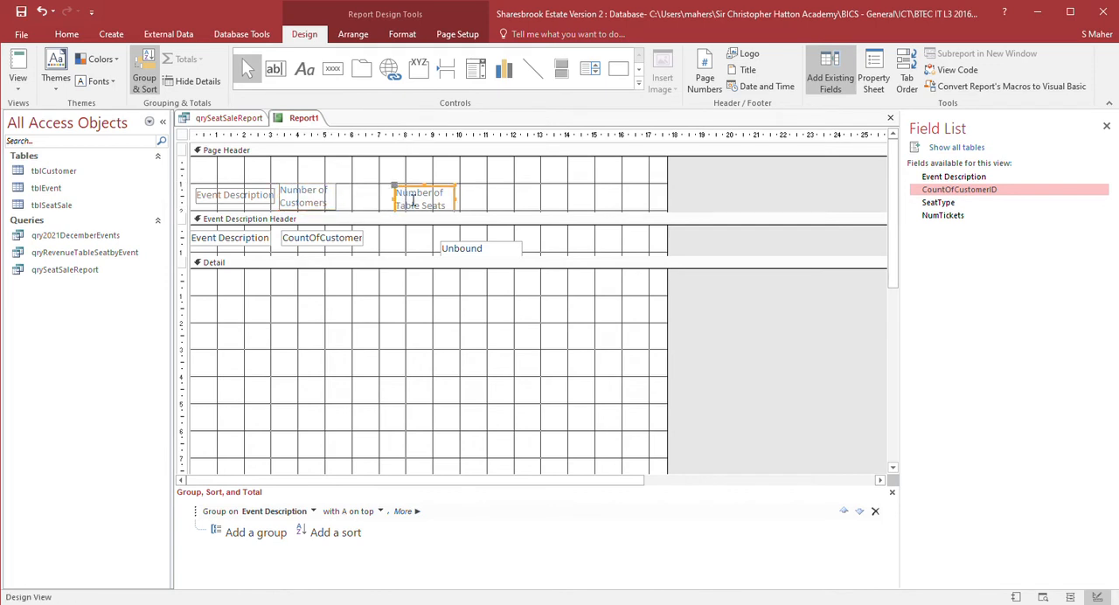
drag(445, 194, 399, 194)
- Narrow the CountOfCustomerID text box and move the unbound text box up beside it
click(364, 239)
drag(365, 240, 350, 246)
click(448, 243)
drag(445, 250, 349, 236)
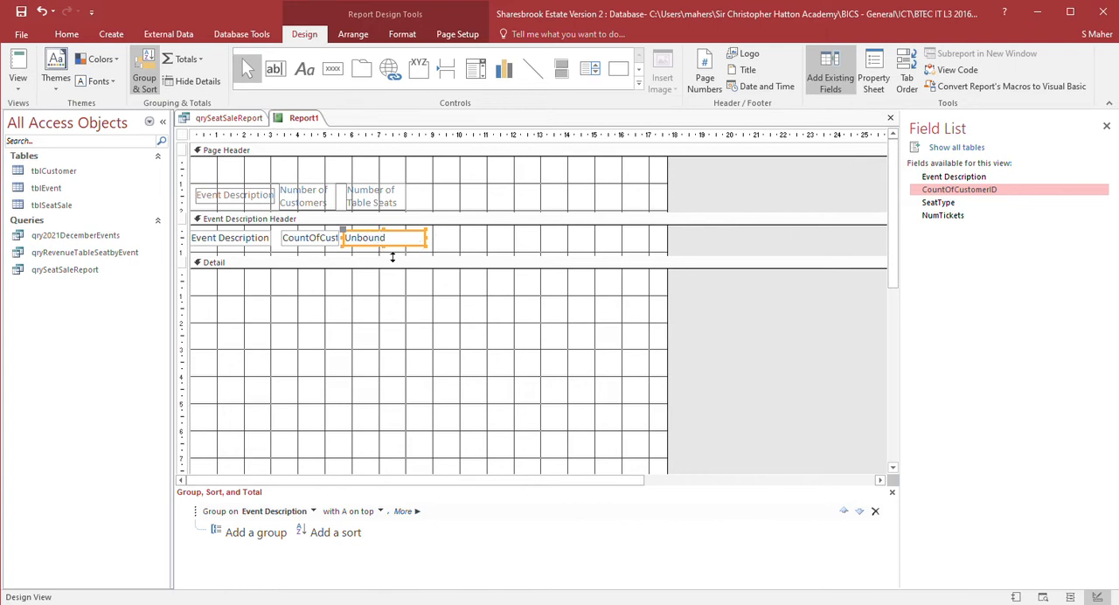
- Set the unbound text box's control source to an =Sum(IIf([SeatType]…,[NumTickets],0)) expression totalling table seats
click(872, 84)
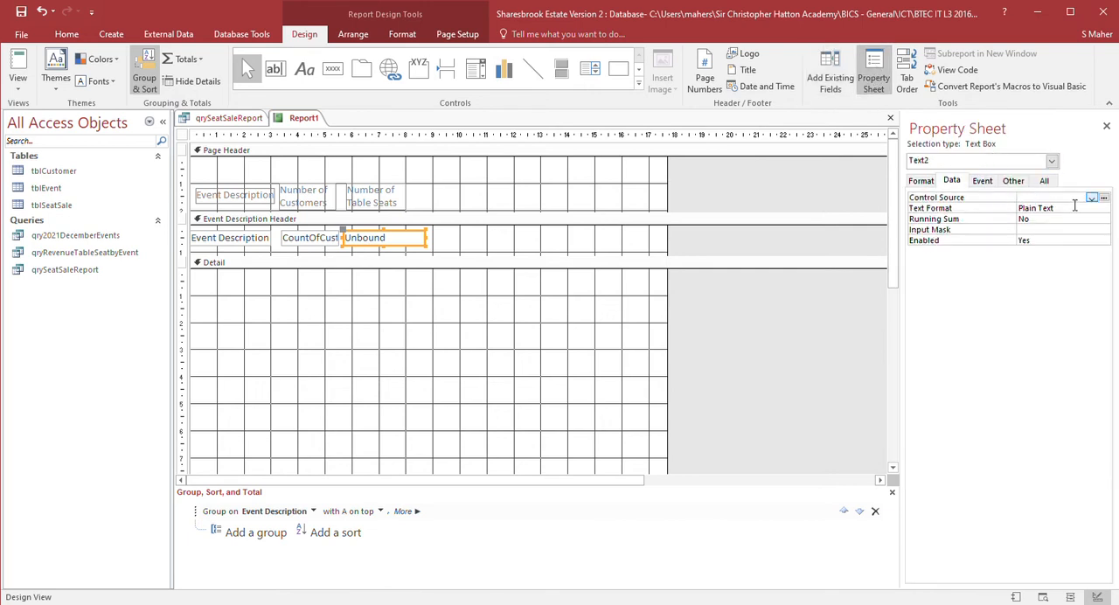
click(1105, 198)
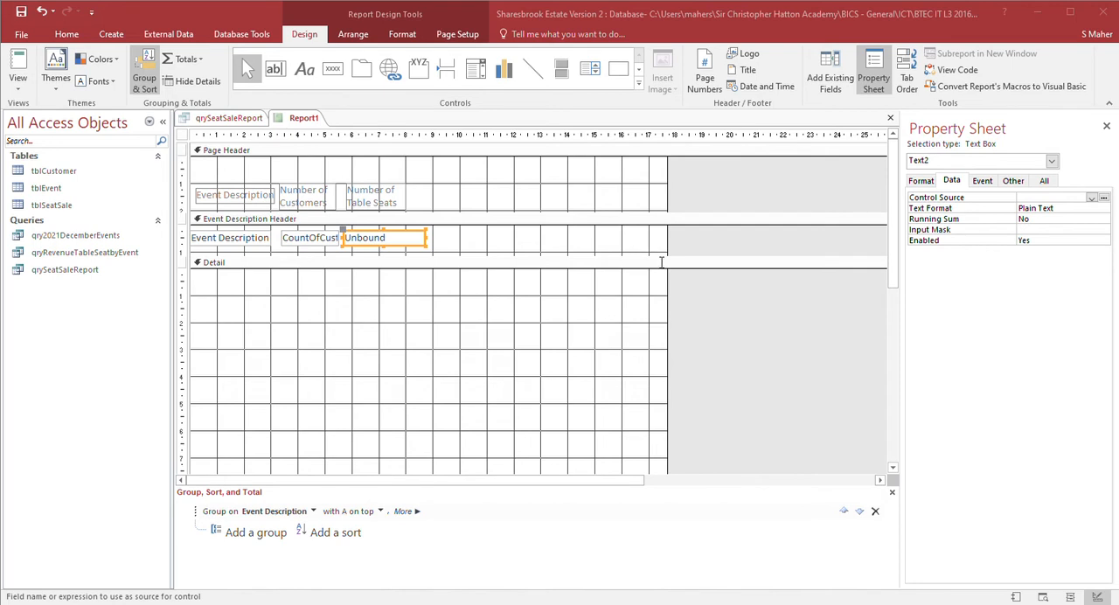
key(Caps_Lock)
key(Caps_Lock)
click(820, 250)
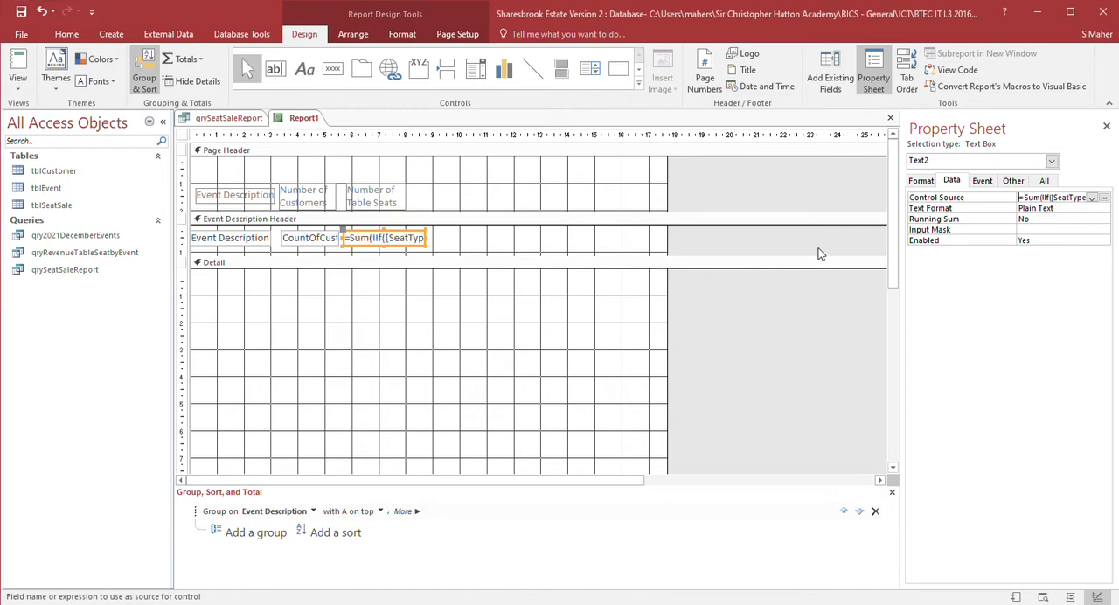
- Preview the report in Report View and return to Design View
click(25, 70)
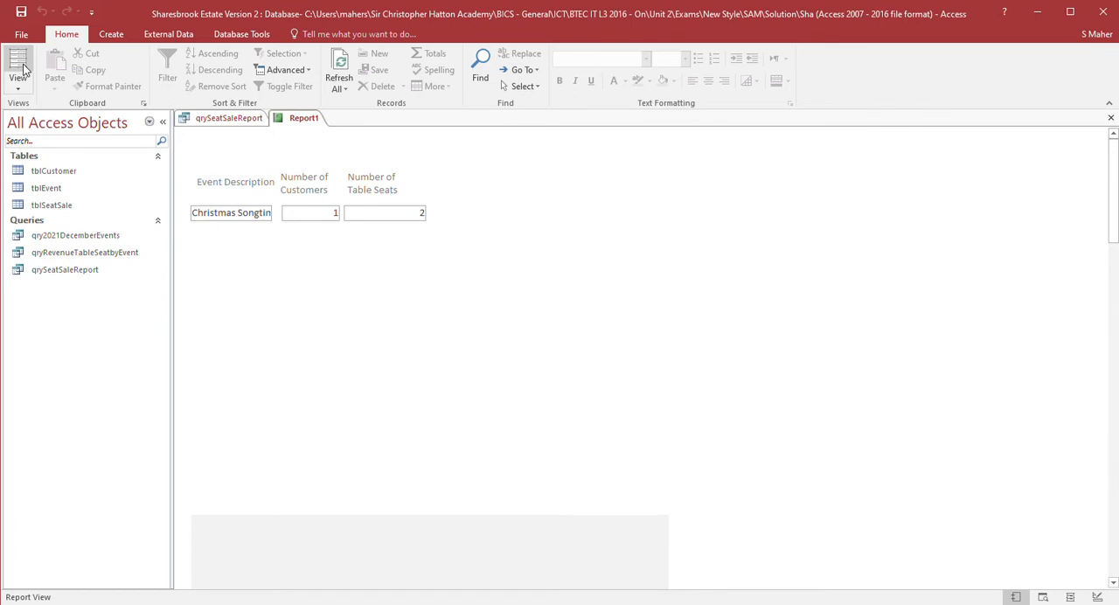
click(24, 70)
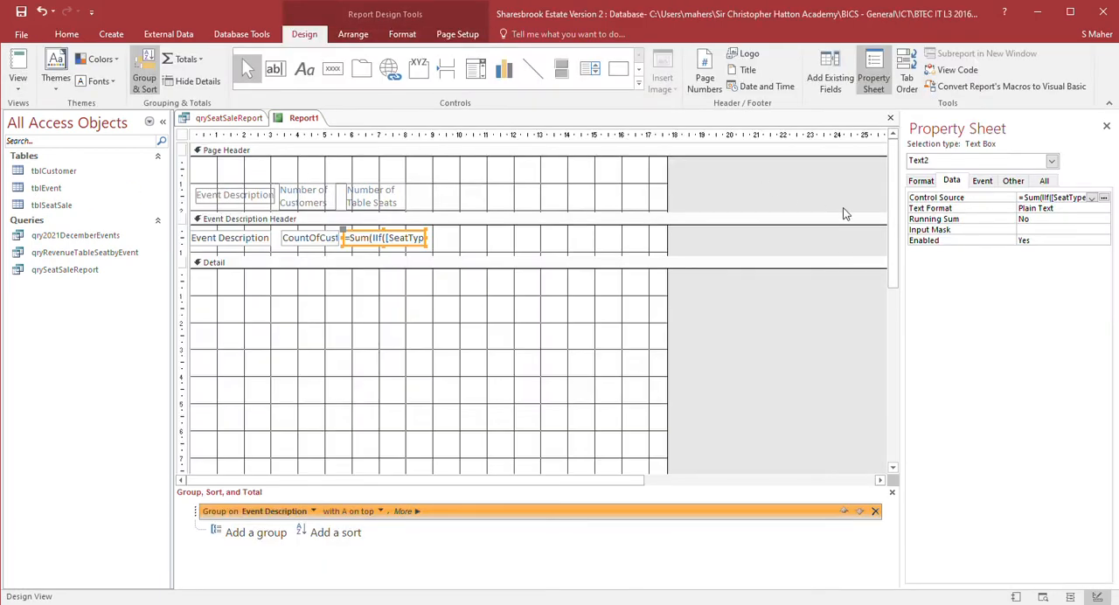
- Add another unbound text box to the group header and move its label into the Page Header after Number of Table Seats
click(275, 69)
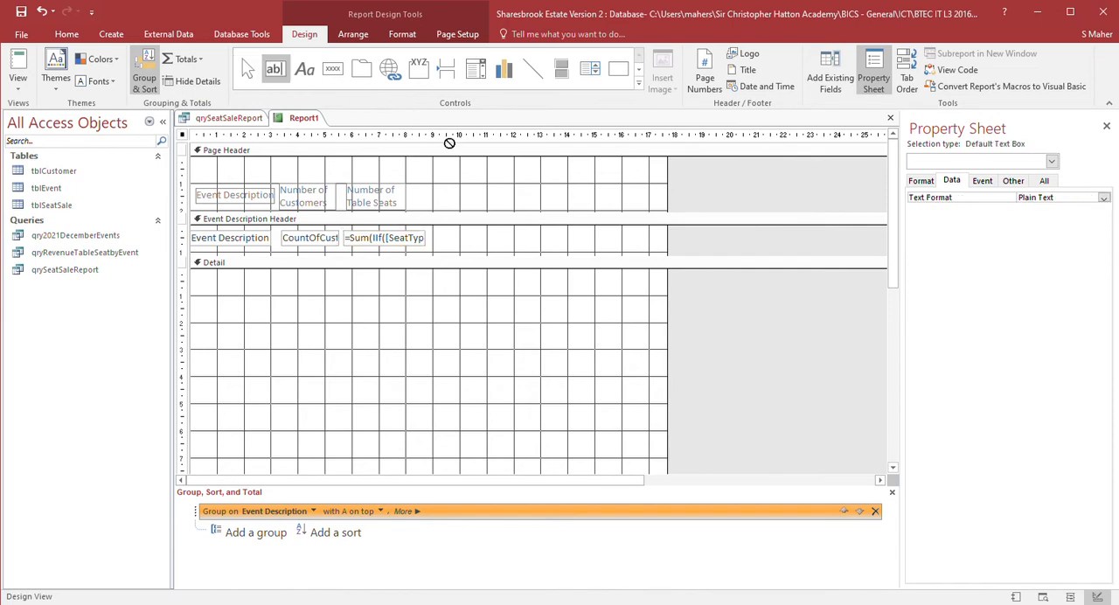
click(507, 248)
click(450, 251)
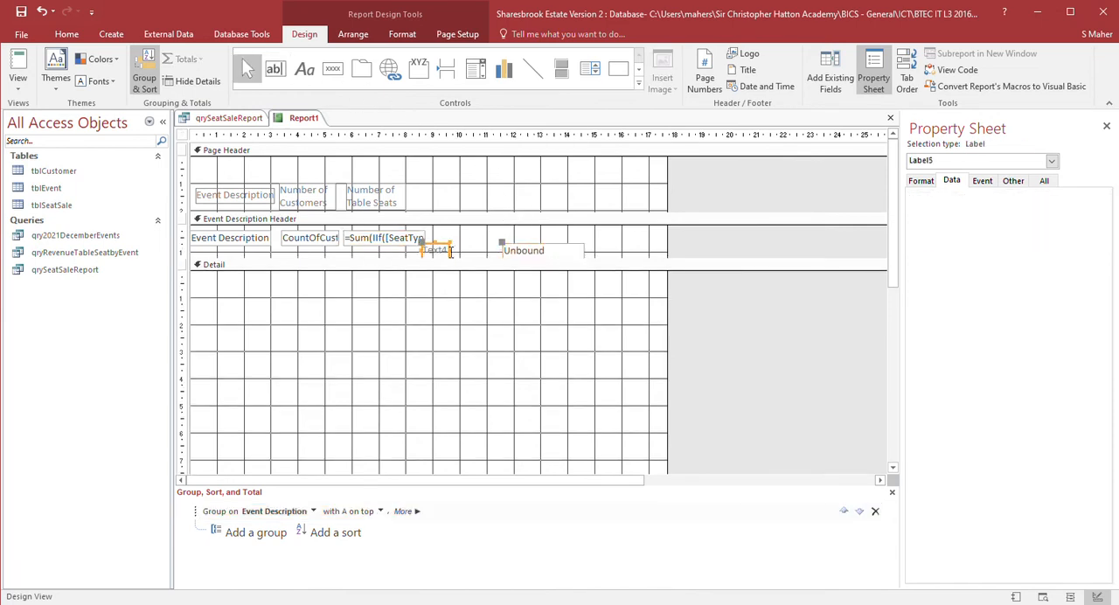
key(ctrl+x)
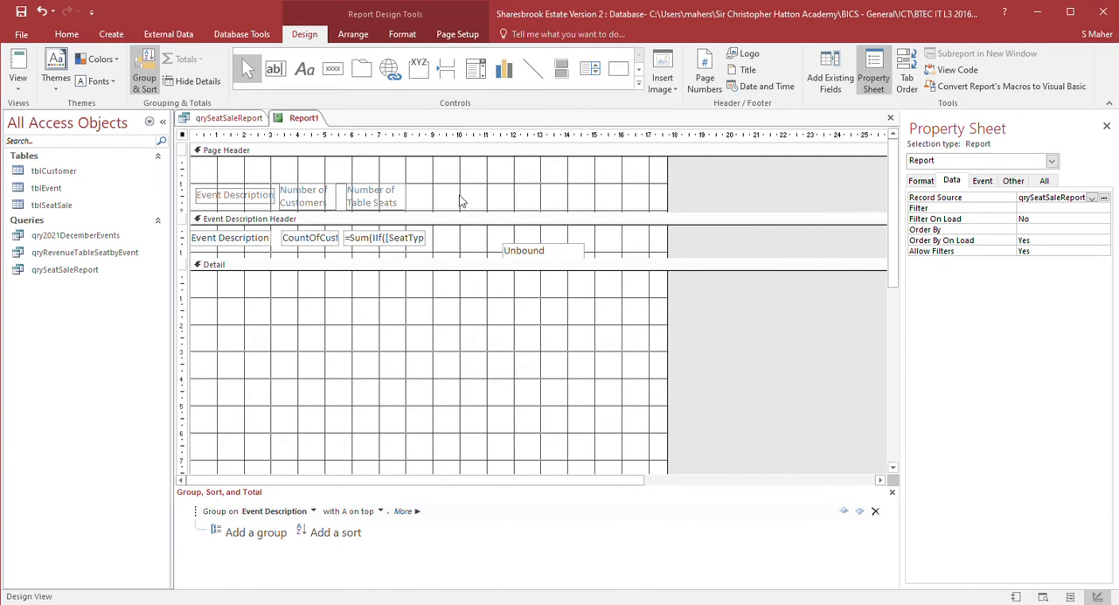
click(460, 198)
key(ctrl+v)
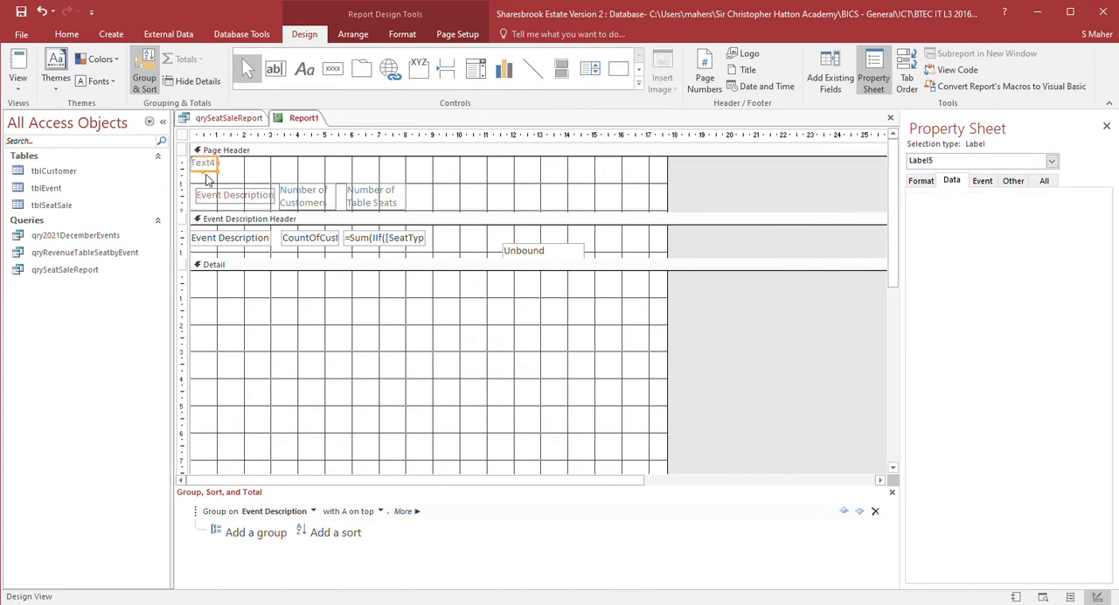
click(210, 169)
click(211, 167)
drag(212, 172, 448, 202)
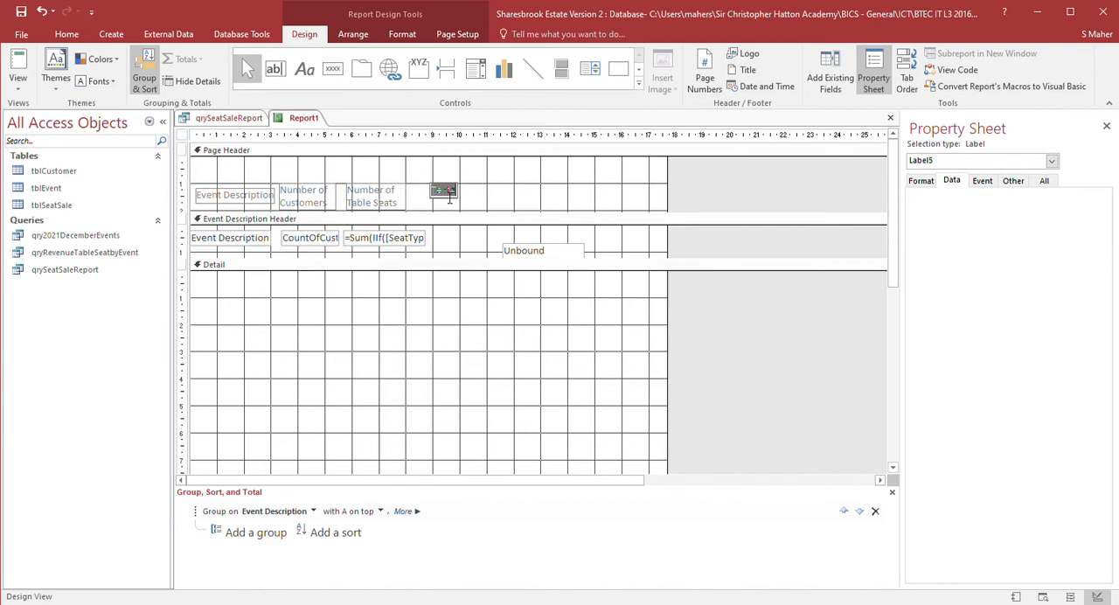
- Caption the new label "Number of non table seats" on two lines
text(Number of non)
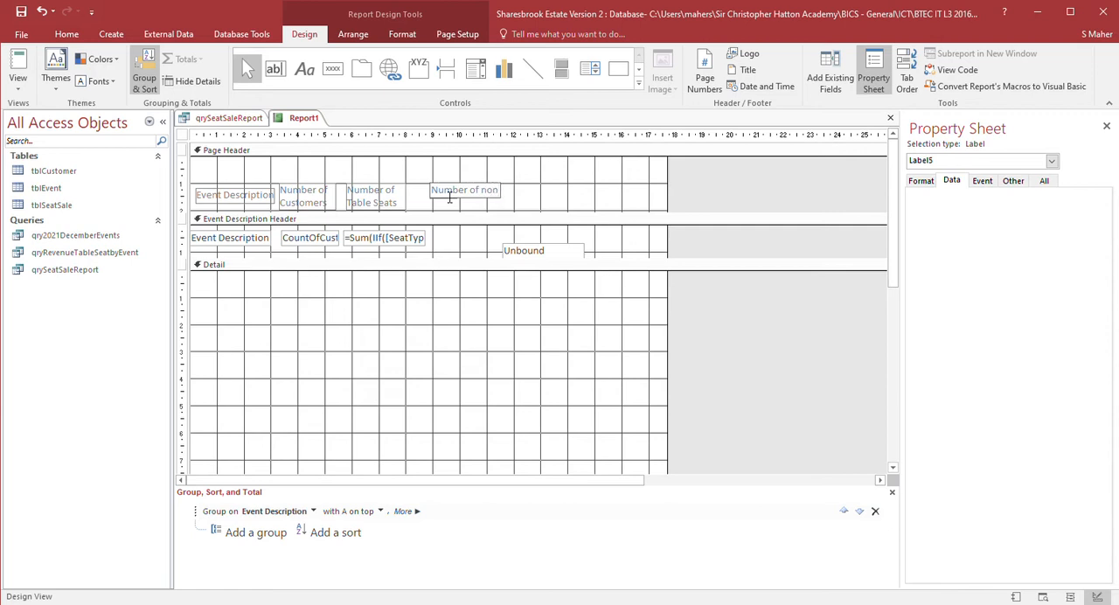
text( table seats)
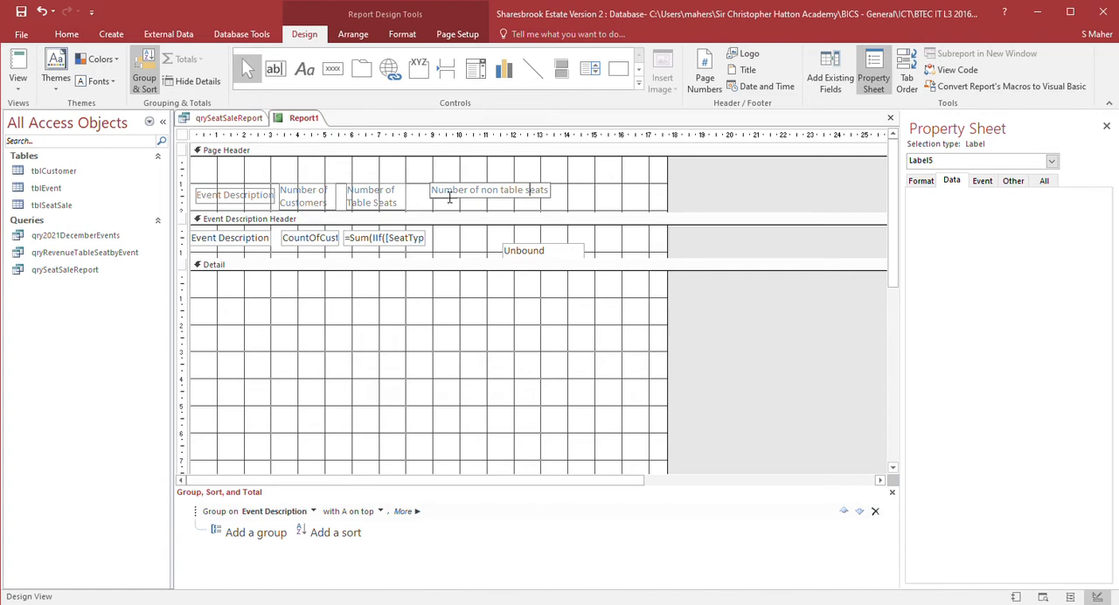
key(Return)
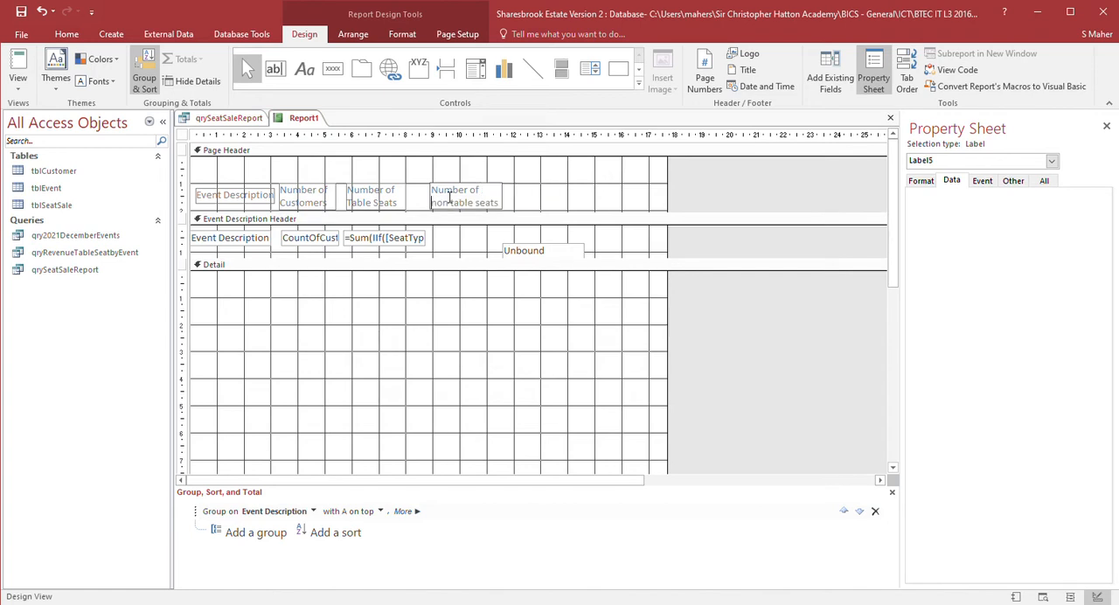
- Move the new text box beside the table-seat total and paste a copy of that total's Sum(IIf…) expression into it
click(537, 251)
drag(537, 251, 467, 238)
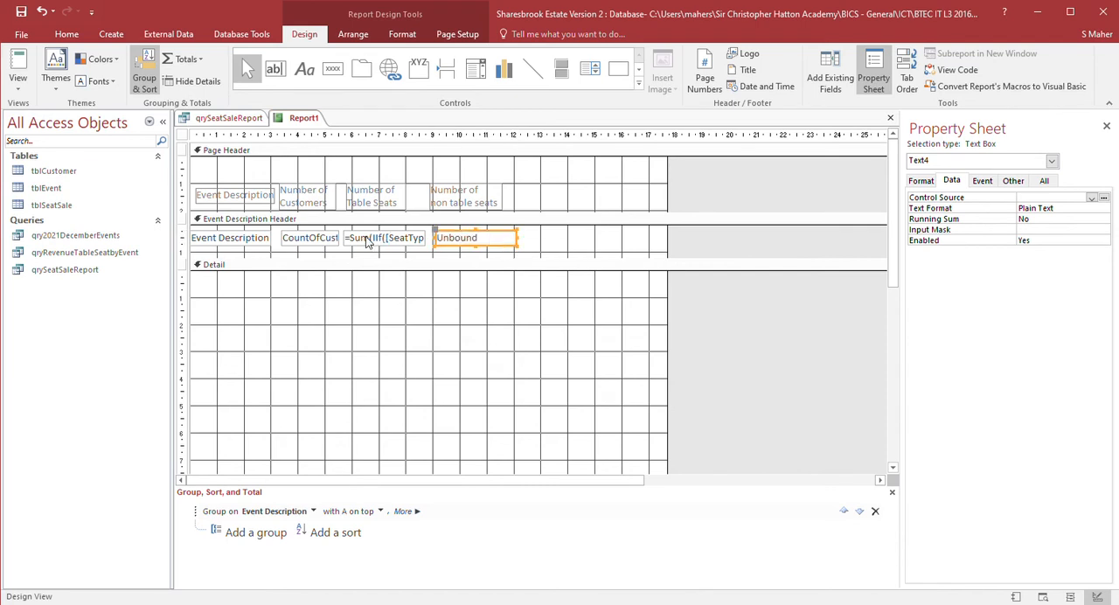
click(352, 243)
drag(351, 243, 544, 252)
key(ctrl+c)
click(463, 242)
click(464, 242)
key(ctrl+v)
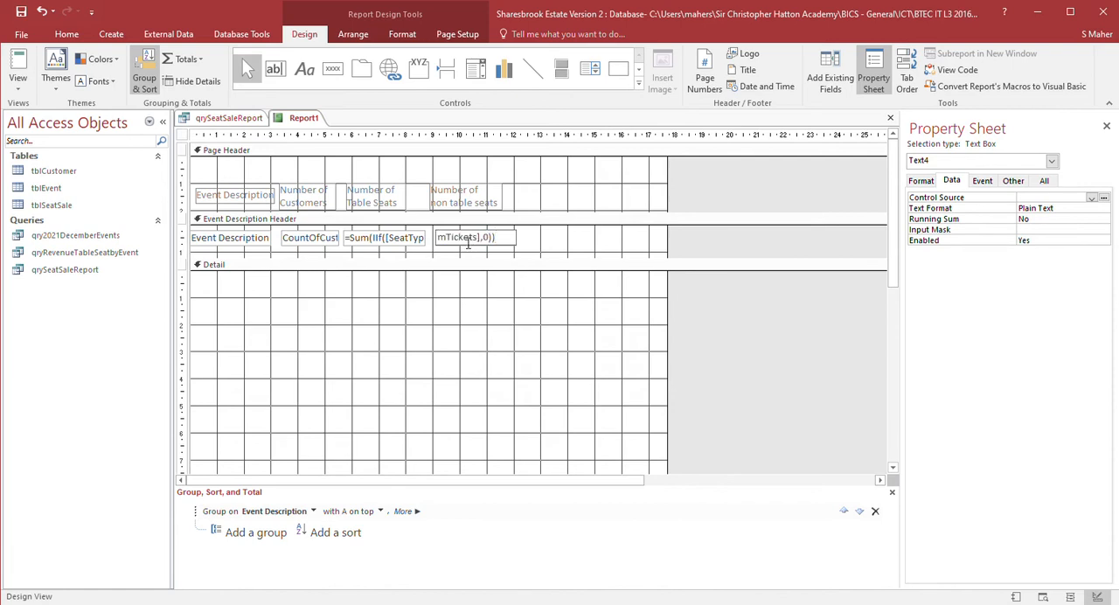
- Preview the report in Report View
key(Left)
key(Left)
key(Left)
key(Left)
key(Left)
key(Left)
key(Left)
key(Left)
key(Left)
key(Left)
key(Left)
key(Left)
key(Left)
key(Left)
key(Left)
key(Left)
key(Left)
key(Left)
key(Left)
key(Left)
key(Right)
key(Right)
click(480, 292)
click(26, 77)
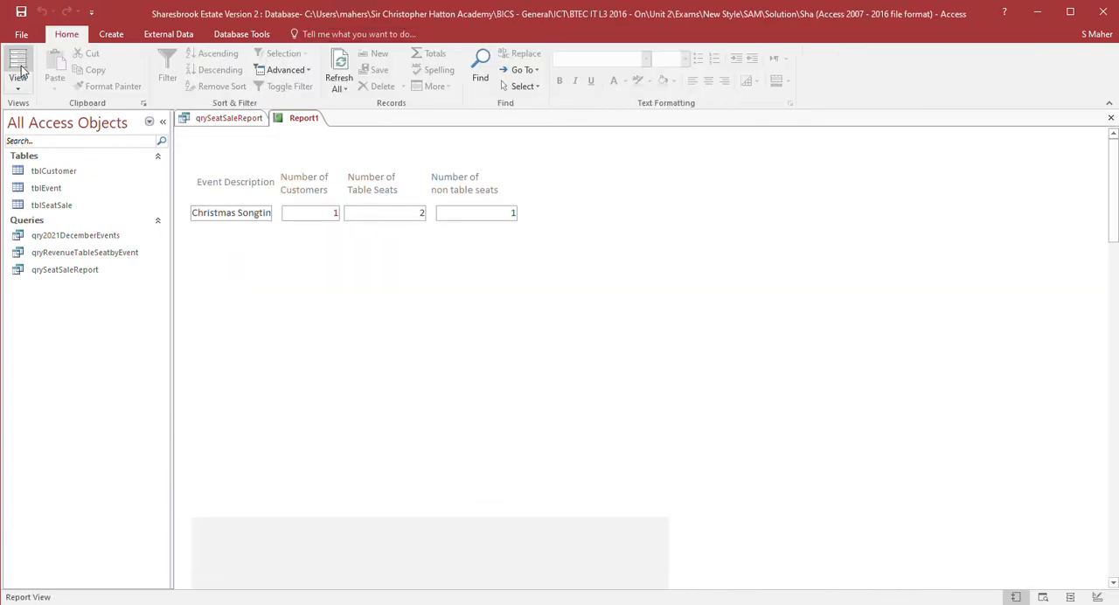
- Scroll through the report's event totals and compare them with the qrySeatSaleReport datasheet
scroll(388, 270, down, 5)
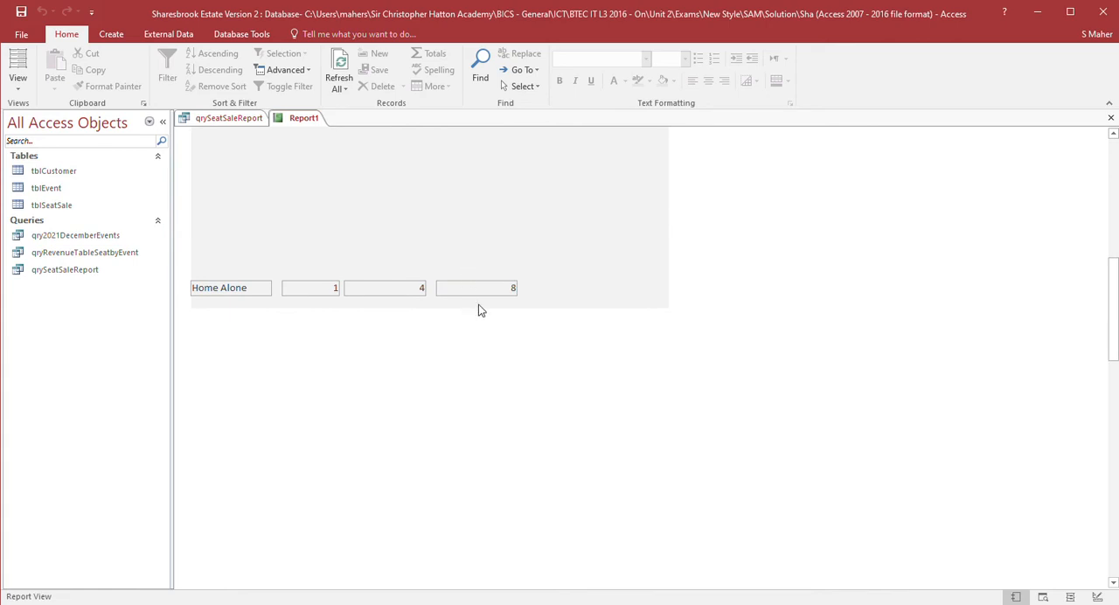
scroll(475, 305, up, 3)
scroll(475, 304, up, 3)
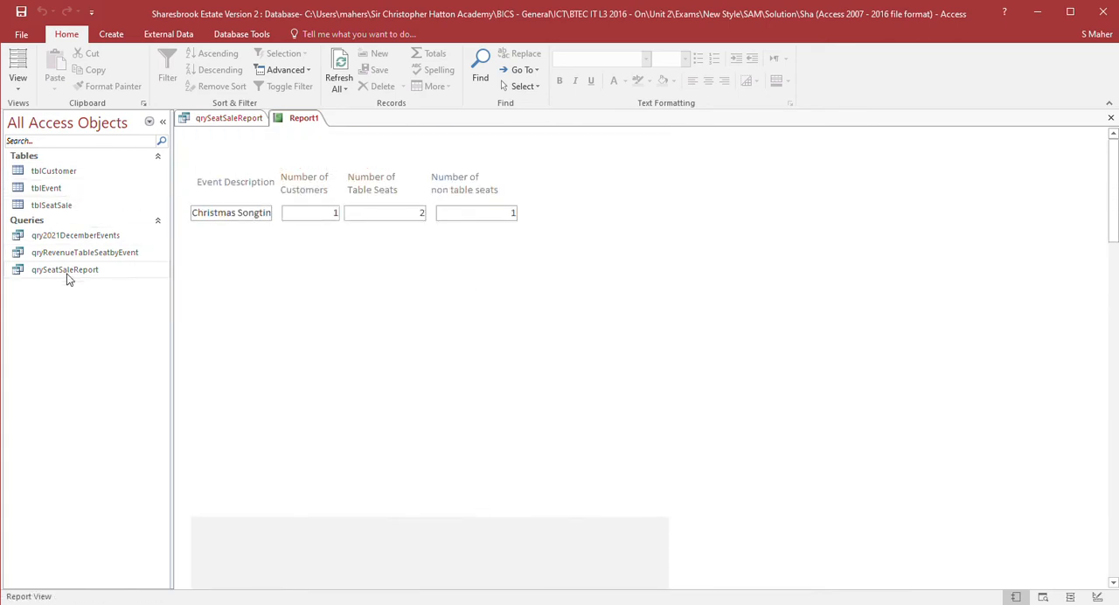
click(214, 120)
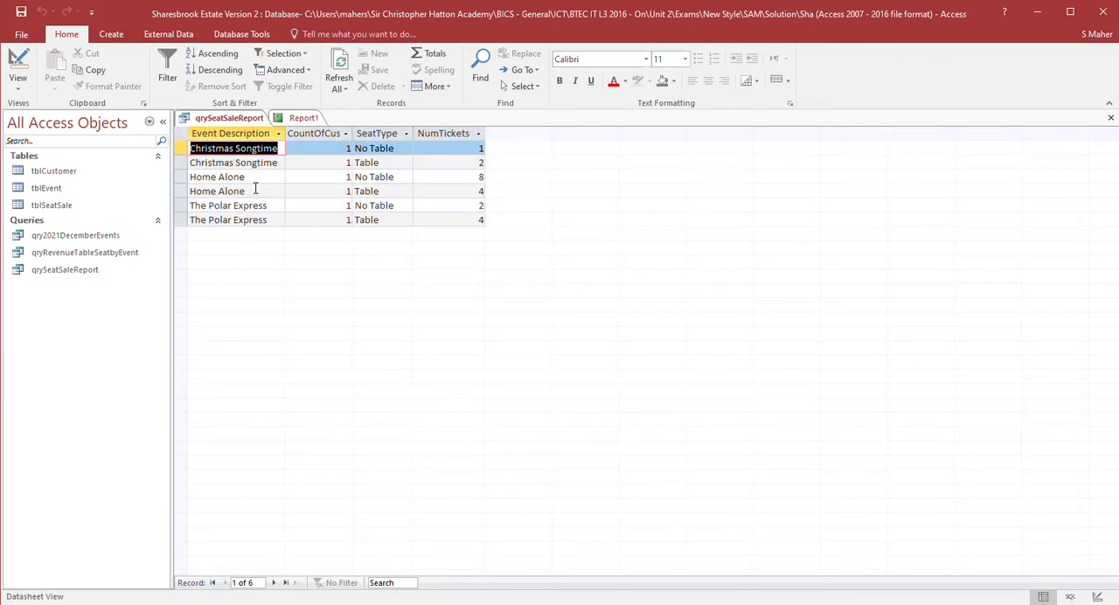
click(298, 119)
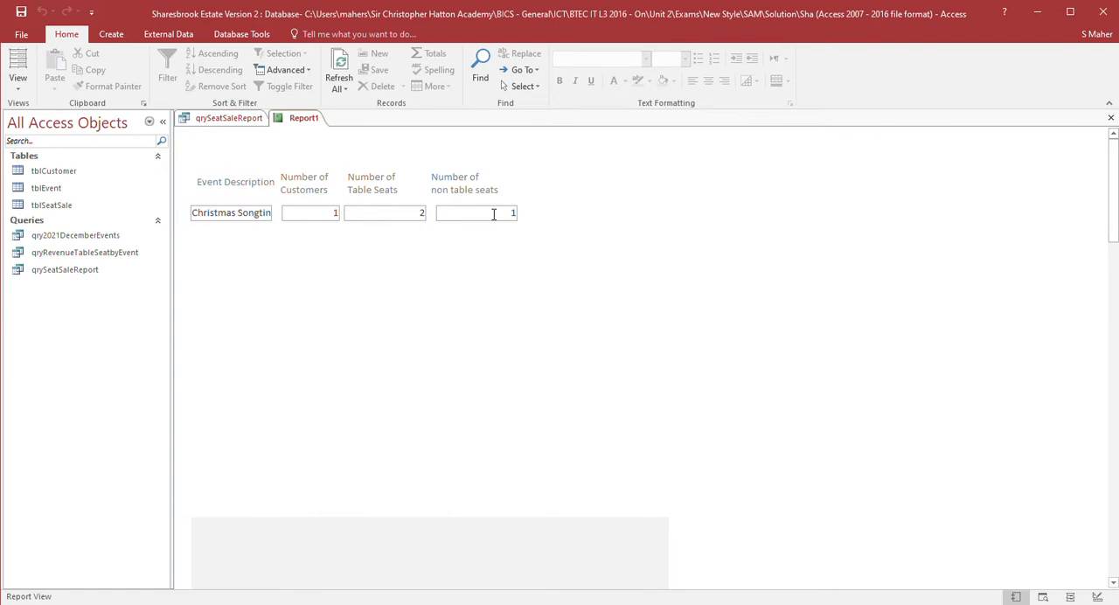
- Return to Design View and add another unbound text box to the Event Description Header
click(17, 84)
click(18, 84)
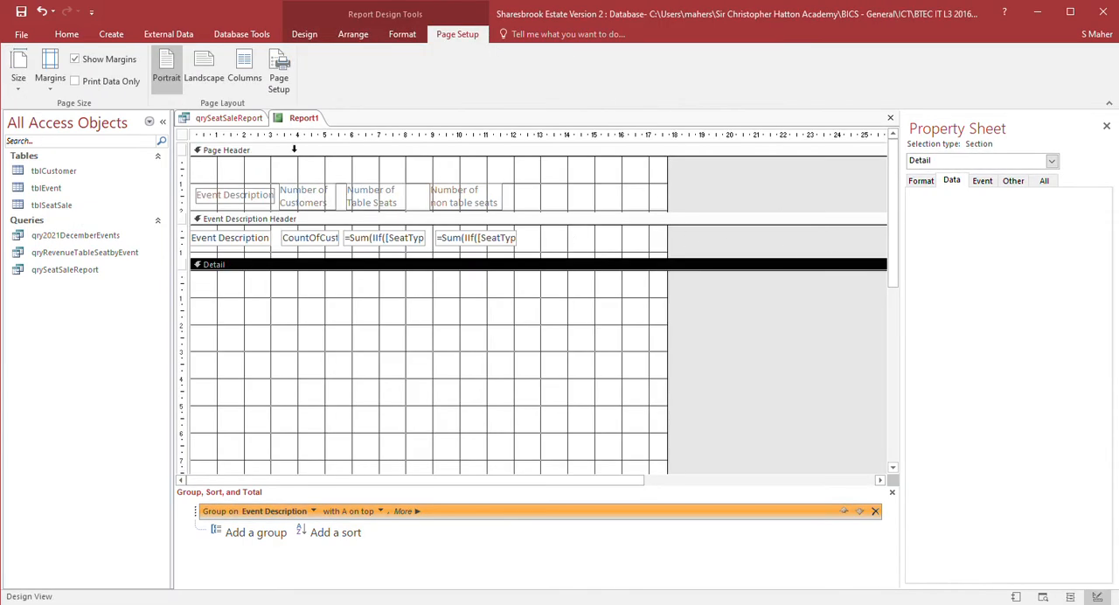
click(74, 35)
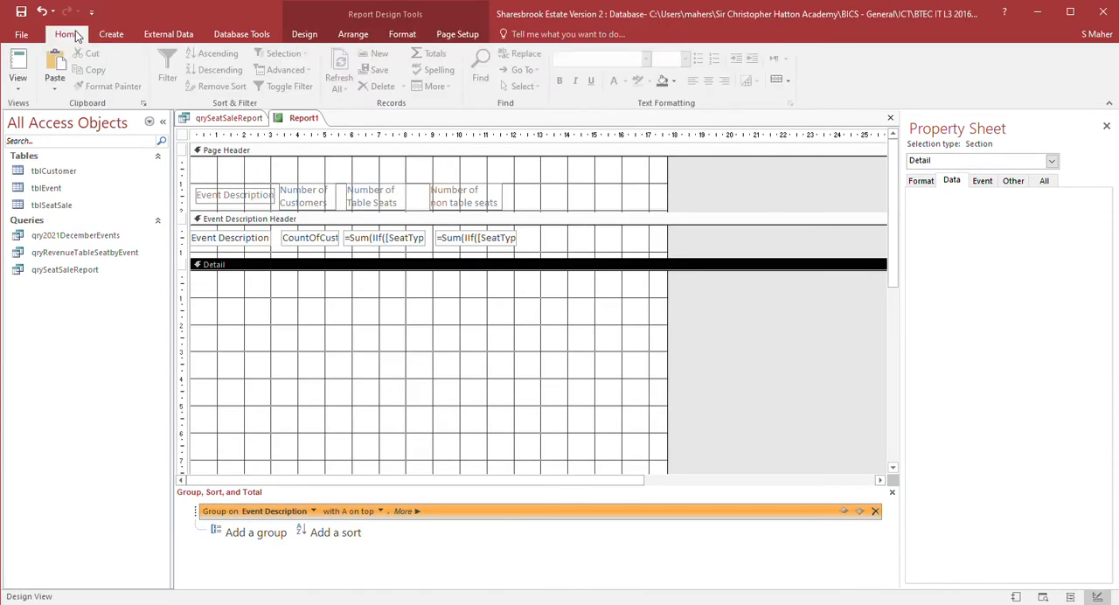
click(305, 35)
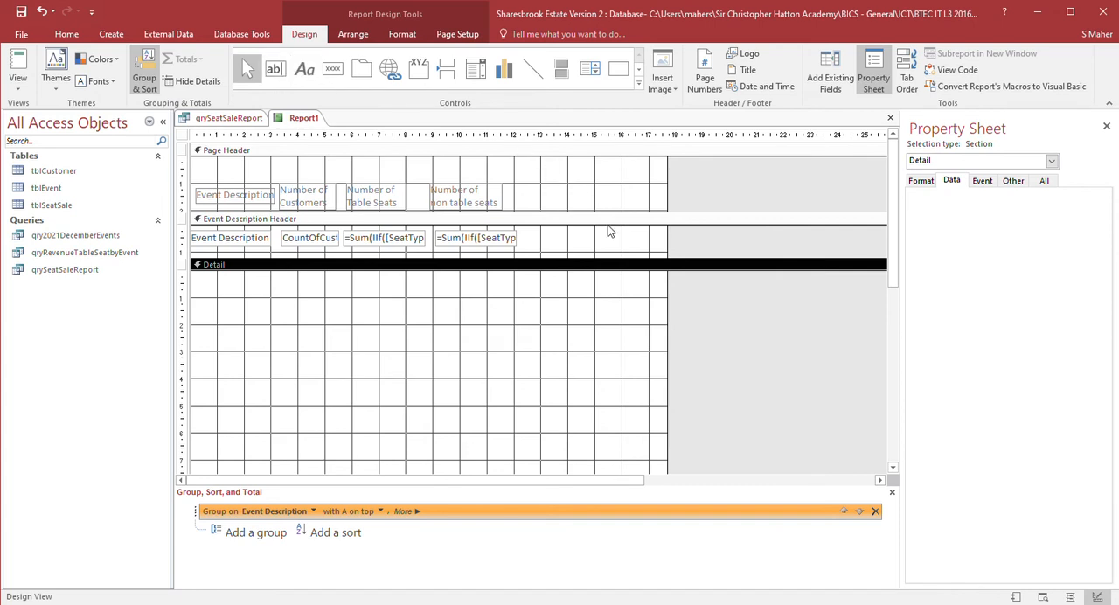
click(279, 74)
drag(577, 236, 662, 250)
click(525, 249)
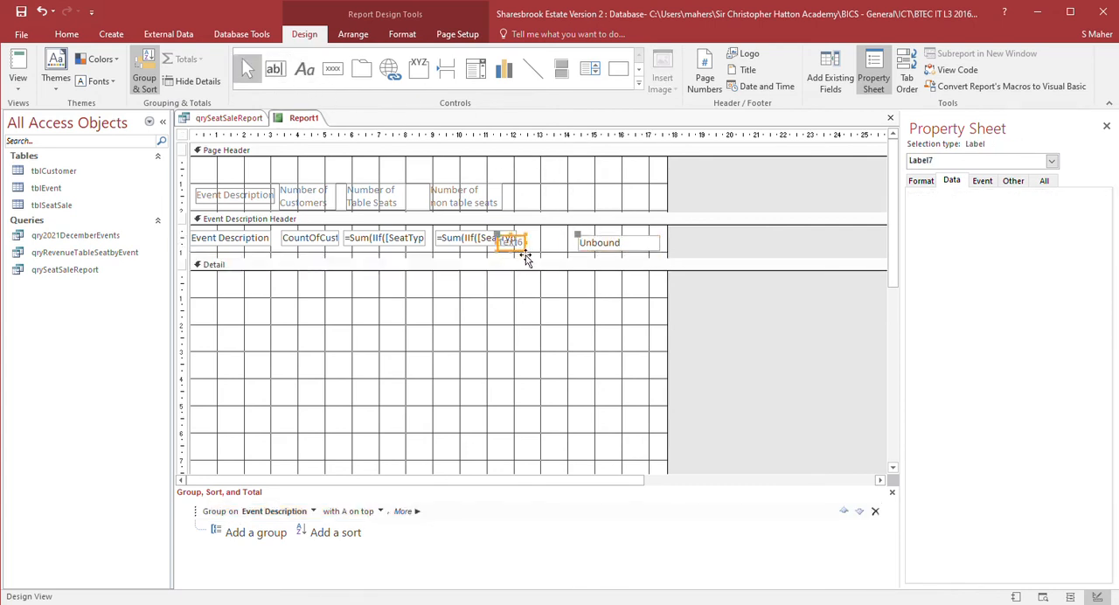
- Move the new text box's label into the Page Header after Number of non table seats
key(Delete)
click(553, 200)
key(ctrl+v)
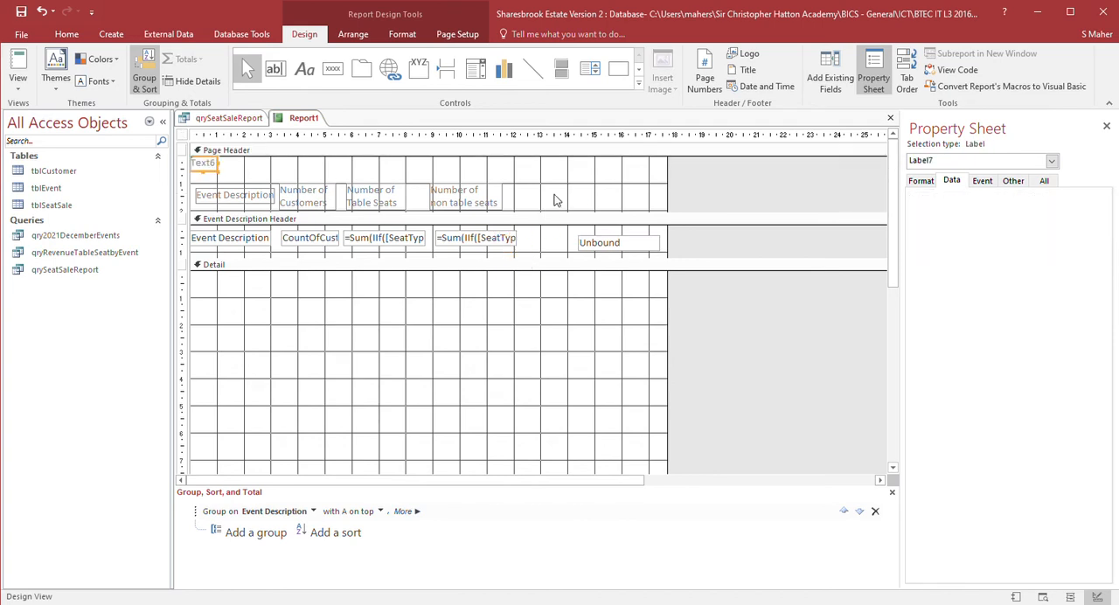
drag(212, 177, 536, 204)
- Caption the new label "Total Number of Tickets" on two lines
double_click(534, 197)
text(Total)
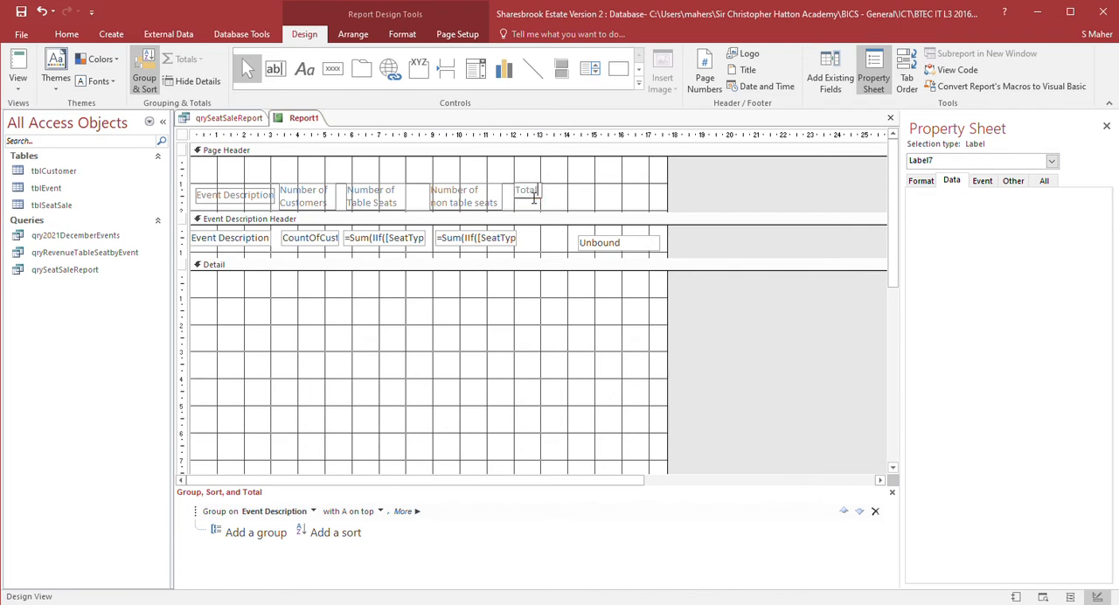
text( Number of)
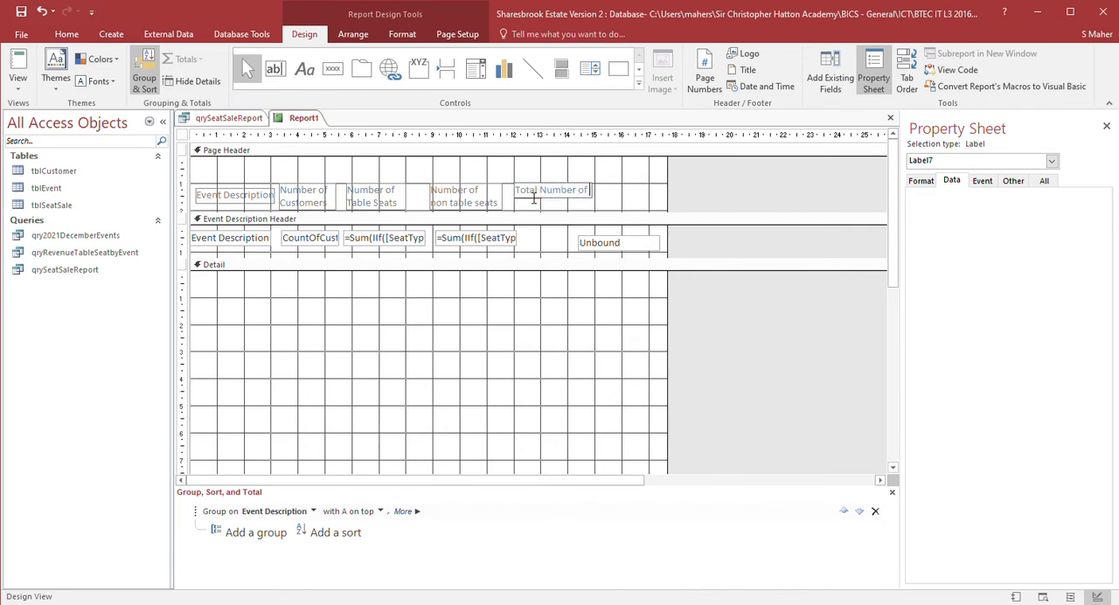
text( Tickets)
key(shift+Return)
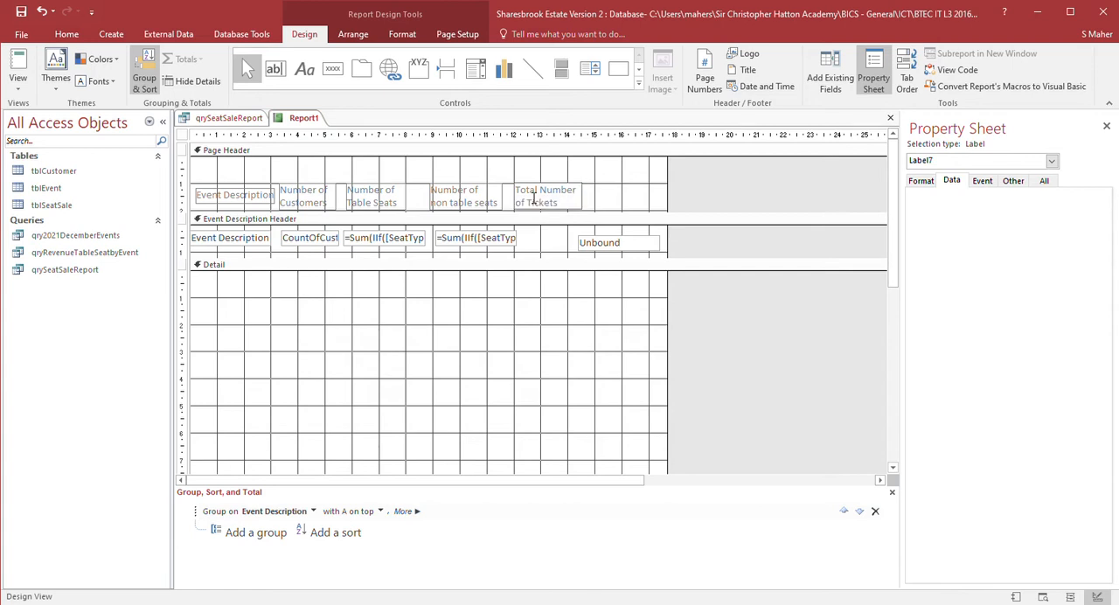
key(Return)
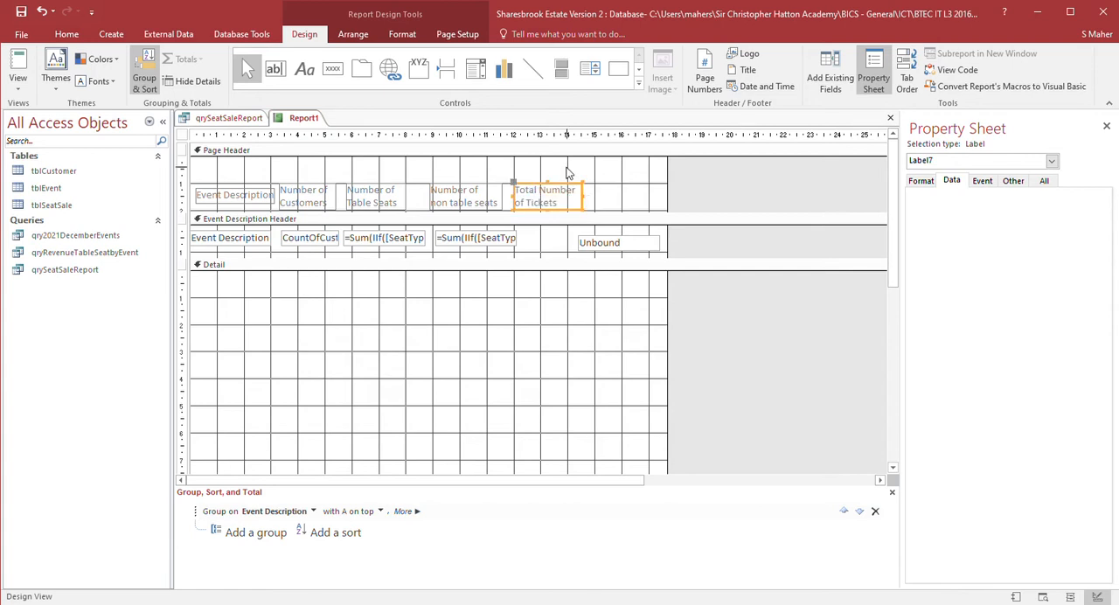
- Move the new text box left beside the non-table seat total
click(610, 245)
click(609, 244)
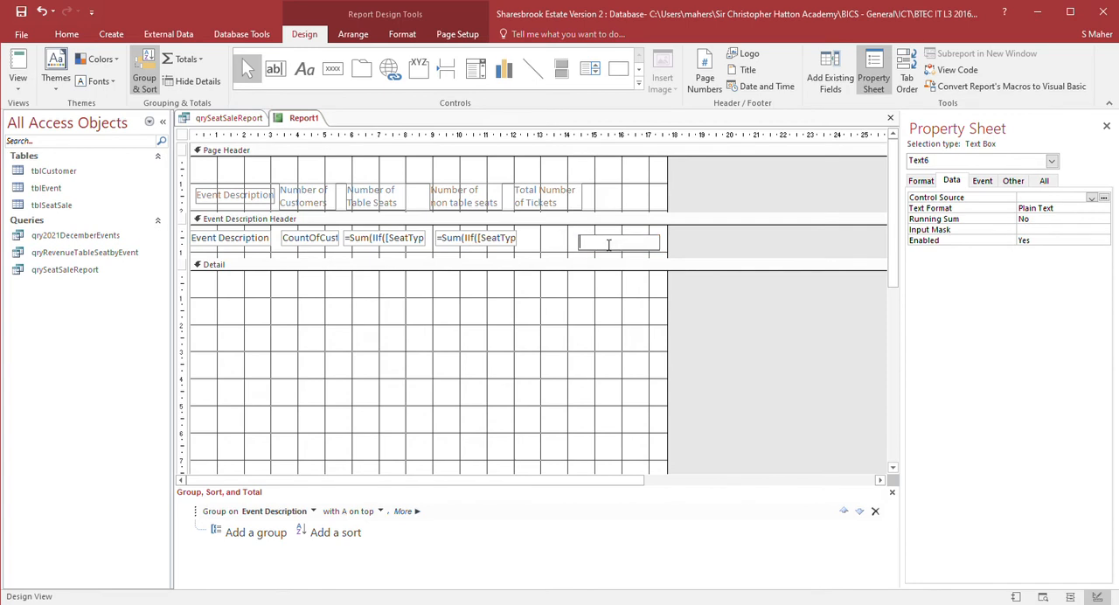
click(556, 245)
drag(596, 242, 544, 242)
- Rename the table-seat total text box NumTableSeats
click(400, 245)
click(457, 244)
click(402, 245)
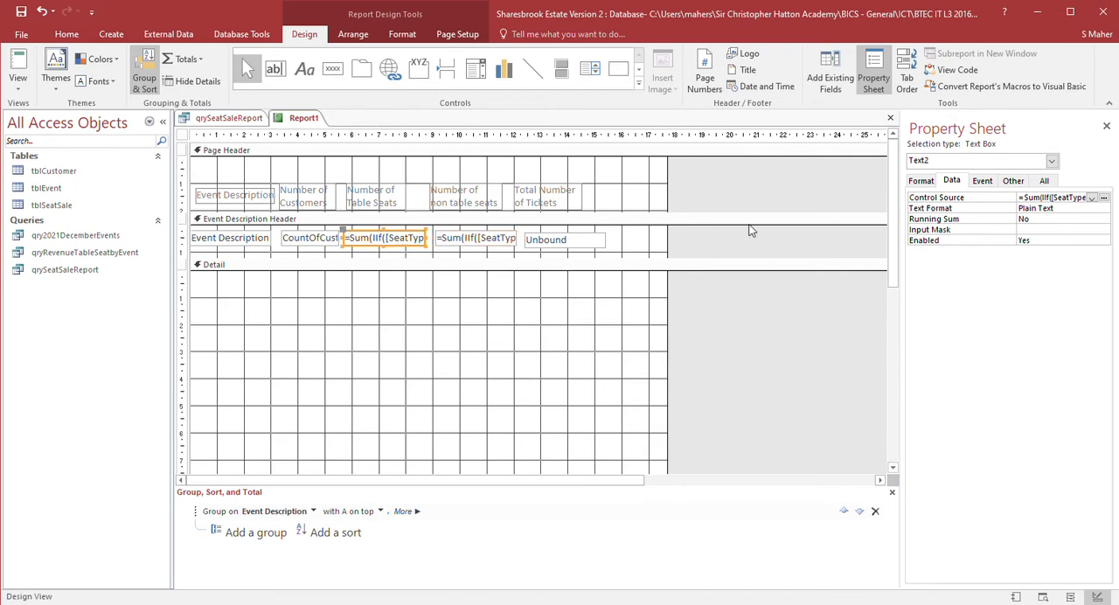
click(1045, 182)
click(1048, 202)
double_click(1049, 202)
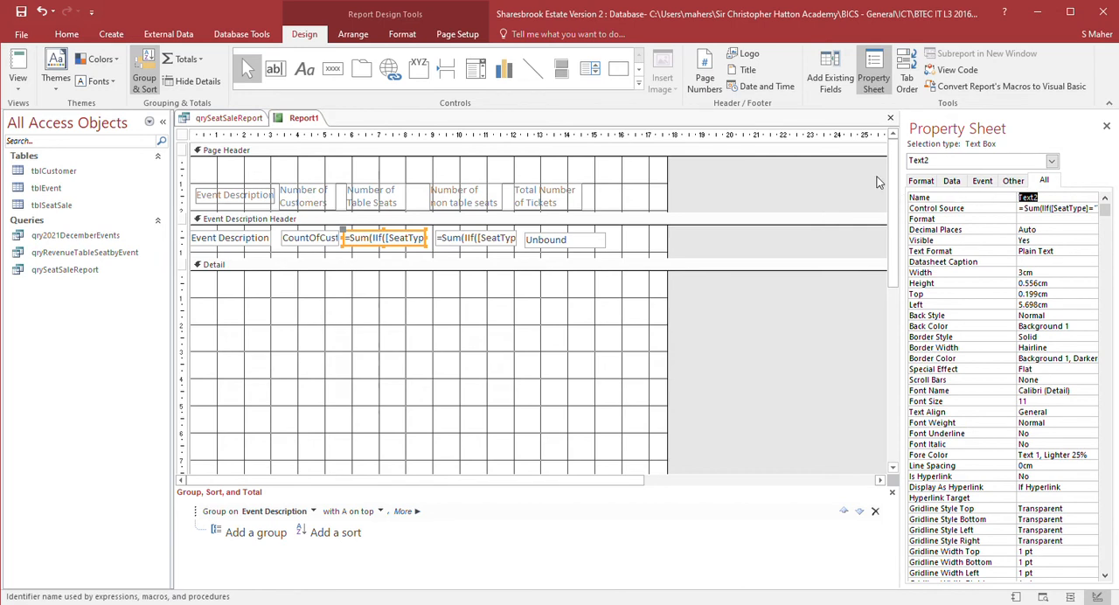
text(NumTableSeats)
- Rename the non-table seat total text box NumNonTableSeats
click(493, 239)
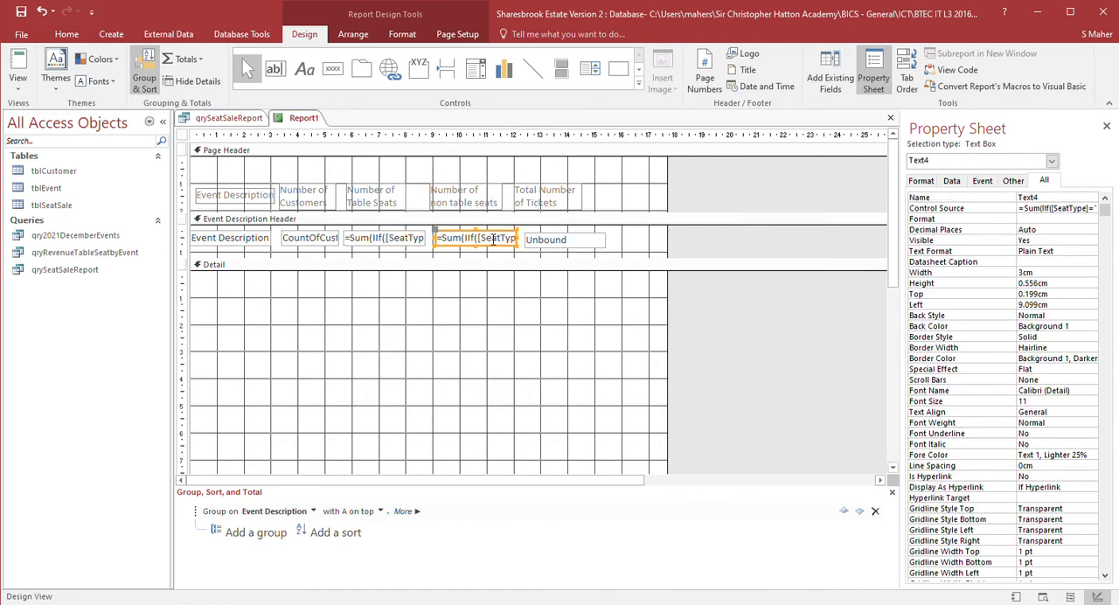
click(1084, 199)
text(NumNonTableSeats)
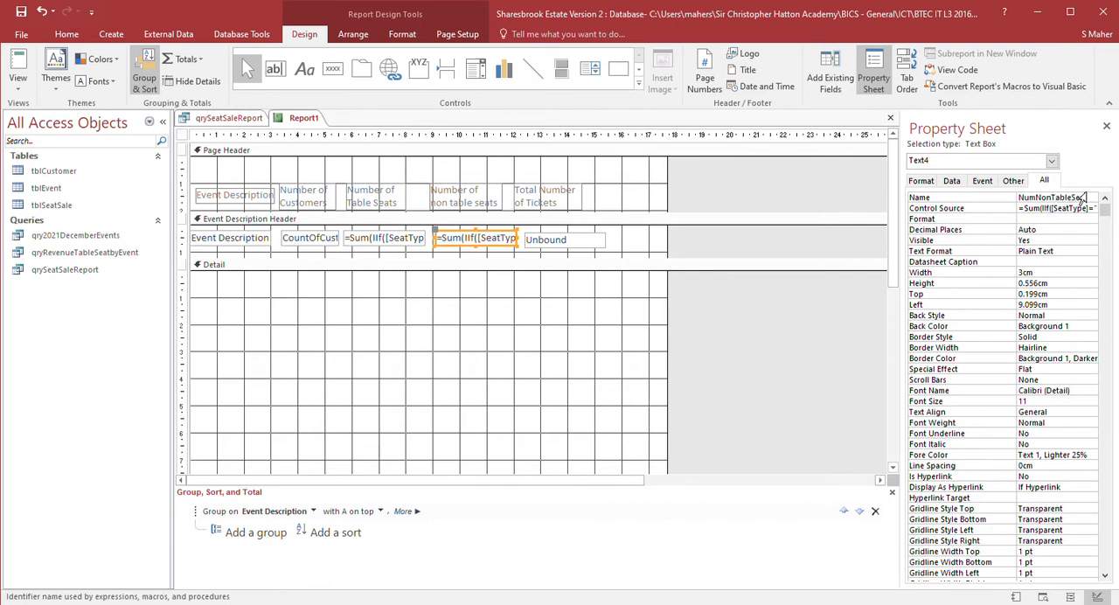
- Rename the new total text box NumAllSeats
click(584, 245)
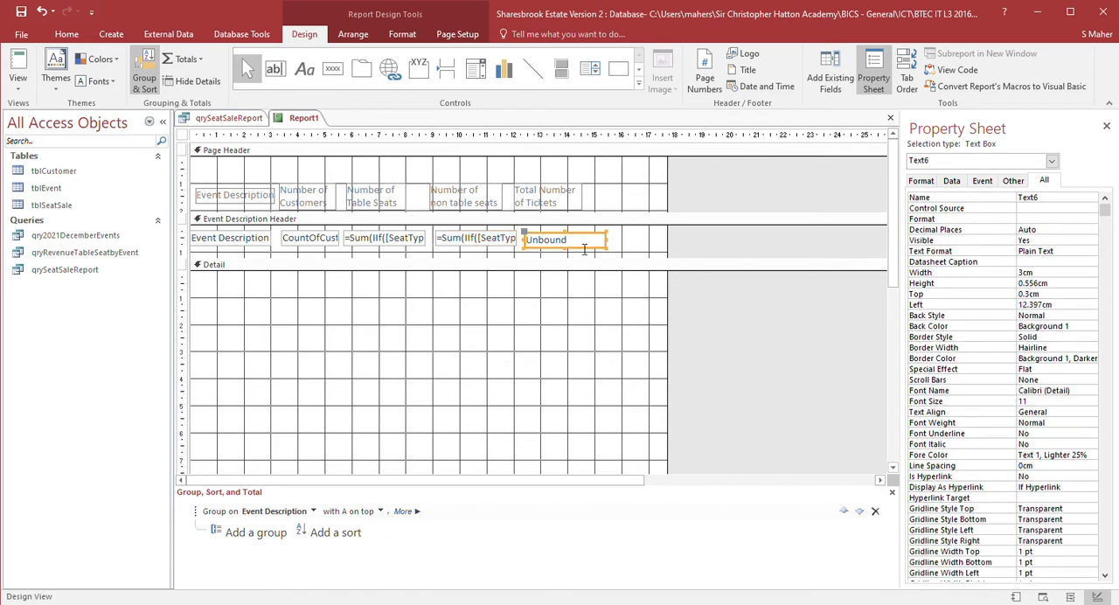
click(1059, 206)
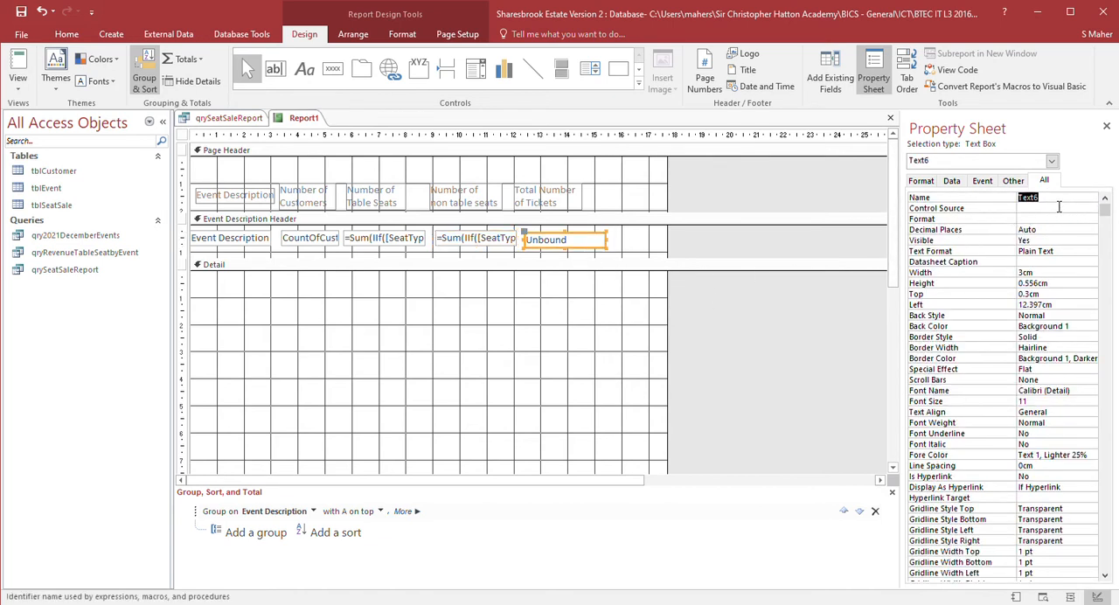
text(NumAllSeats)
click(1059, 210)
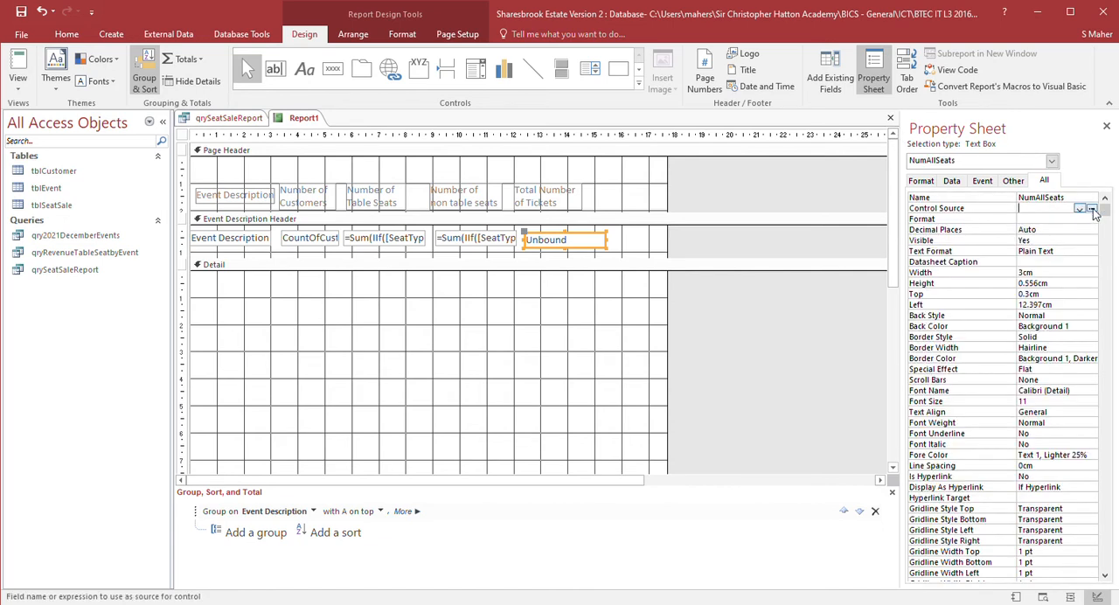
- Set NumAllSeats' control source to add NumTableSeats and NumNonTableSeats, and preview the report
click(1093, 210)
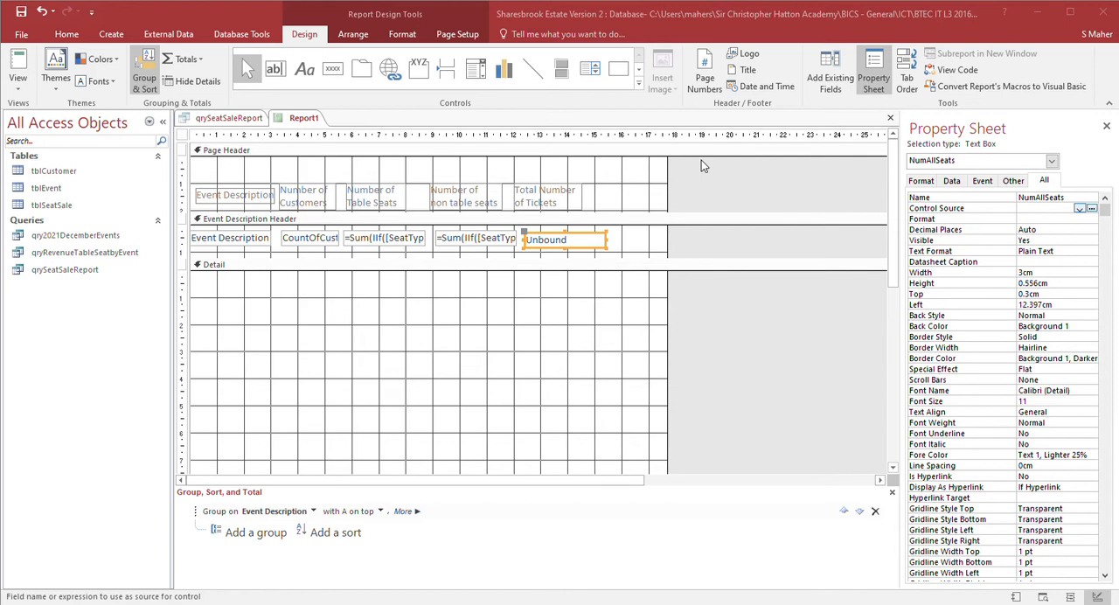
click(19, 65)
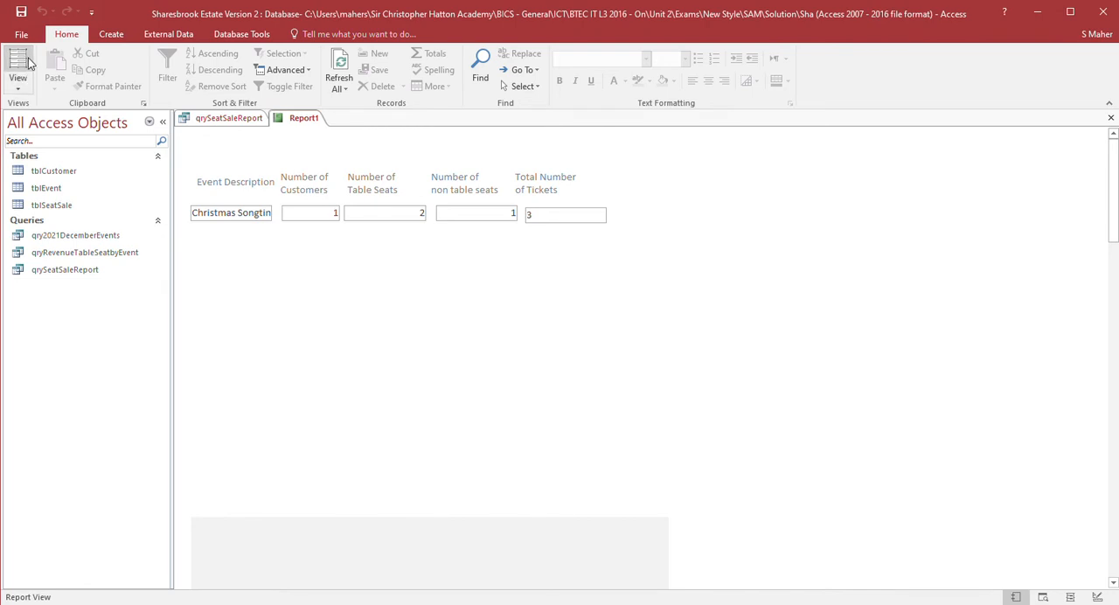
- Return to Design View and set the customer count's control source to =Sum([CountOfCustomerID])
click(18, 89)
click(53, 217)
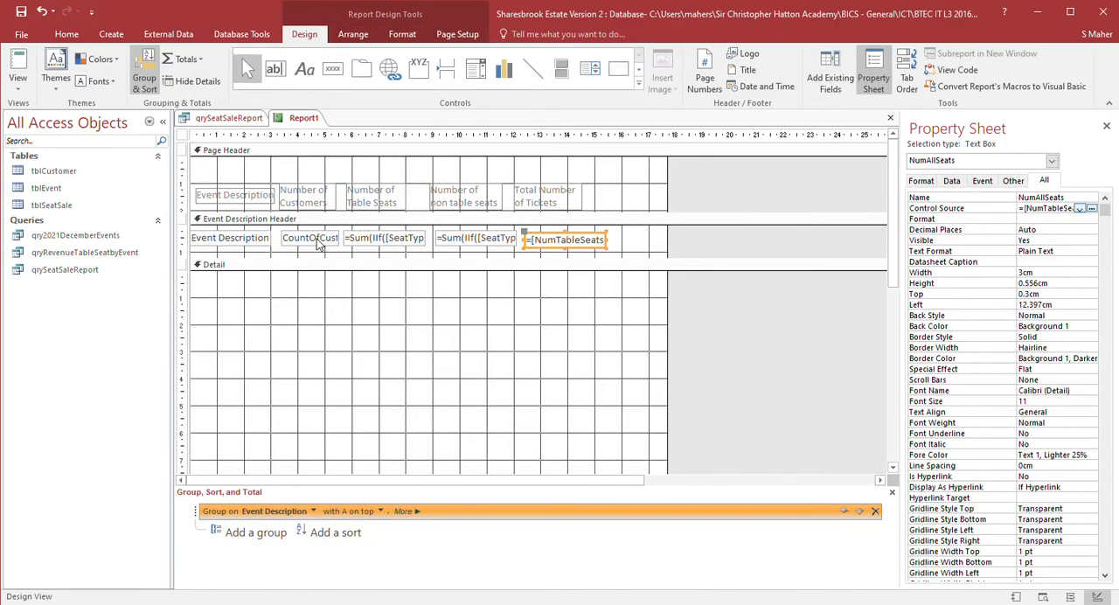
click(322, 243)
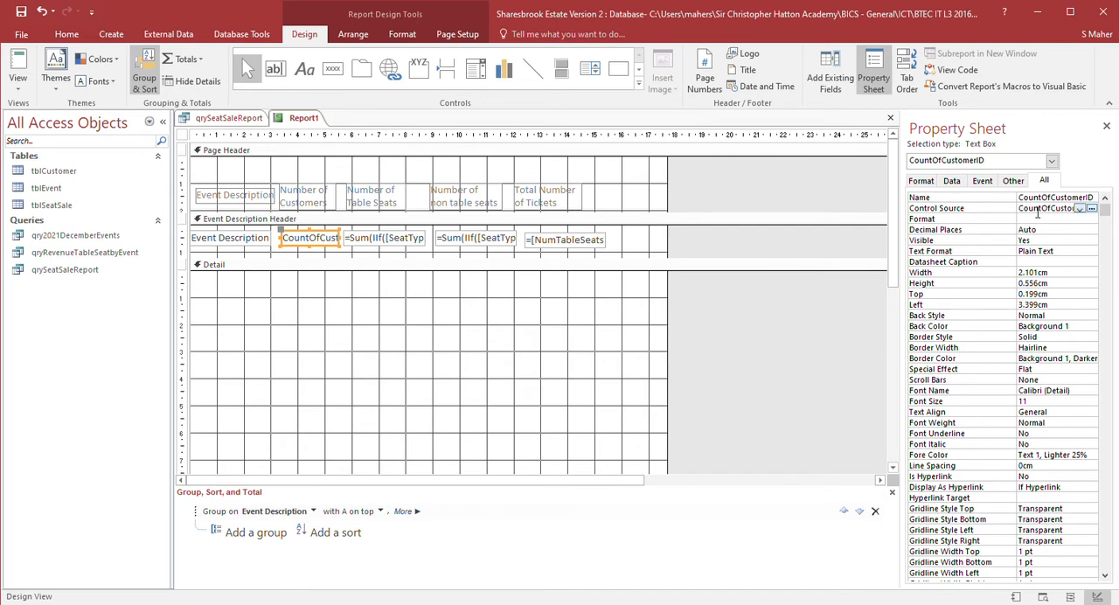
click(1093, 213)
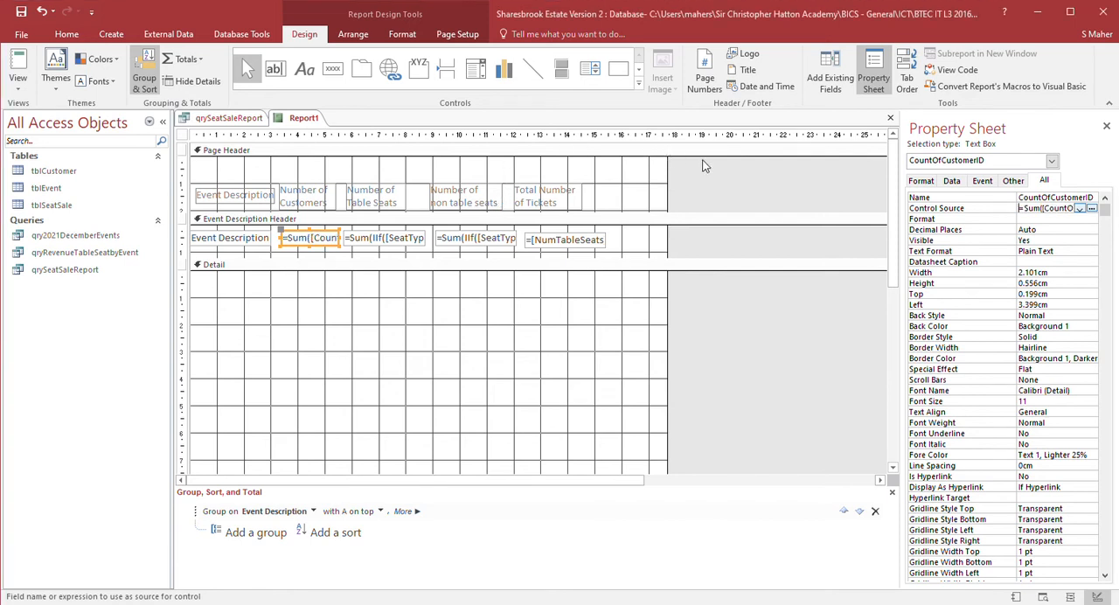
- Preview the report in Report View and return to Design View
click(28, 58)
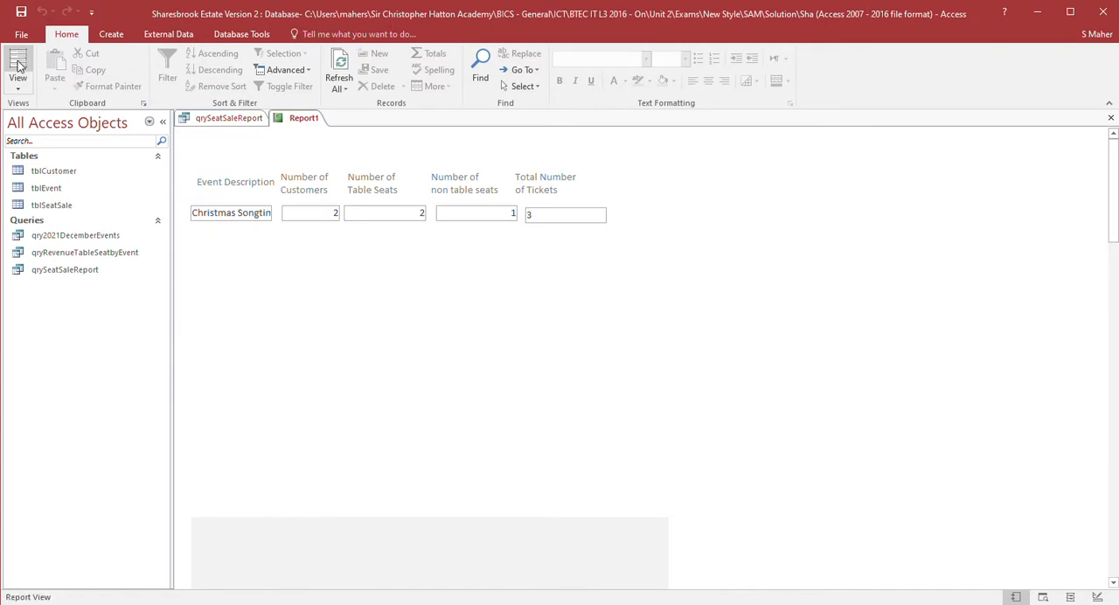
click(43, 209)
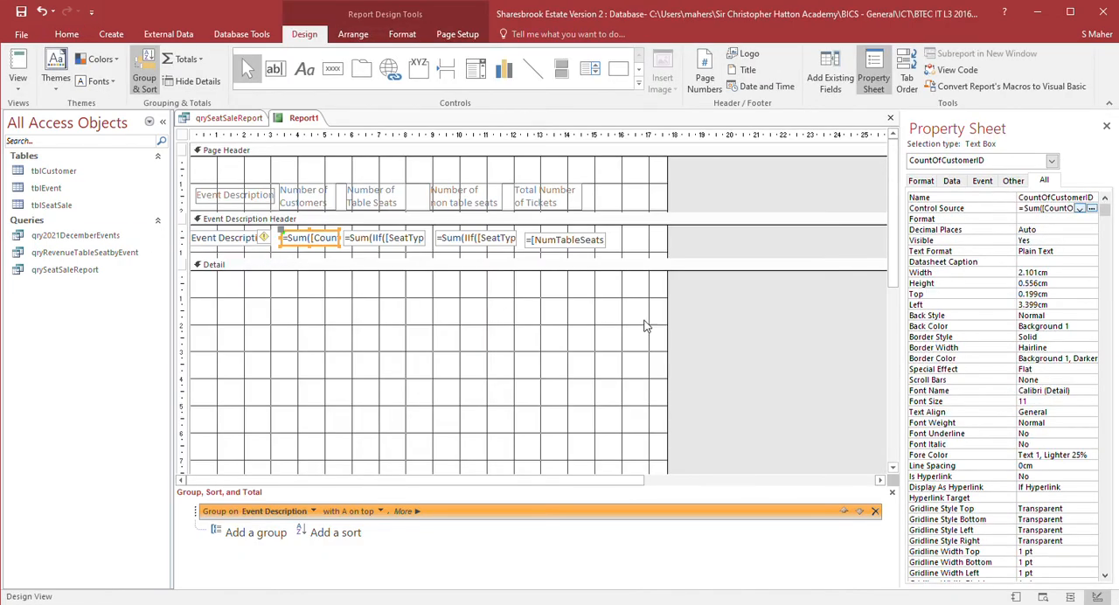
- Collapse the empty Detail section to no height
click(732, 338)
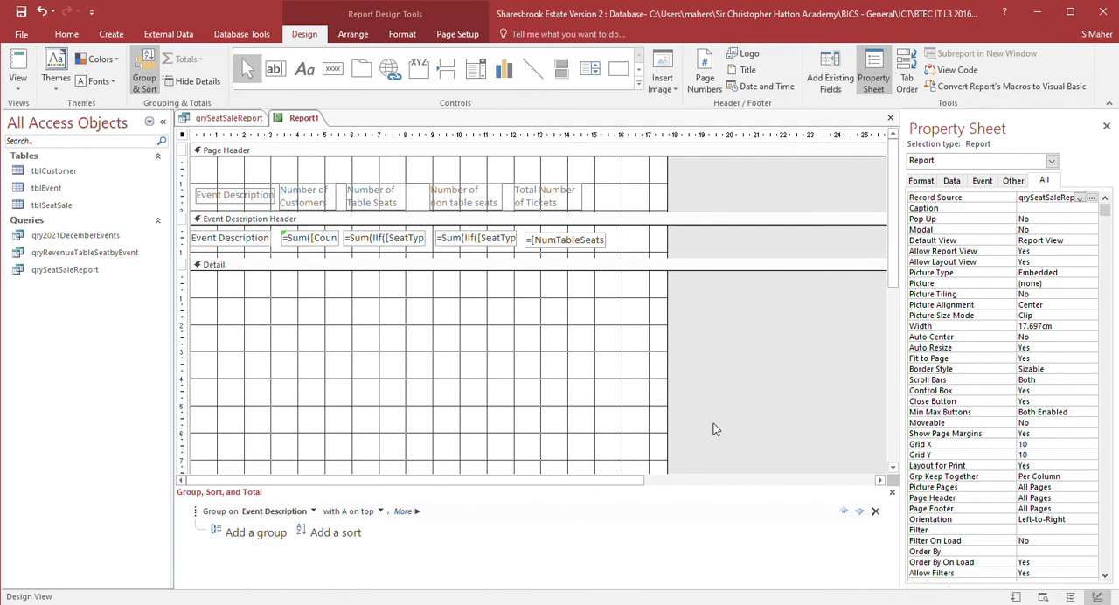
scroll(714, 428, down, 5)
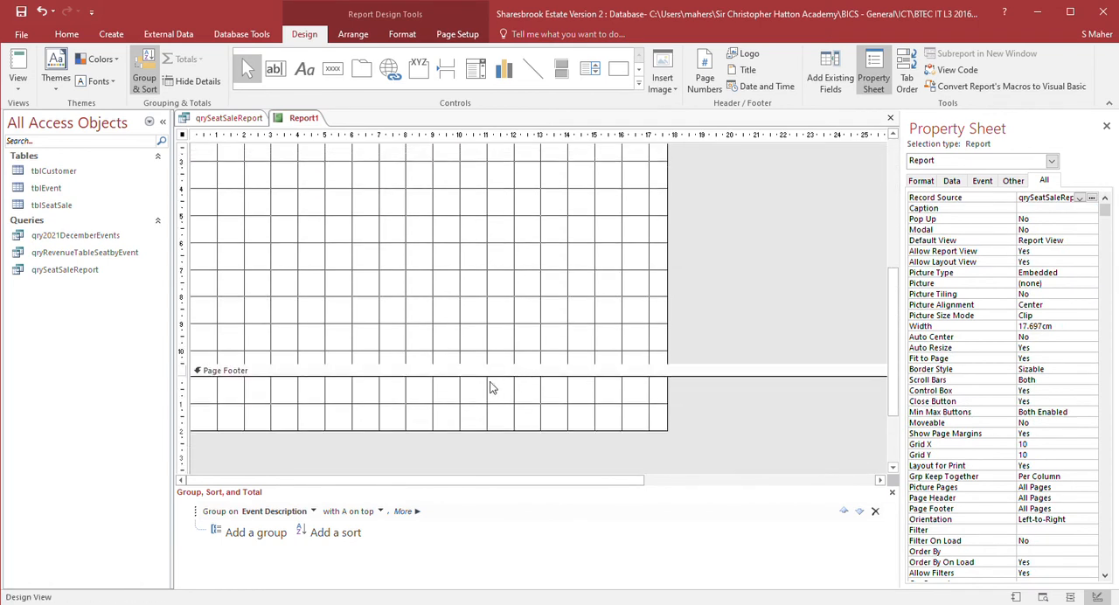
drag(443, 431, 513, 208)
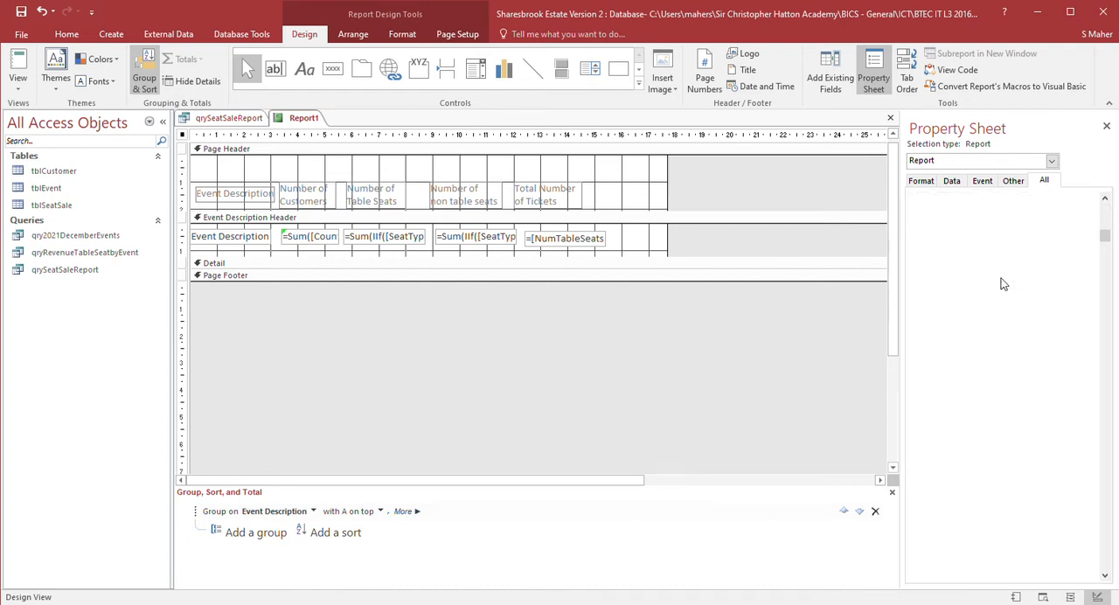
- Add a title label reading Ticket Sale Report across the top of the Page Header
scroll(1002, 283, down, 3)
scroll(1002, 285, down, 10)
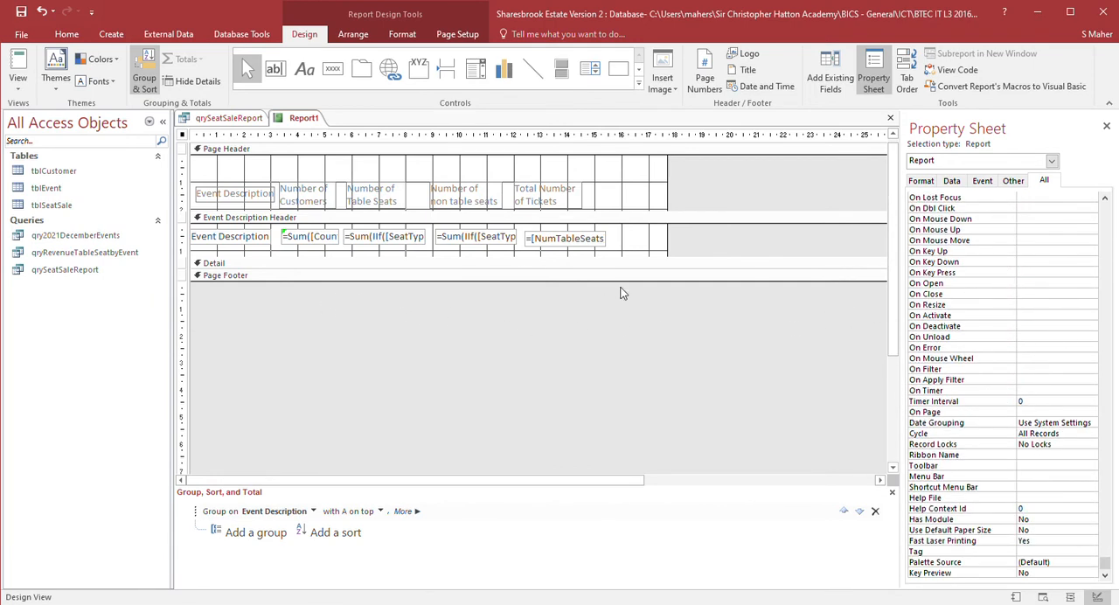
click(460, 317)
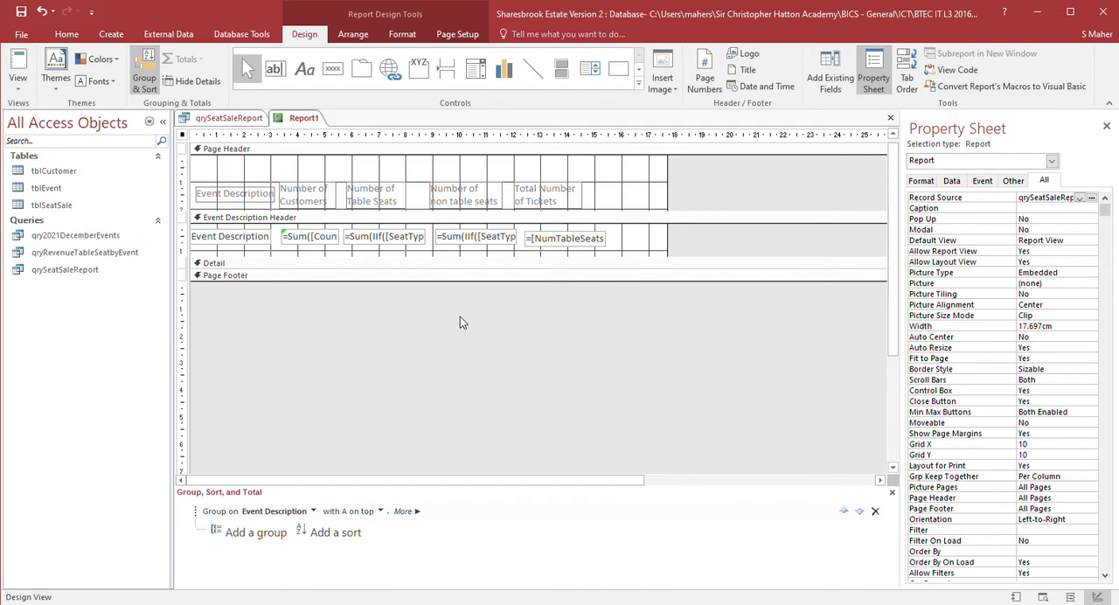
click(300, 313)
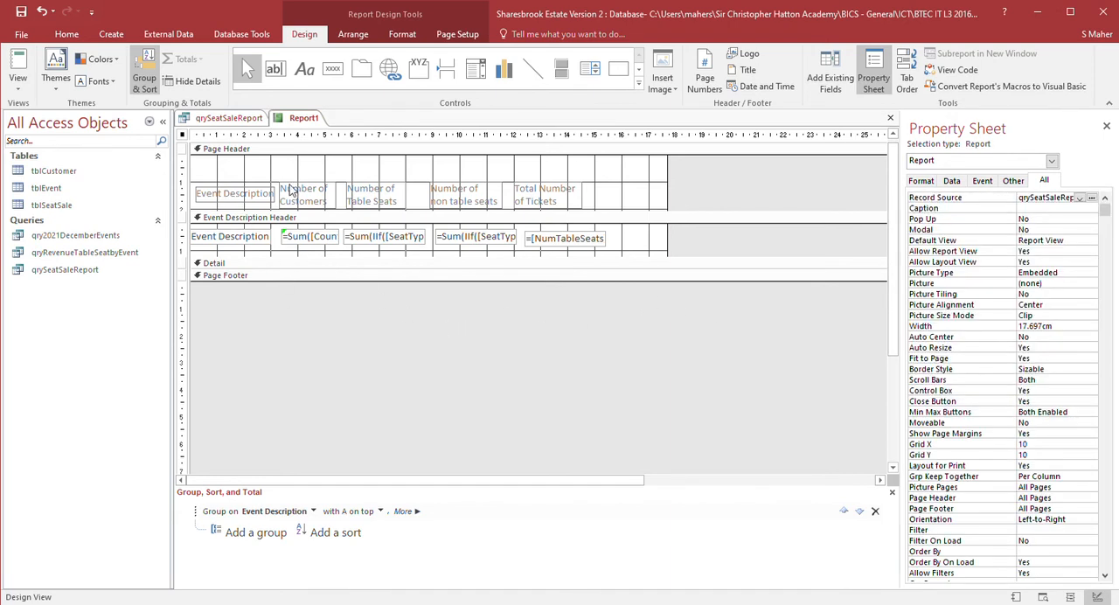
click(218, 159)
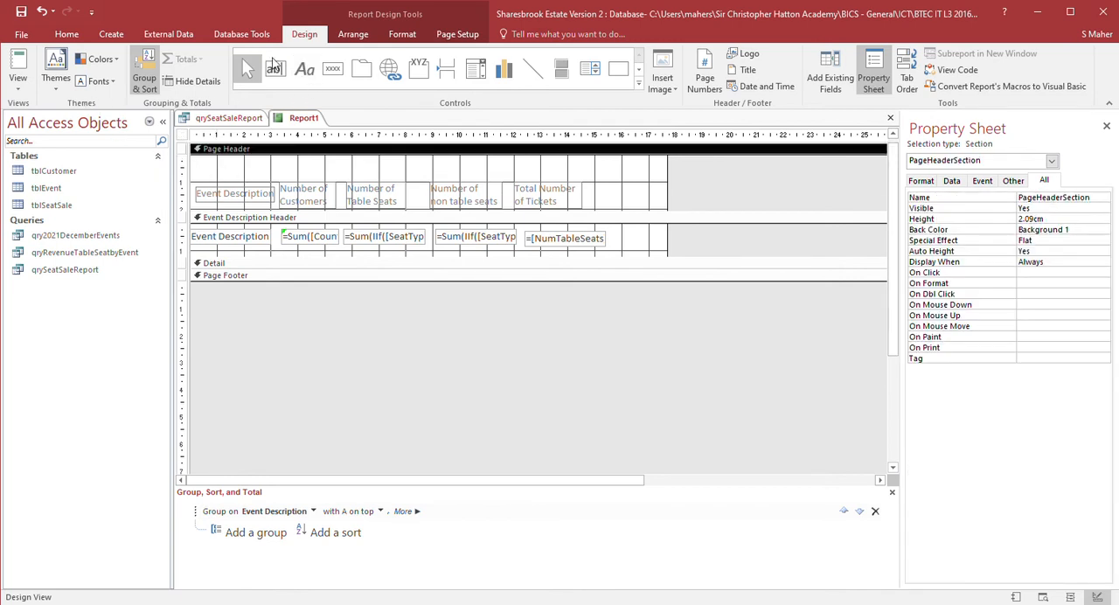
click(337, 69)
click(304, 70)
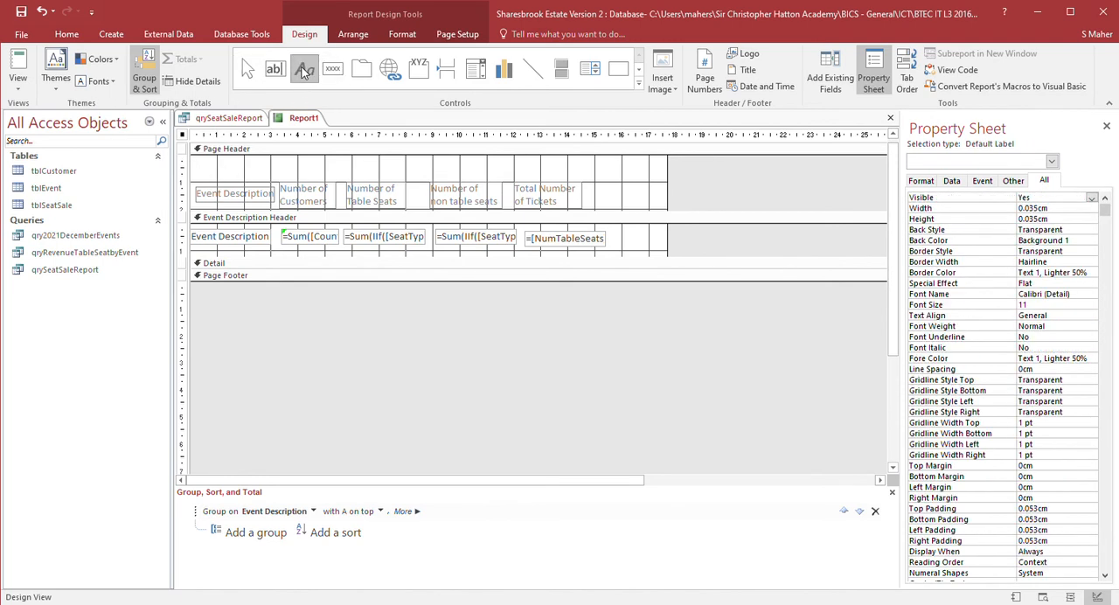
drag(202, 164, 452, 185)
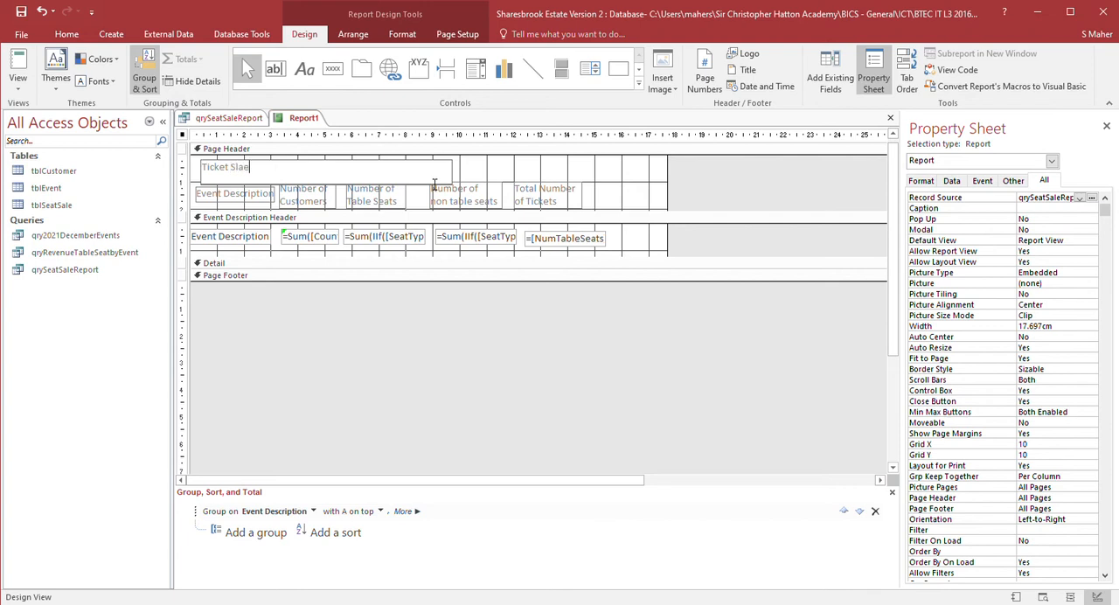
text(Ticket Sale Report)
click(541, 332)
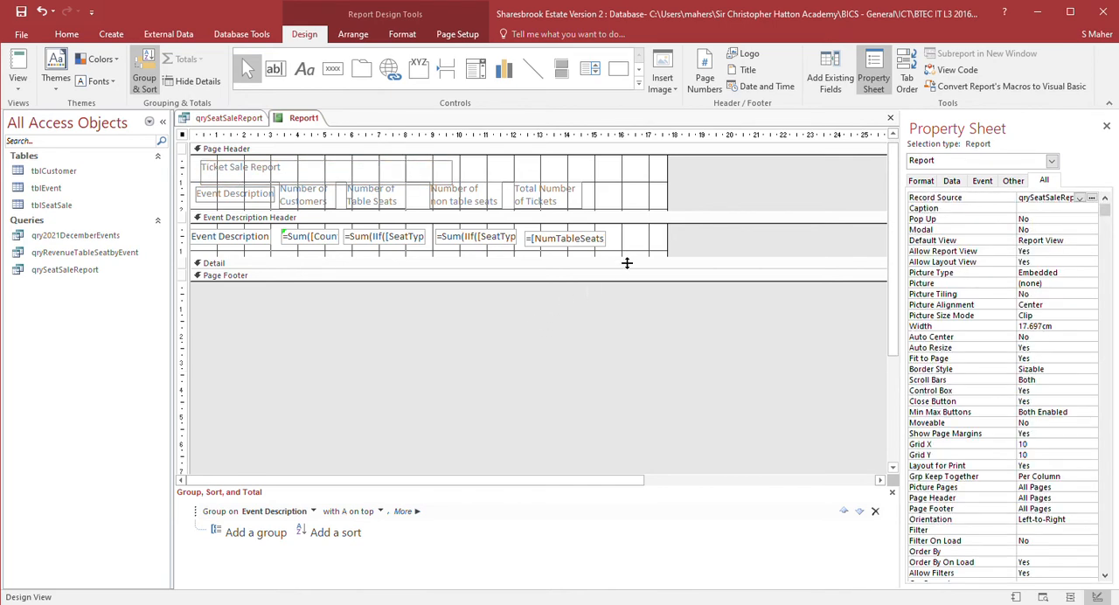
- Enlarge the Page Header section and widen the title label to about 16.5 cm across the header
click(619, 219)
drag(619, 220, 619, 239)
click(232, 182)
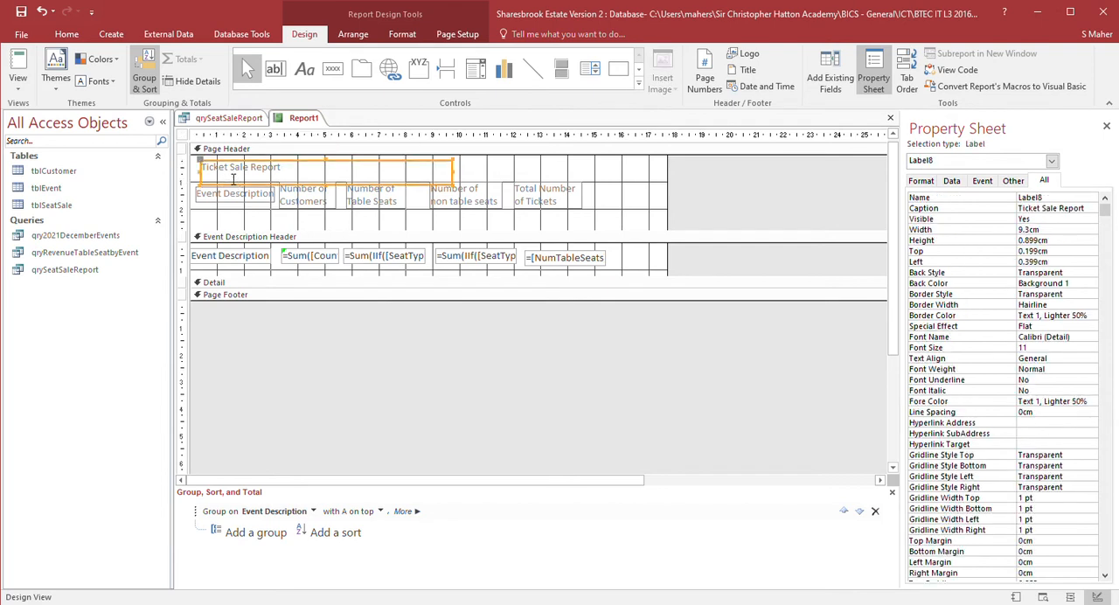
drag(496, 185, 651, 184)
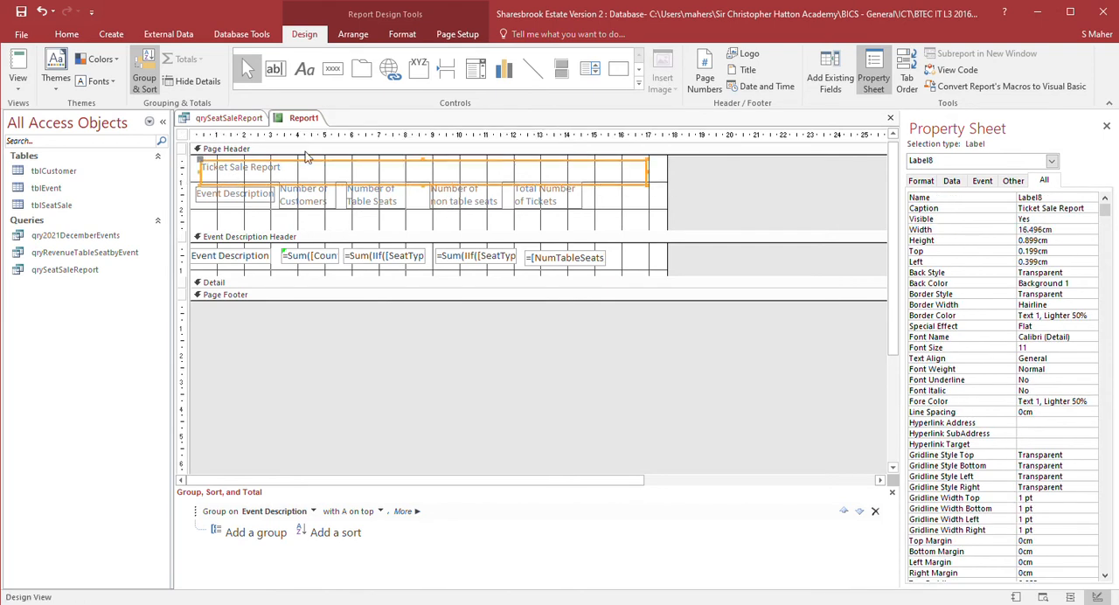
- Center the title text, set its font size to 26, and heighten the title label to about 1.19 cm
click(68, 35)
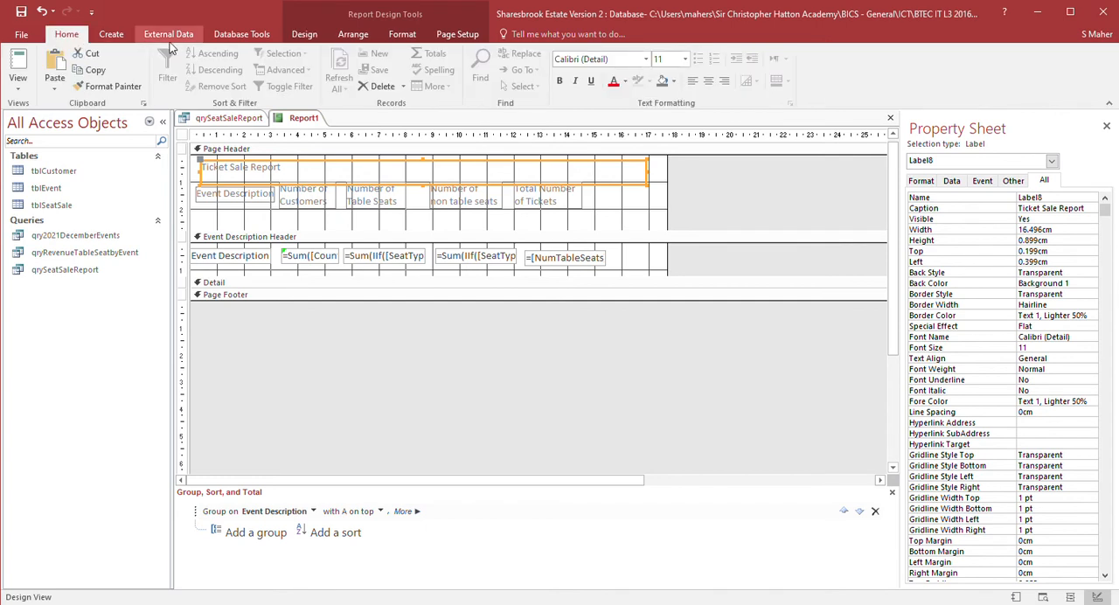
click(415, 39)
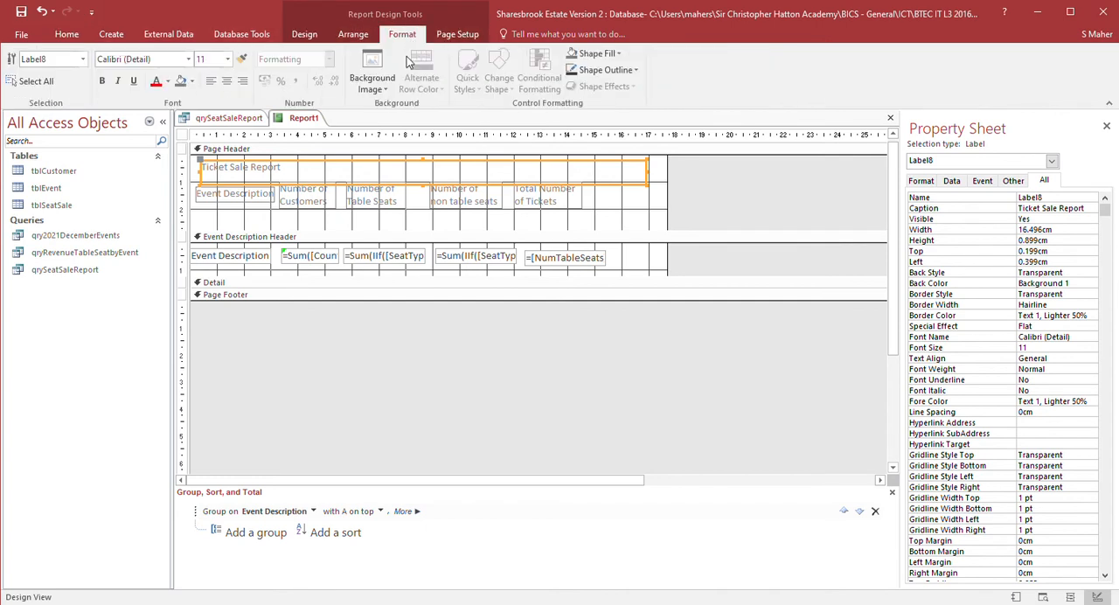
click(226, 81)
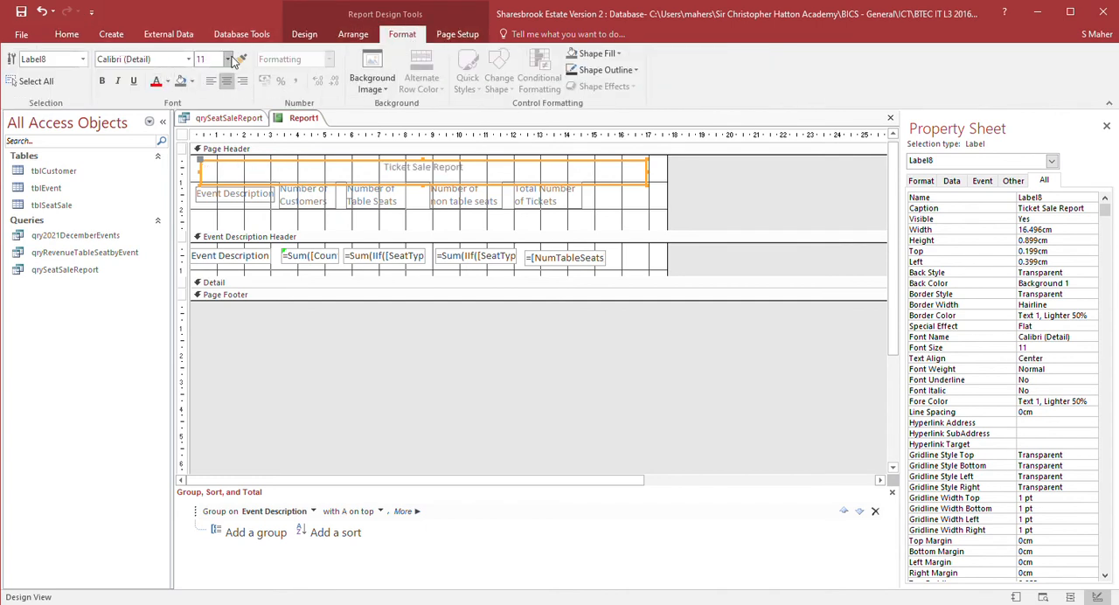
click(229, 58)
text(26)
key(Return)
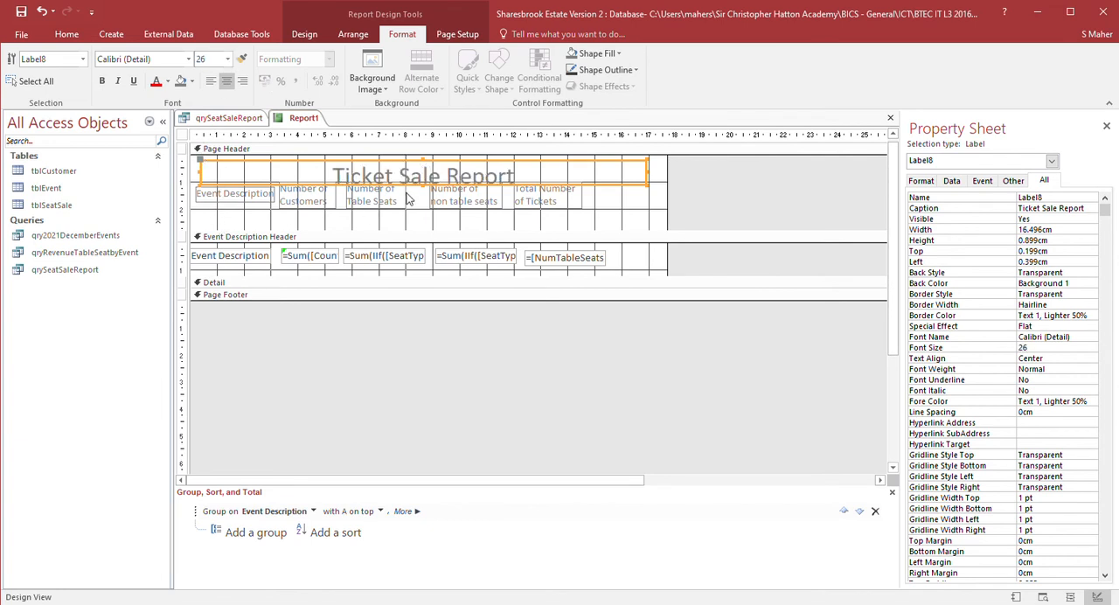
drag(427, 188, 427, 196)
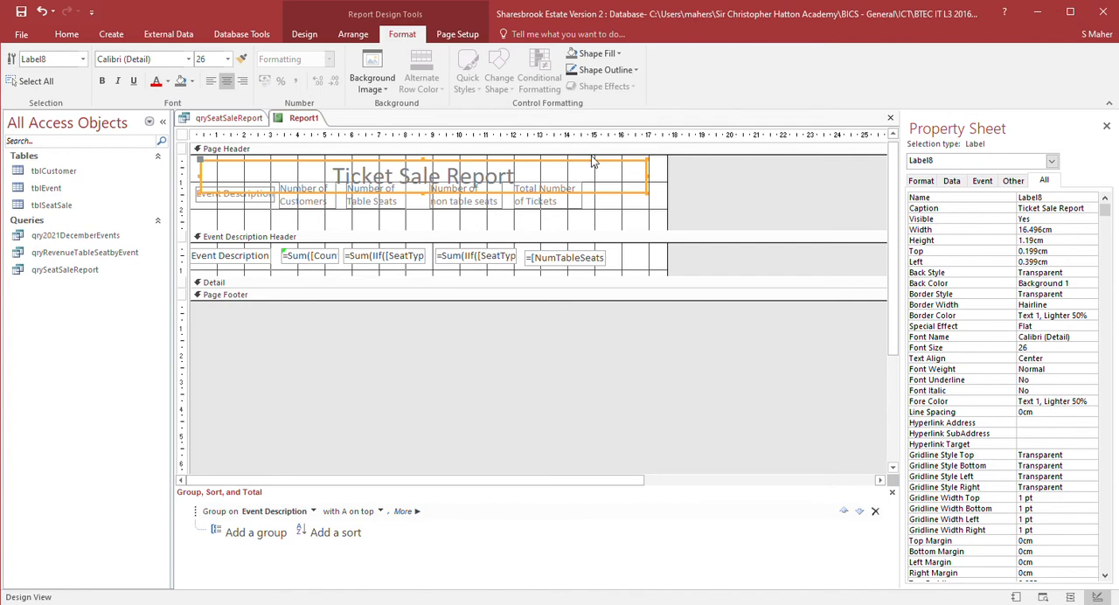
- Give the Page Header section a light green background fill
click(688, 273)
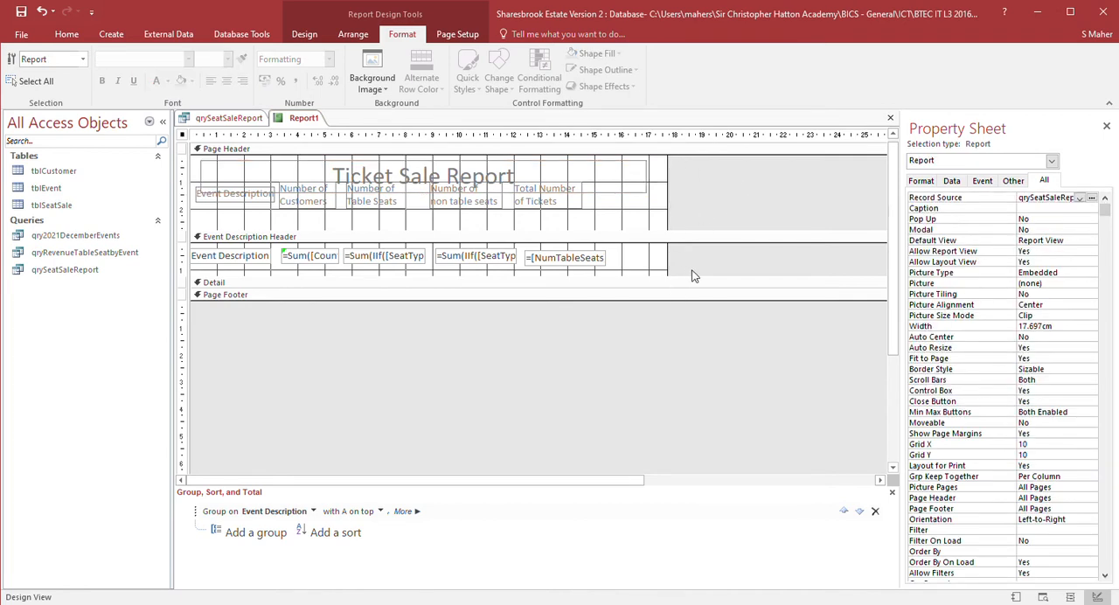
click(704, 216)
click(626, 215)
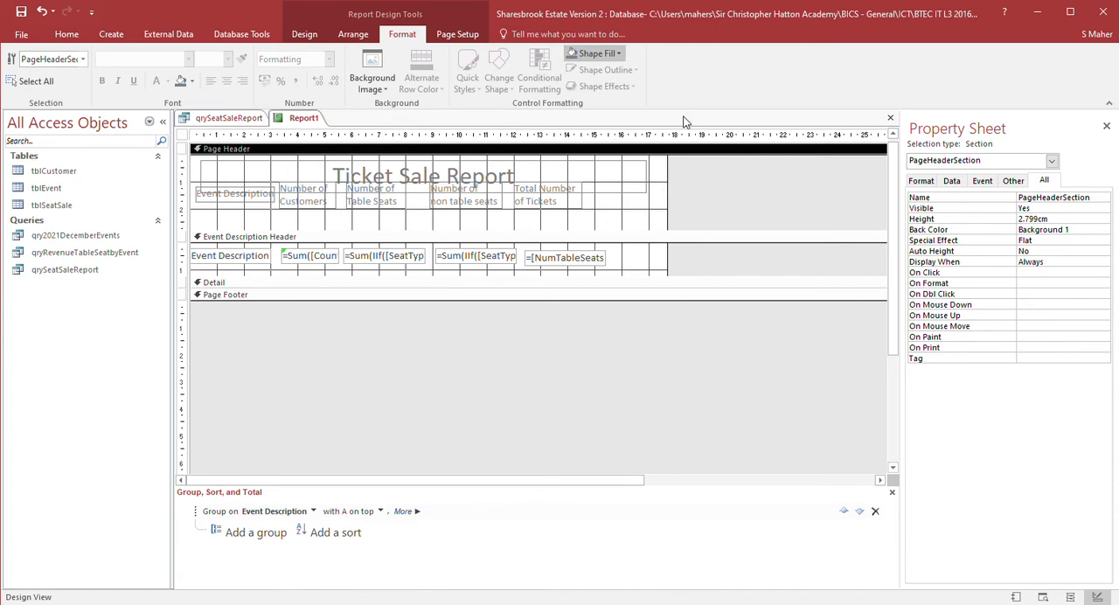
- Set the title label's outline and fill to dark green (Accent 6, Darker 25%)
click(645, 180)
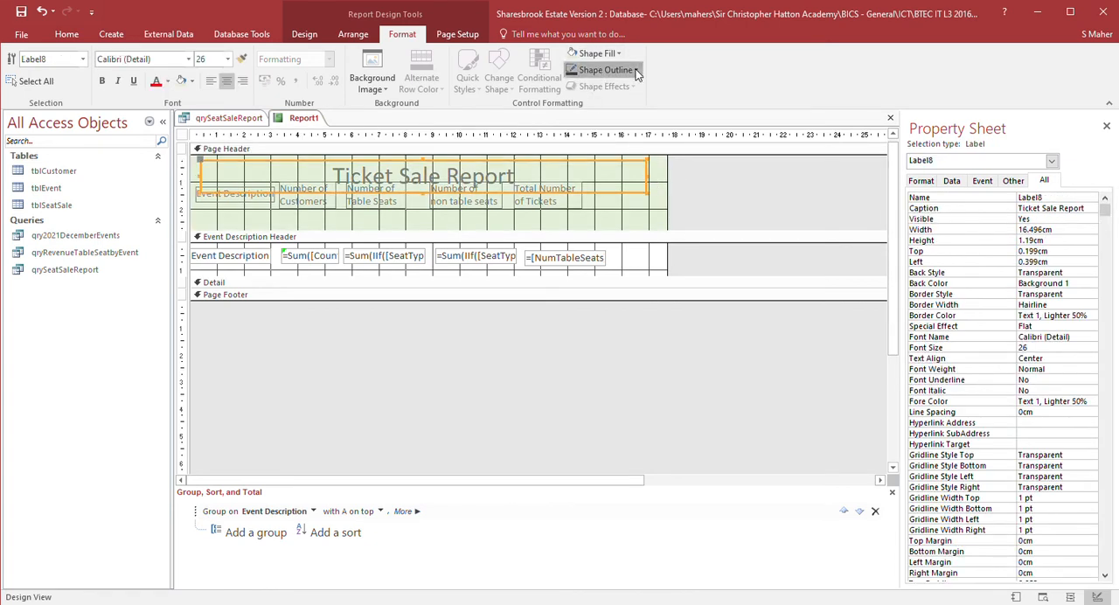
click(681, 159)
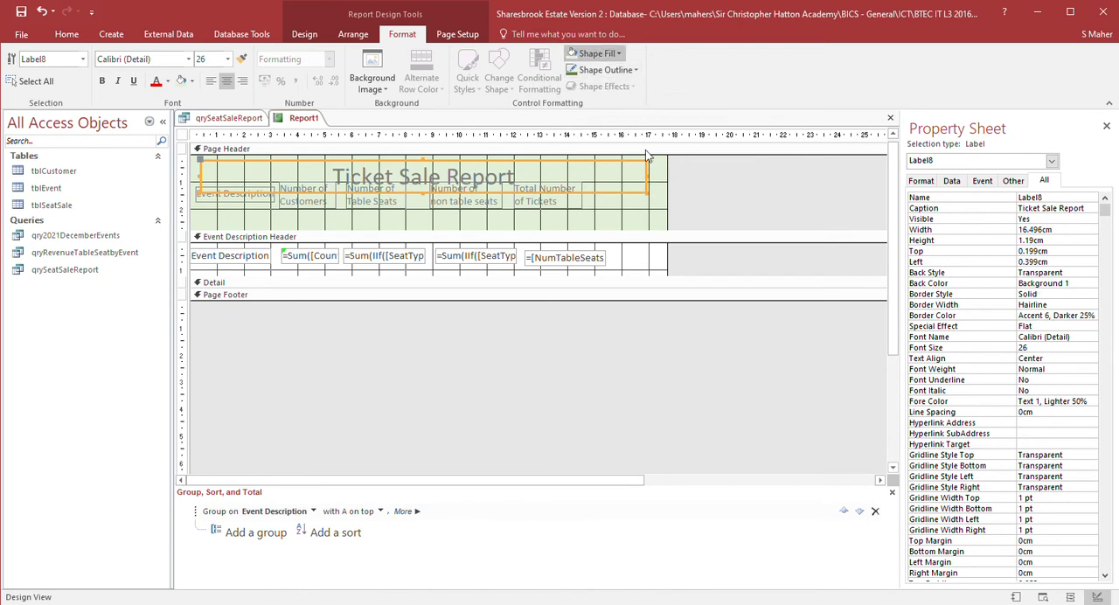
click(685, 150)
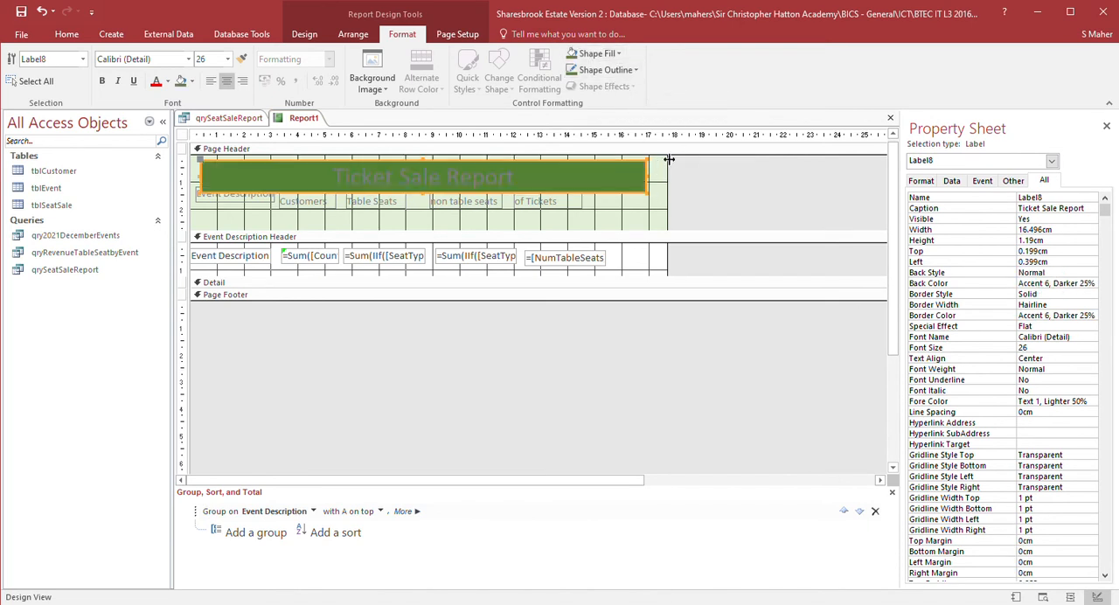
- Make the title text white and darken the title label's fill to Accent 6, Darker 50%
click(528, 181)
drag(528, 180, 272, 158)
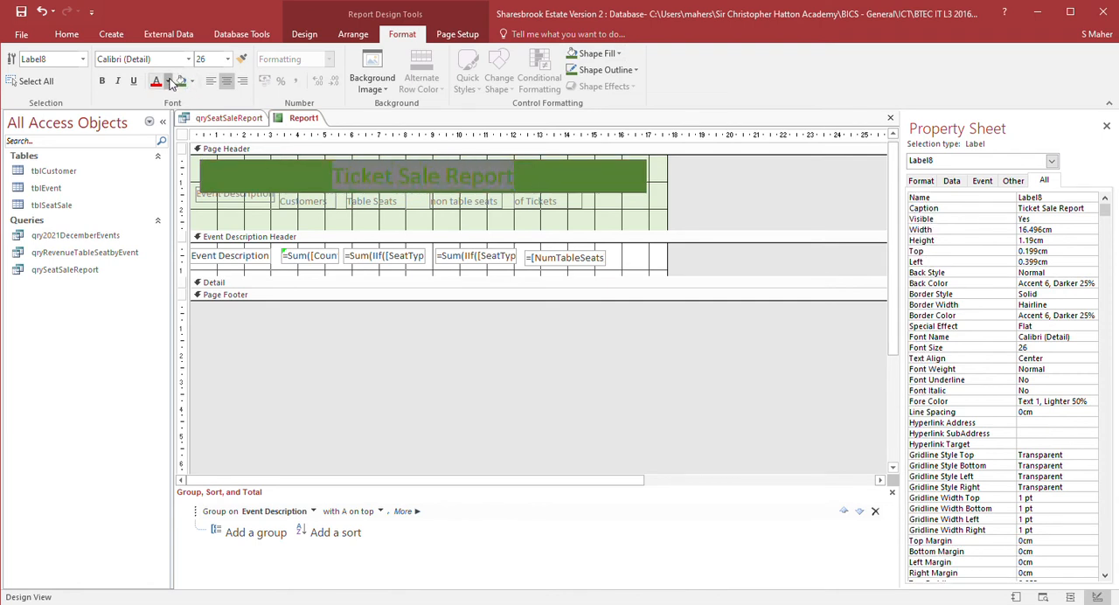
click(155, 134)
click(620, 54)
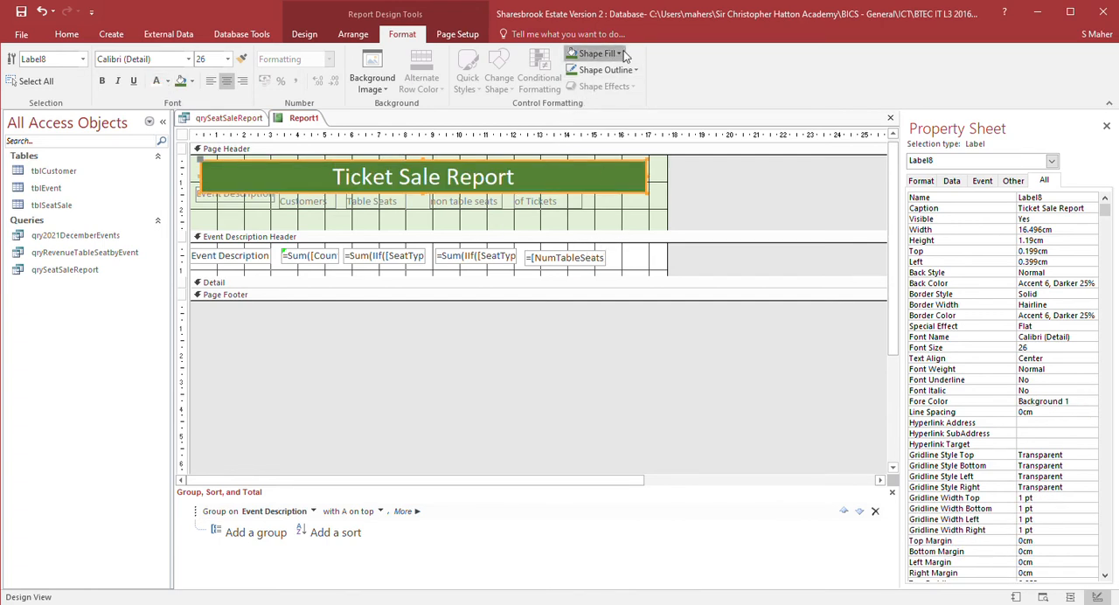
click(685, 161)
- Reposition the column heading labels lower beneath the title in the Page Header
click(247, 207)
click(246, 204)
drag(254, 208, 385, 225)
drag(461, 223, 445, 223)
mouse_move(520, 209)
mouse_down()
mouse_move(537, 224)
mouse_move(518, 224)
mouse_up()
click(571, 189)
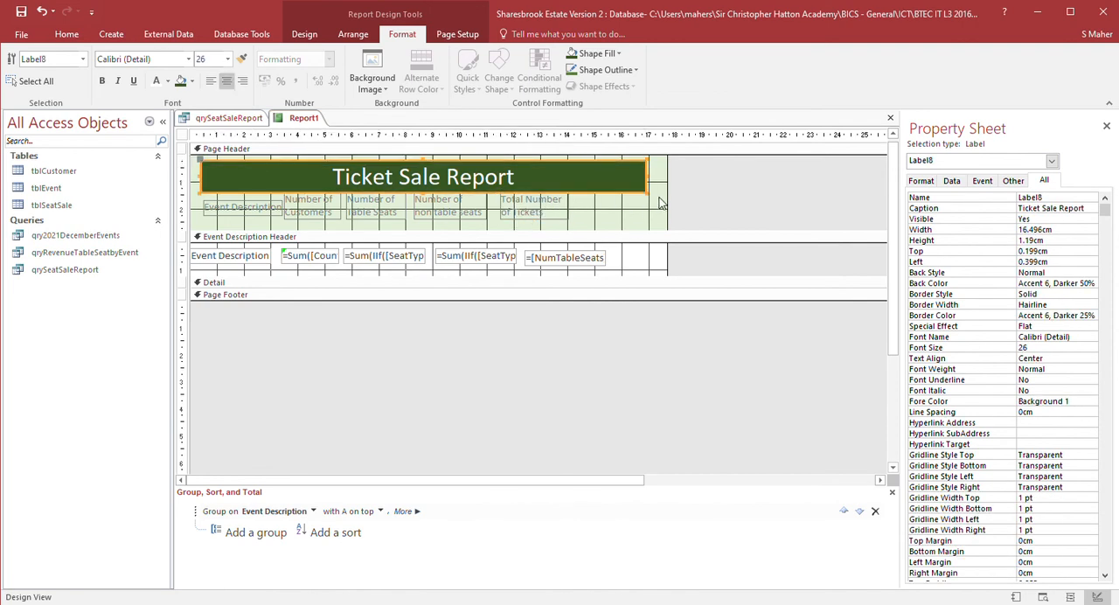
mouse_move(654, 187)
mouse_down()
mouse_move(579, 190)
mouse_move(651, 194)
mouse_up()
- Resize the Event Description text box to about 3.4 cm wide, previewing the result in Report View
click(251, 264)
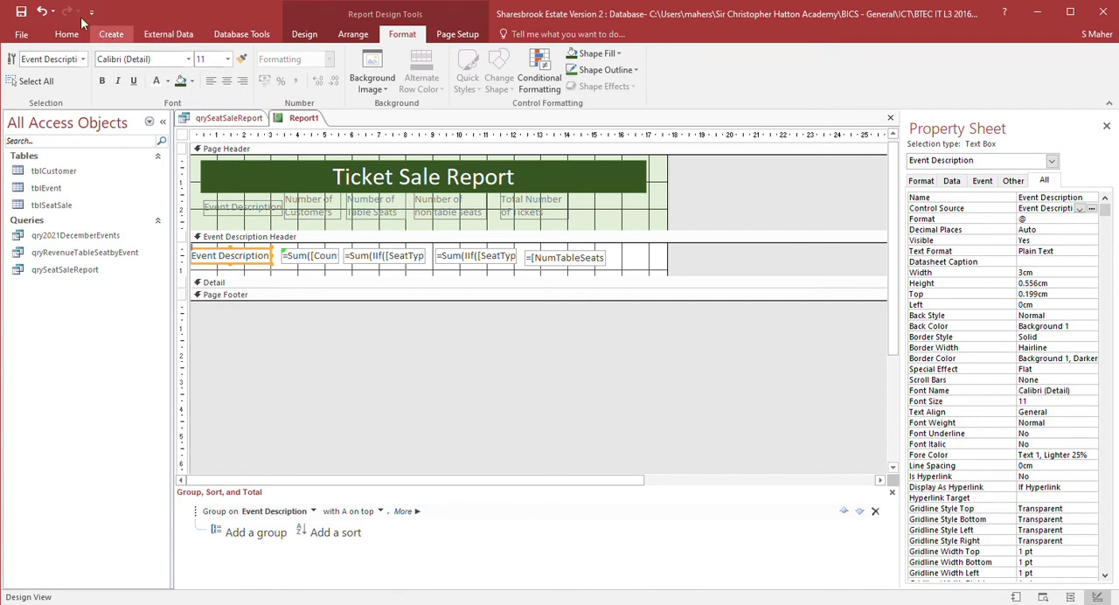
click(68, 33)
click(18, 68)
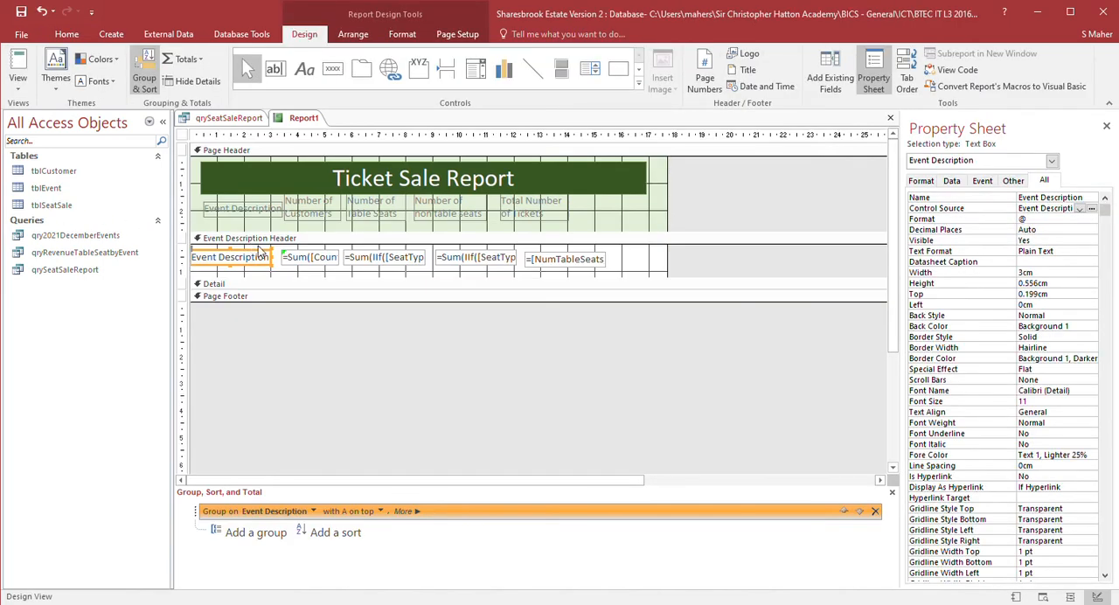
drag(280, 265, 324, 266)
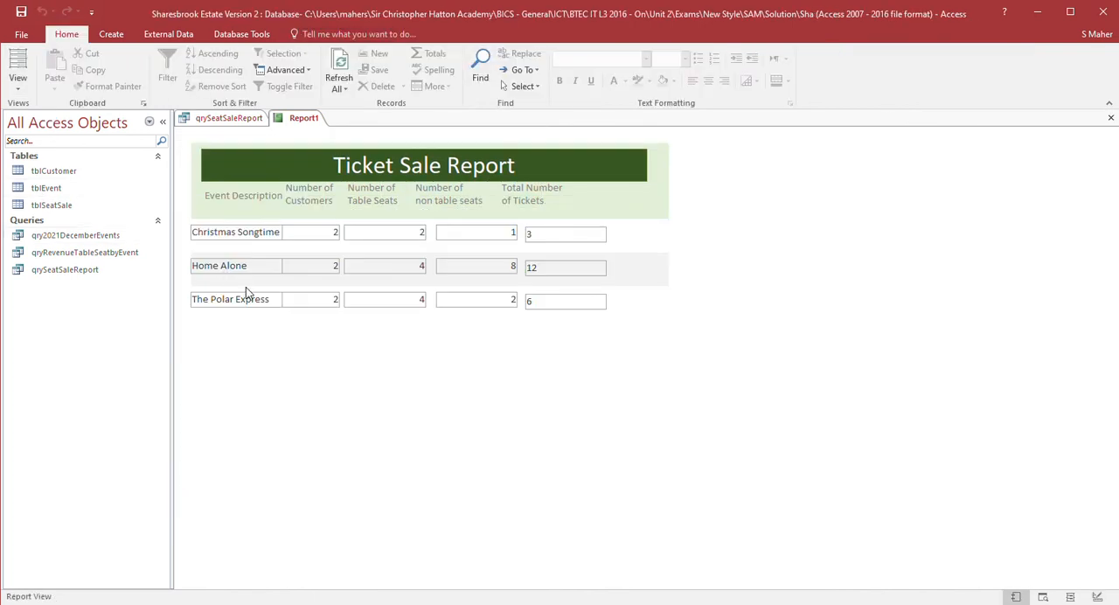
click(50, 200)
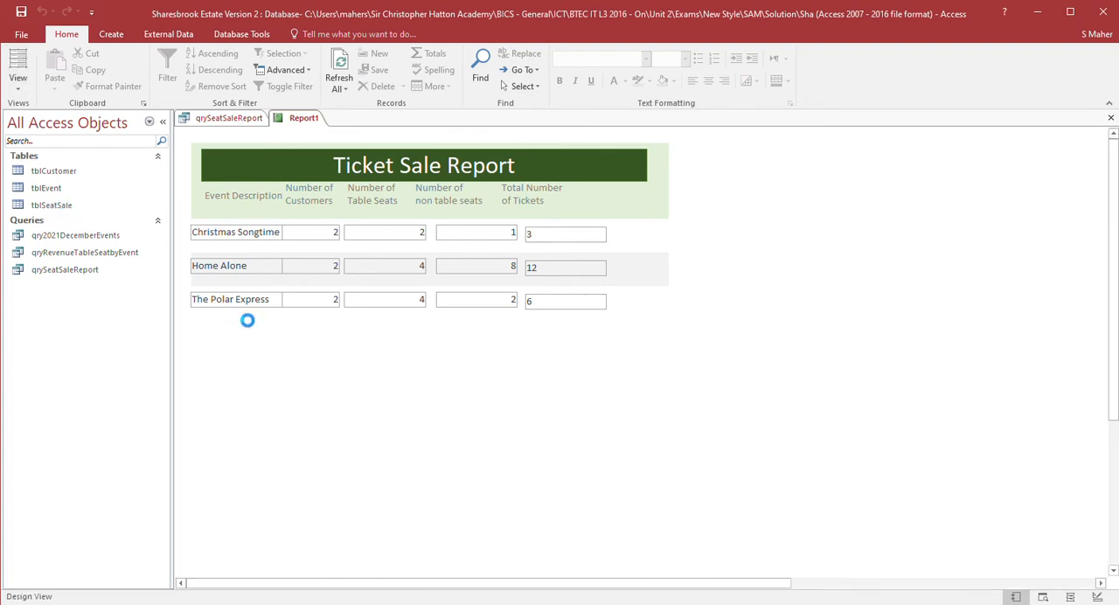
drag(331, 265, 293, 264)
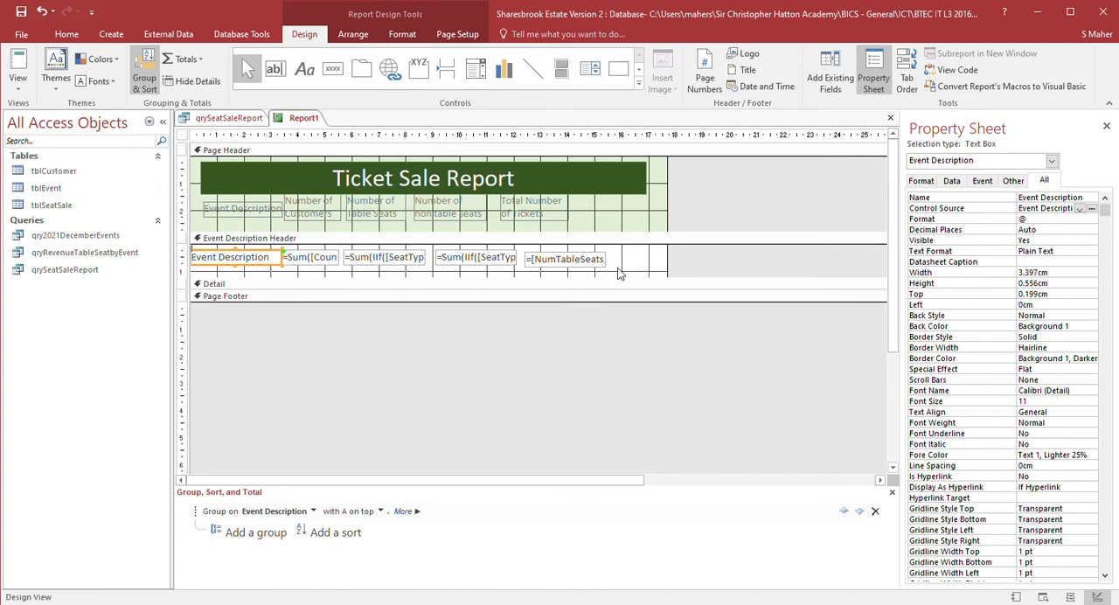
- Select the four calculated text boxes in the group header and nudge them to the right
drag(624, 254, 271, 274)
drag(629, 253, 317, 274)
key(Right)
key(Right)
key(Right)
key(Right)
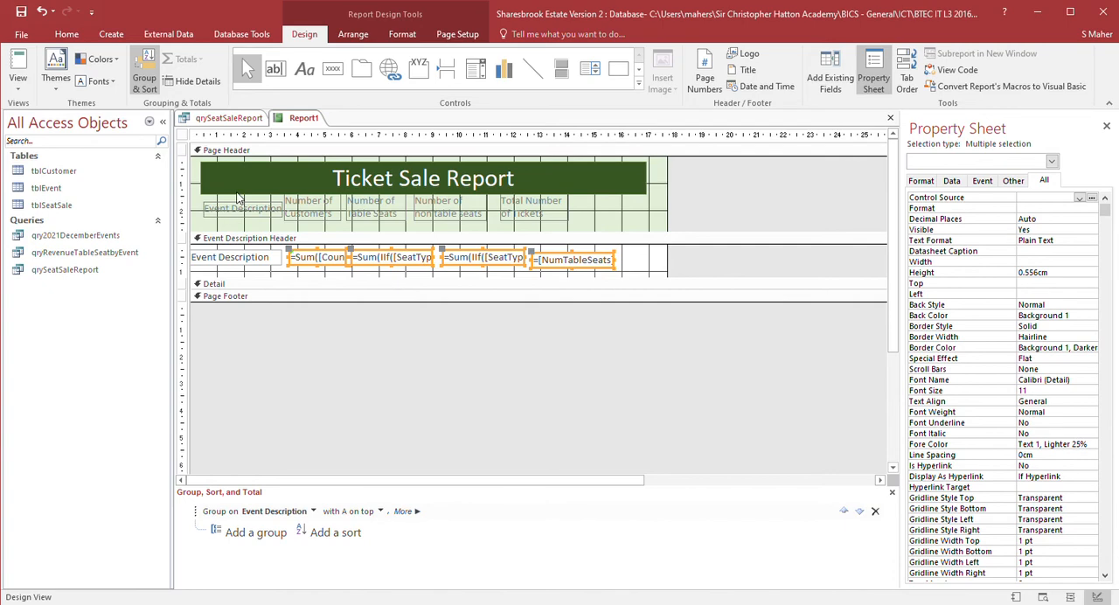
- Nudge the Number of Customers heading label down and right to sit over its column
click(320, 227)
click(323, 223)
key(Right)
key(Right)
key(Right)
key(Right)
key(Right)
key(Down)
key(Down)
key(Right)
- Nudge the Number of Table Seats heading label down and right to sit over its column
click(383, 223)
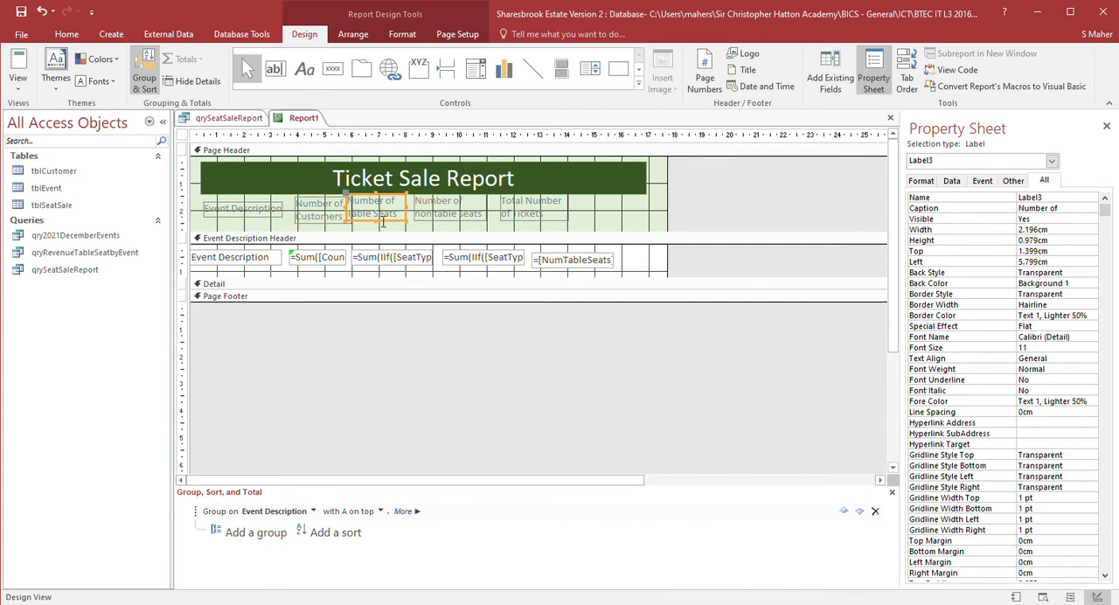
key(Down)
key(Down)
key(Right)
key(Right)
key(Right)
key(Right)
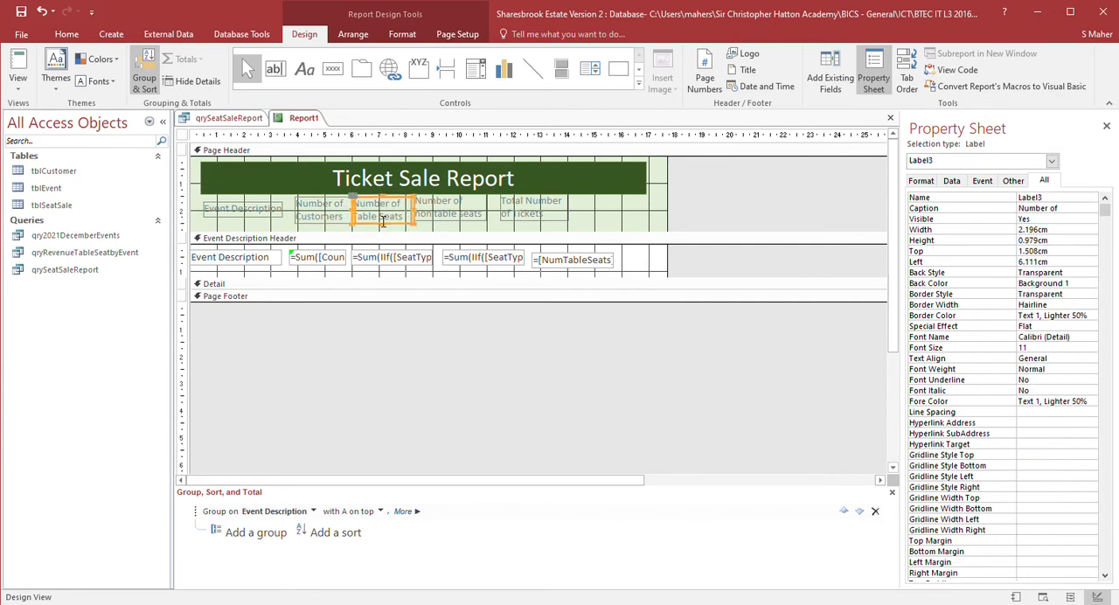
key(Left)
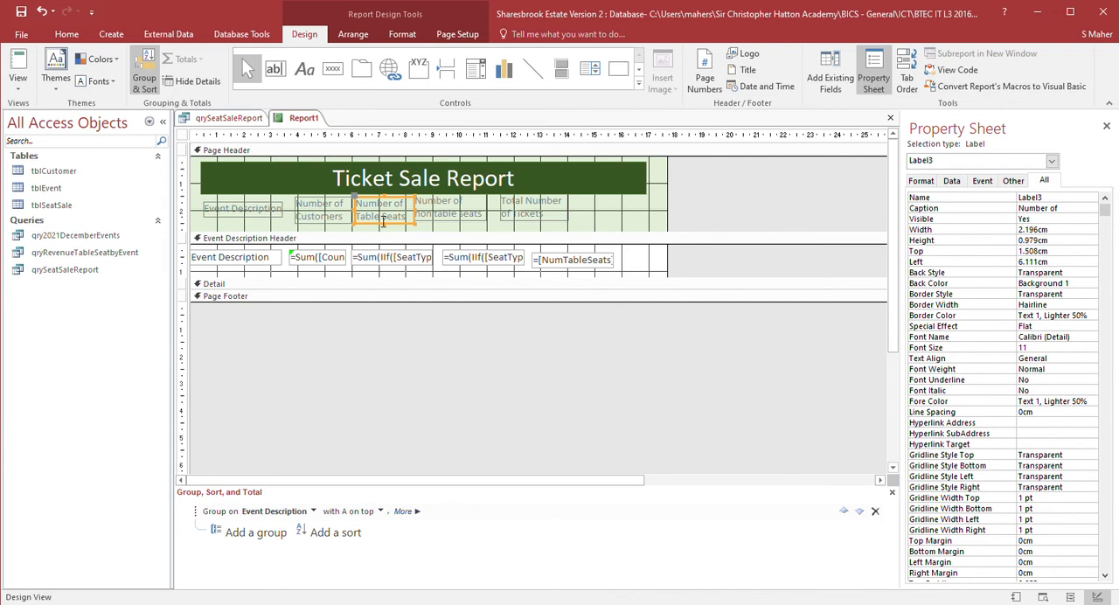
- Narrow the NumTableSeats text box slightly
click(468, 229)
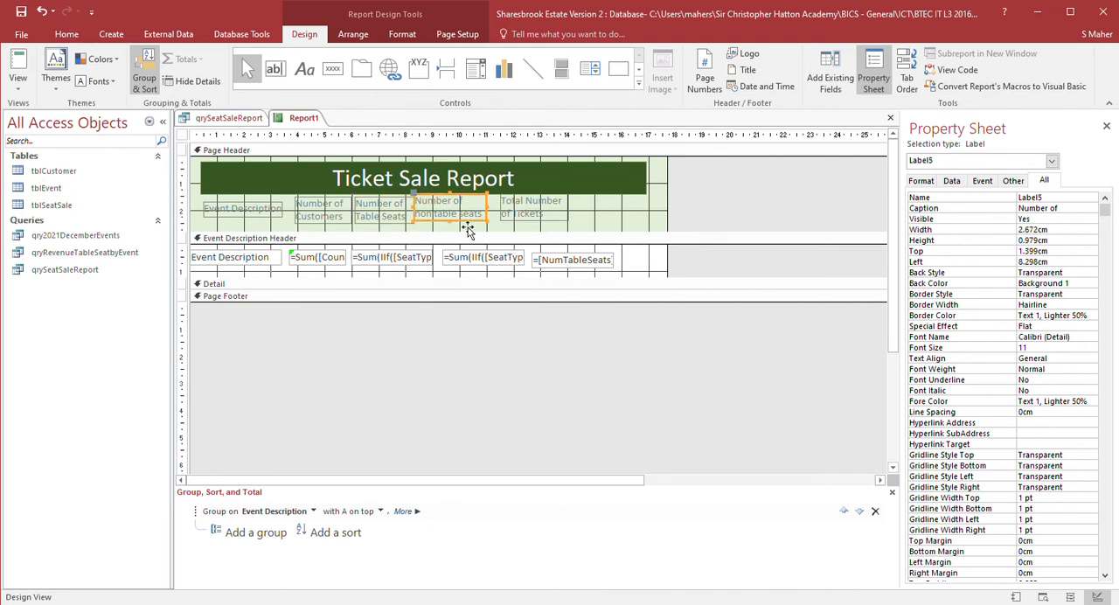
click(418, 260)
click(420, 261)
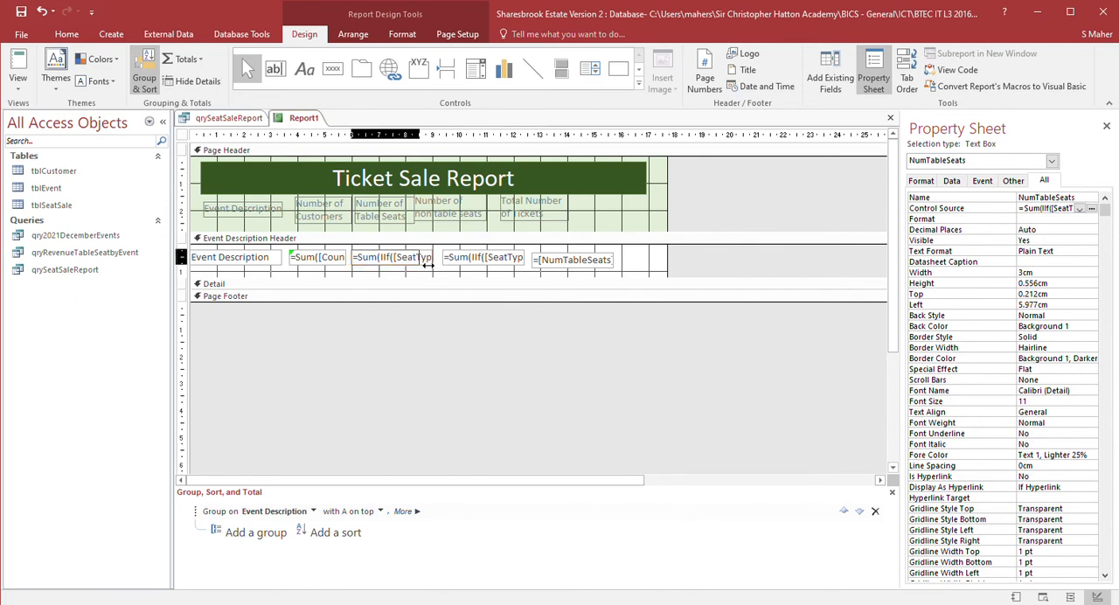
- Nudge the Number of non table seats heading label down and right over its column
click(461, 222)
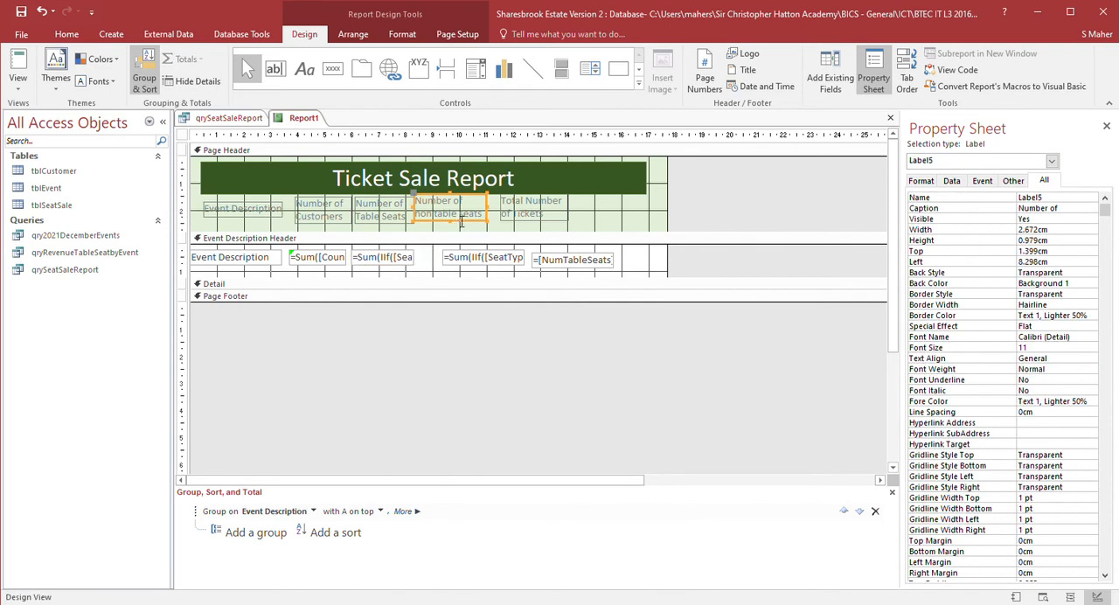
key(Down)
key(Right)
key(Right)
key(Right)
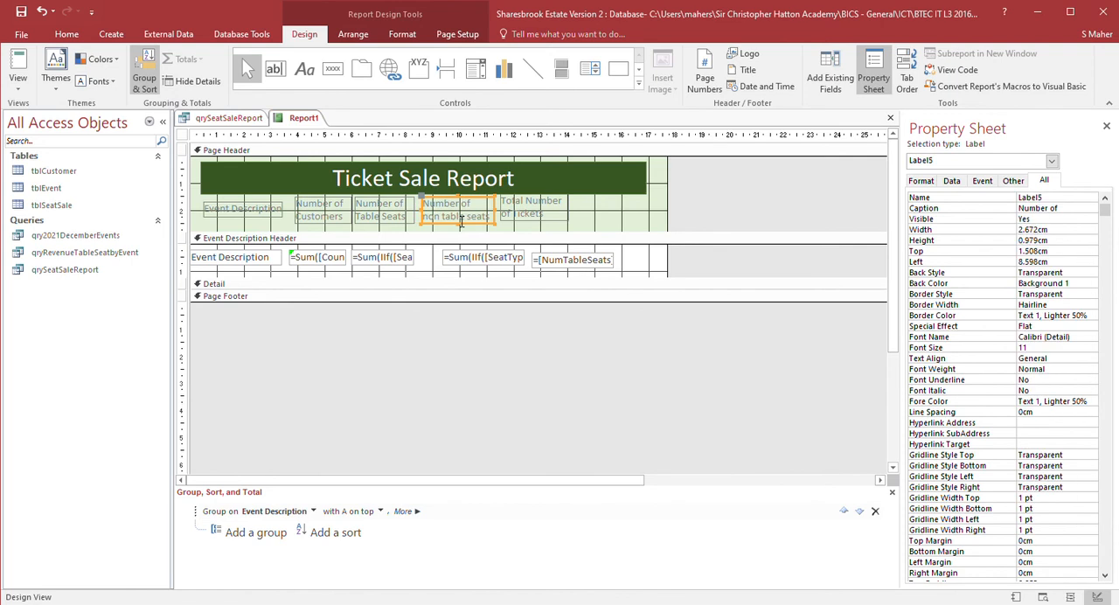
- Nudge the NumNonTableSeats text box left to line up under its heading
click(506, 273)
key(Left)
key(Left)
key(Left)
key(Left)
key(Left)
key(Left)
key(Left)
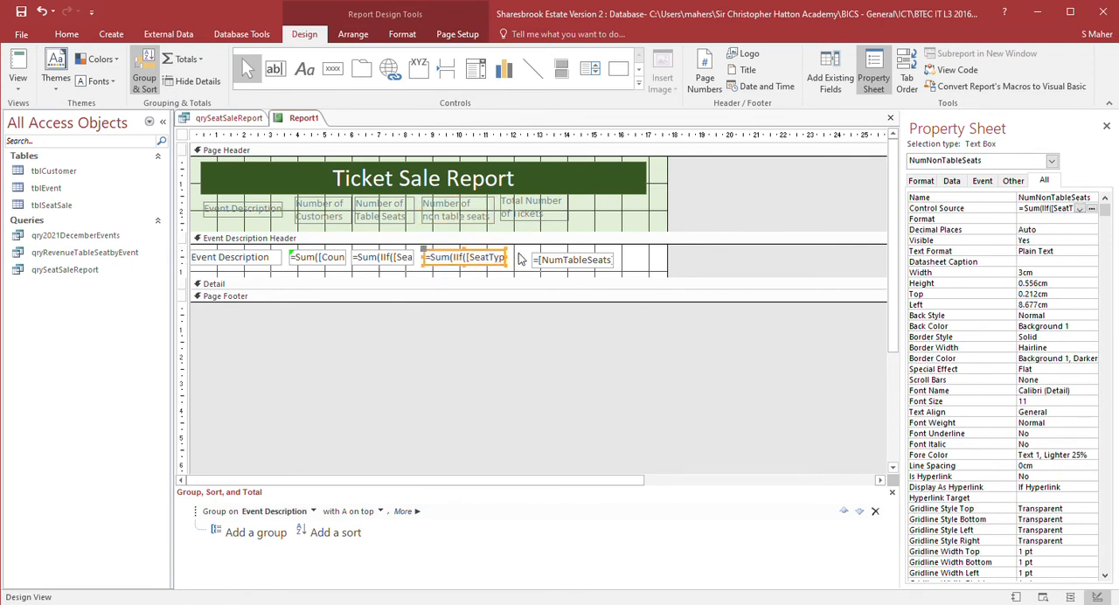
- Nudge the Total Number of Tickets heading label down and slightly left
drag(516, 269, 505, 266)
click(518, 221)
key(Down)
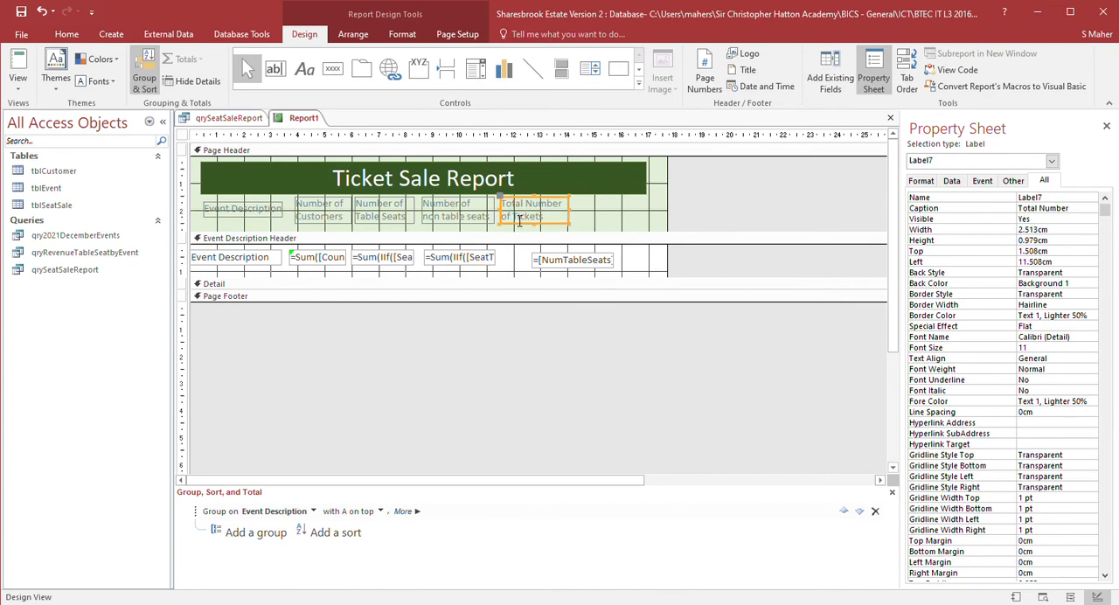
key(Left)
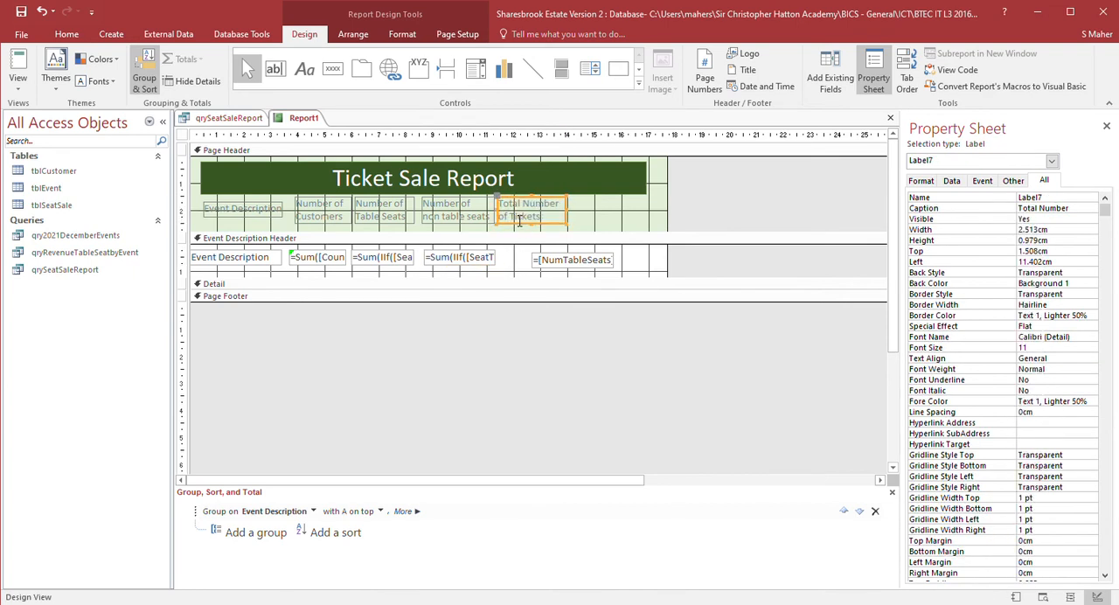
- Nudge the Number of non table seats and Total Number of Tickets heading labels further left
click(446, 209)
key(Left)
click(527, 226)
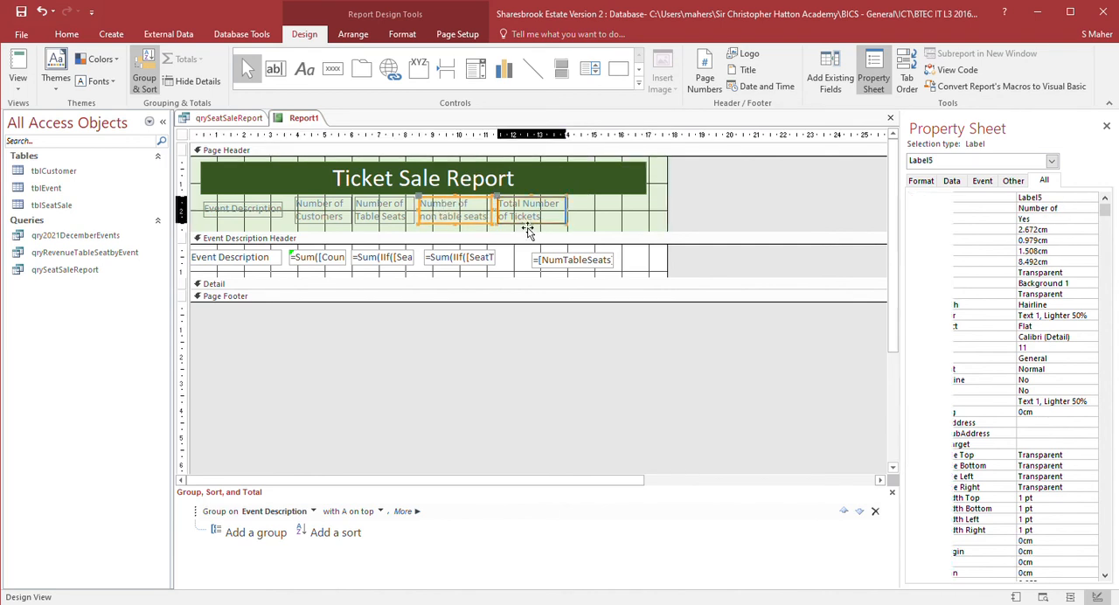
key(Left)
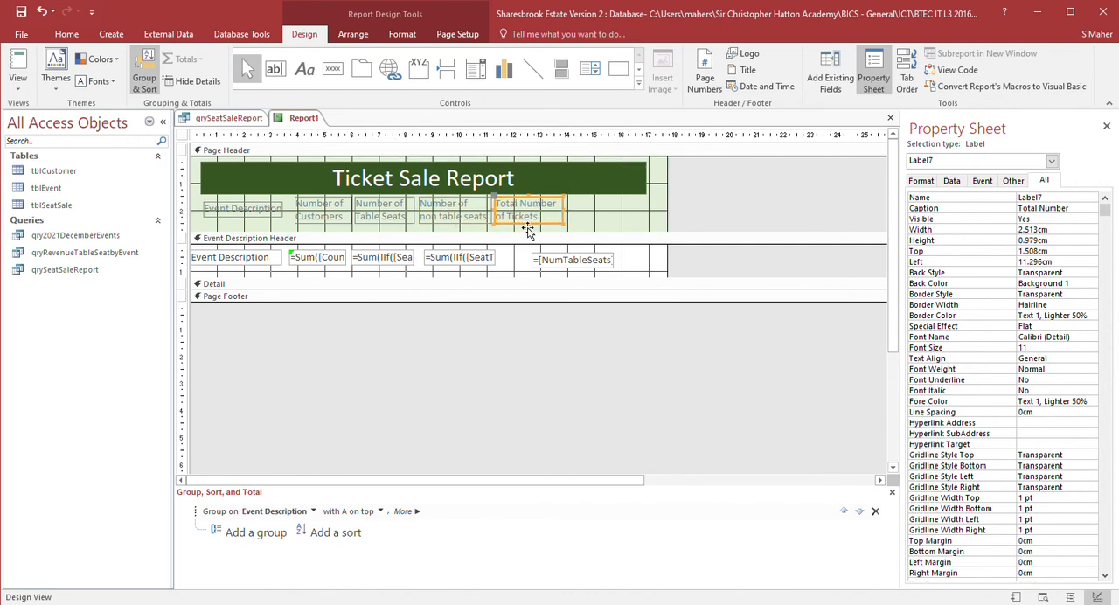
- Nudge the NumAllSeats text box left to sit under the Total Number of Tickets heading
click(561, 263)
key(Left)
key(Left)
key(Left)
key(Left)
key(Left)
key(Left)
key(Left)
key(Left)
key(Left)
key(Left)
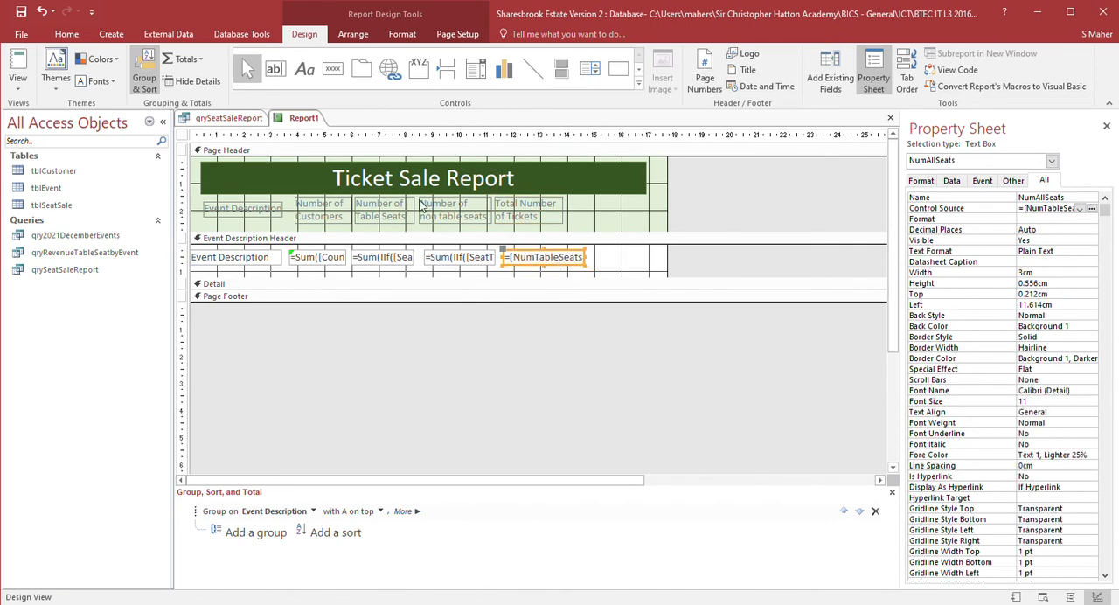
- Centre-align all five column heading labels and colour their text Accent 6, Darker 50%
click(231, 208)
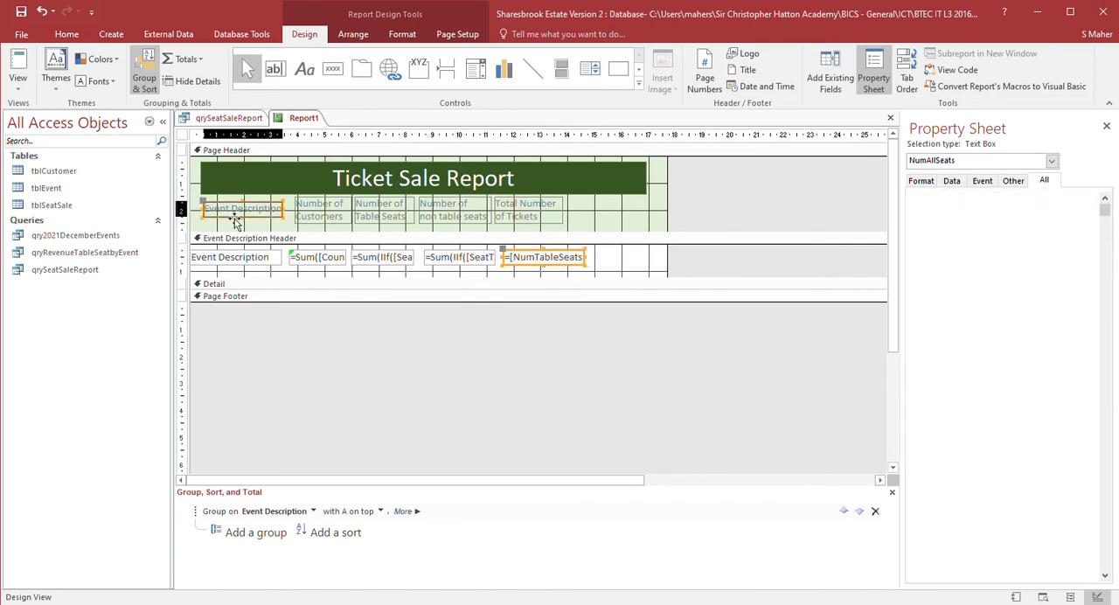
shift+click(320, 214)
shift+click(389, 219)
shift+click(442, 219)
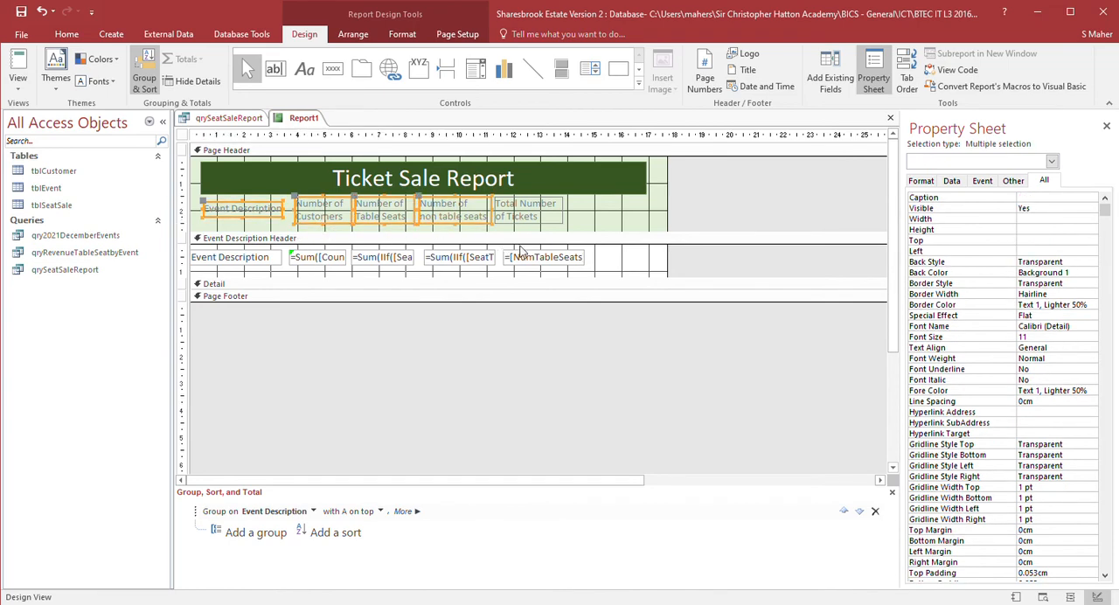
shift+click(516, 224)
click(396, 37)
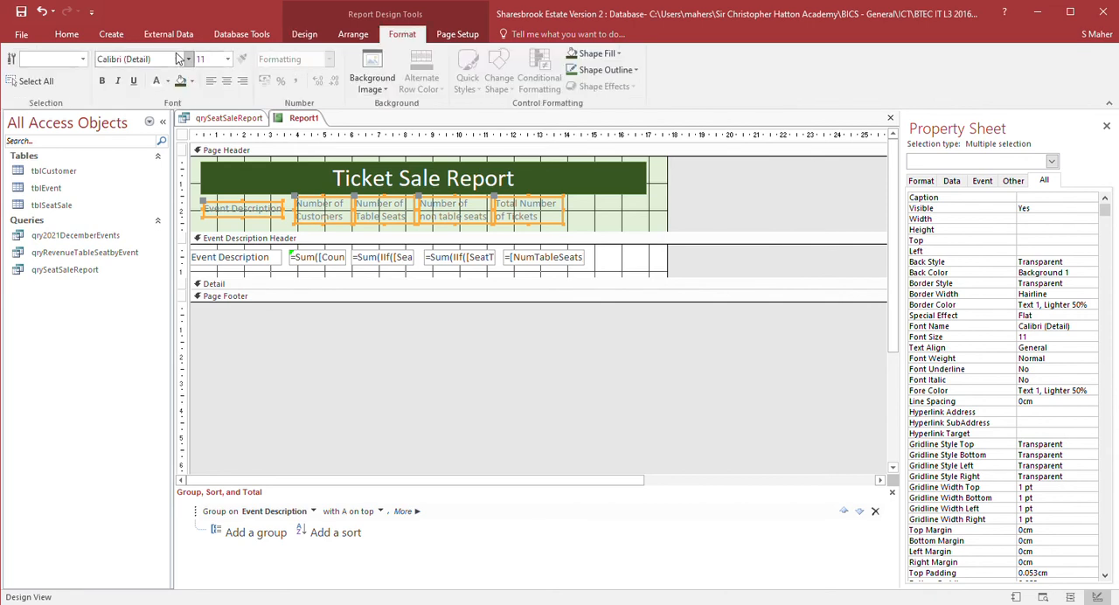
click(227, 80)
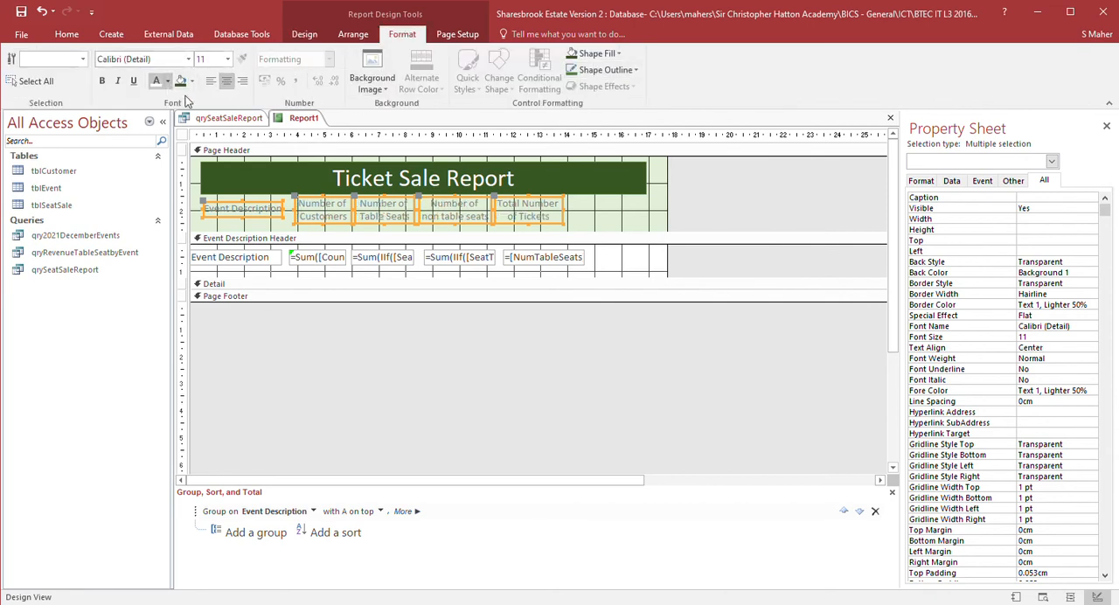
click(585, 371)
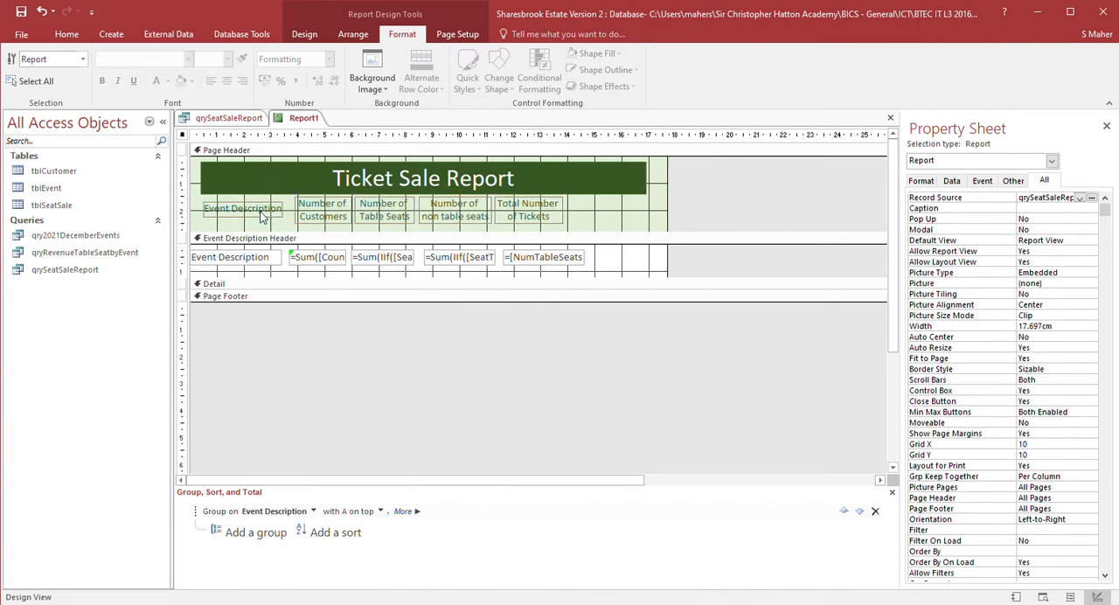
- Inspect the heading labels' formatting by selecting them in turn
click(260, 211)
shift+click(337, 223)
shift+click(385, 224)
shift+click(437, 224)
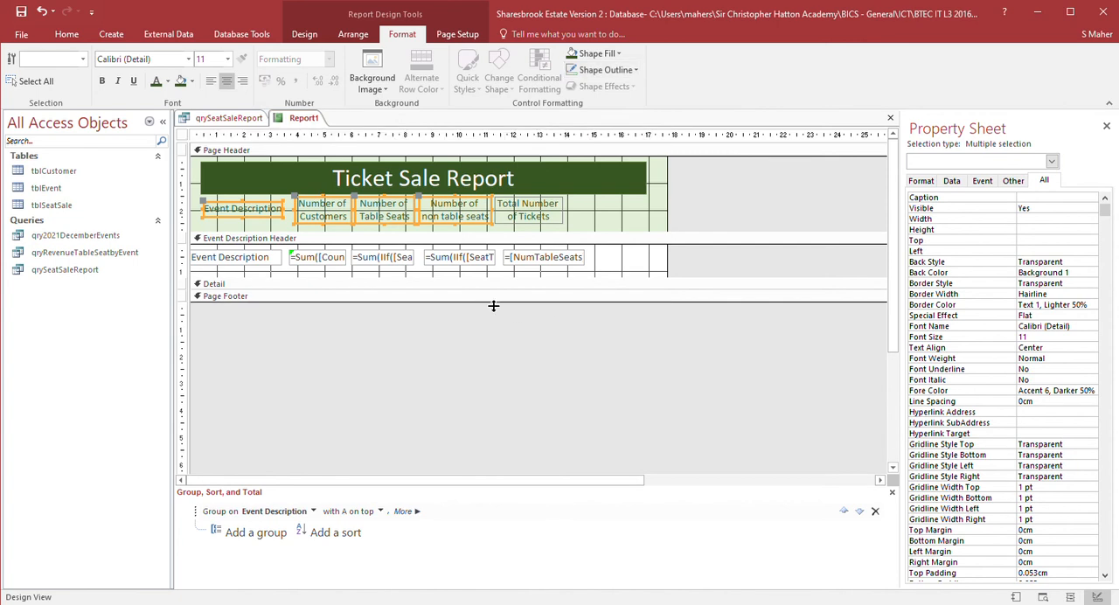
click(529, 223)
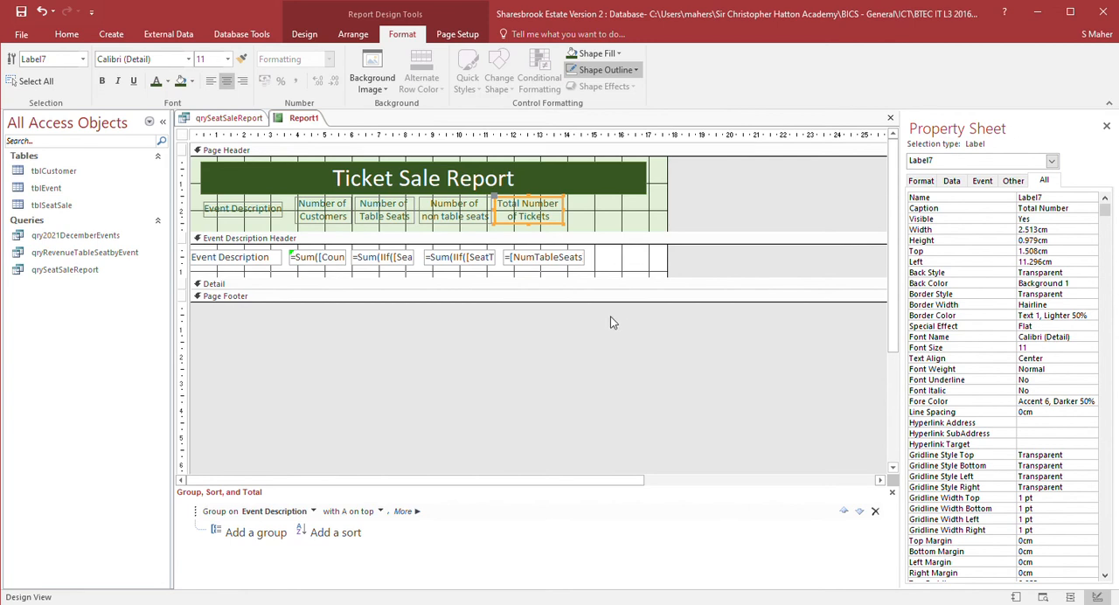
click(541, 326)
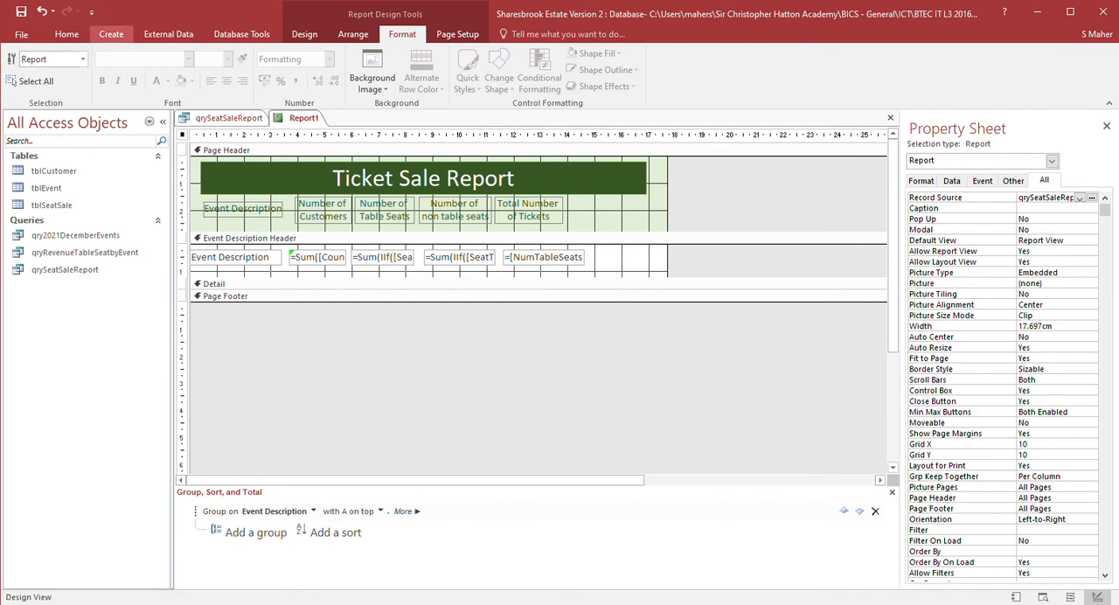
- Preview the report in Report View
click(66, 35)
click(19, 65)
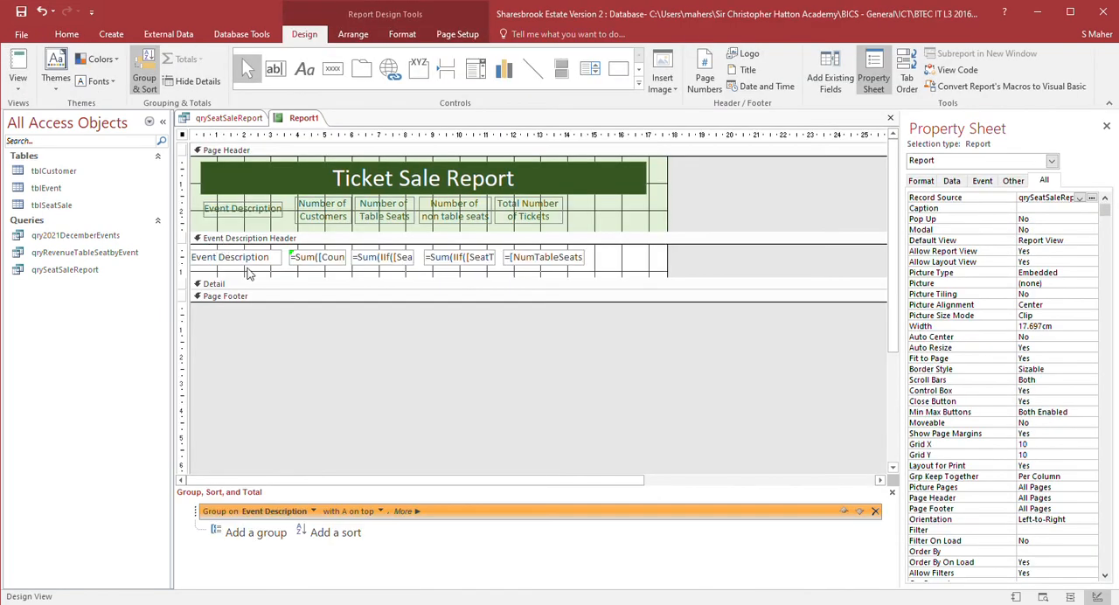
- Nudge the Event Description text box right in the group header
click(248, 265)
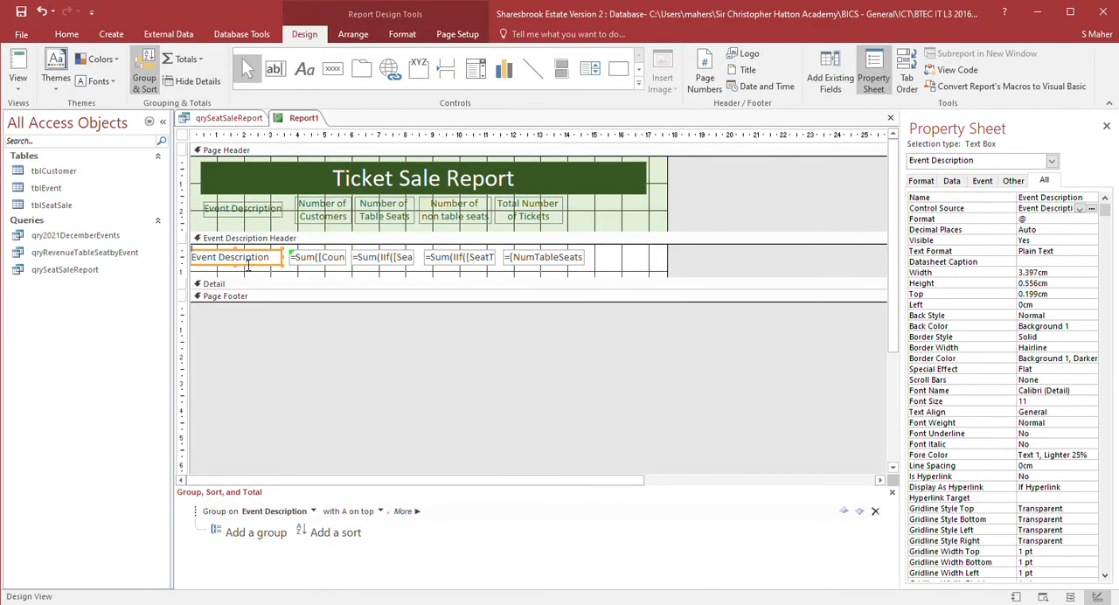
key(Right)
key(Right)
key(Right)
key(Right)
key(Right)
key(Right)
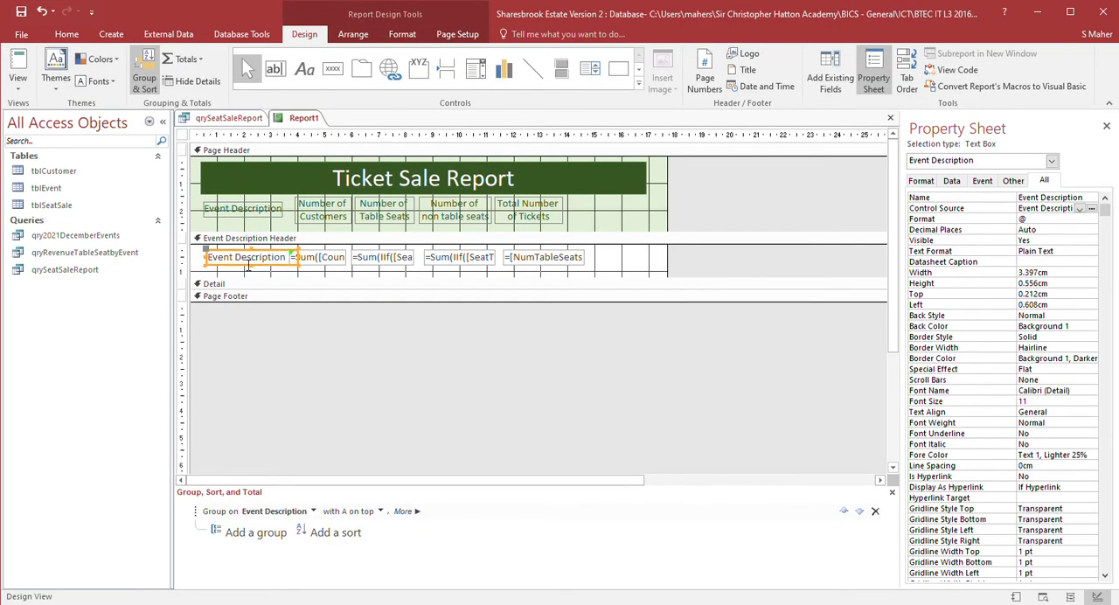
- Move the customer count text box right
drag(313, 263, 322, 265)
key(Right)
key(Right)
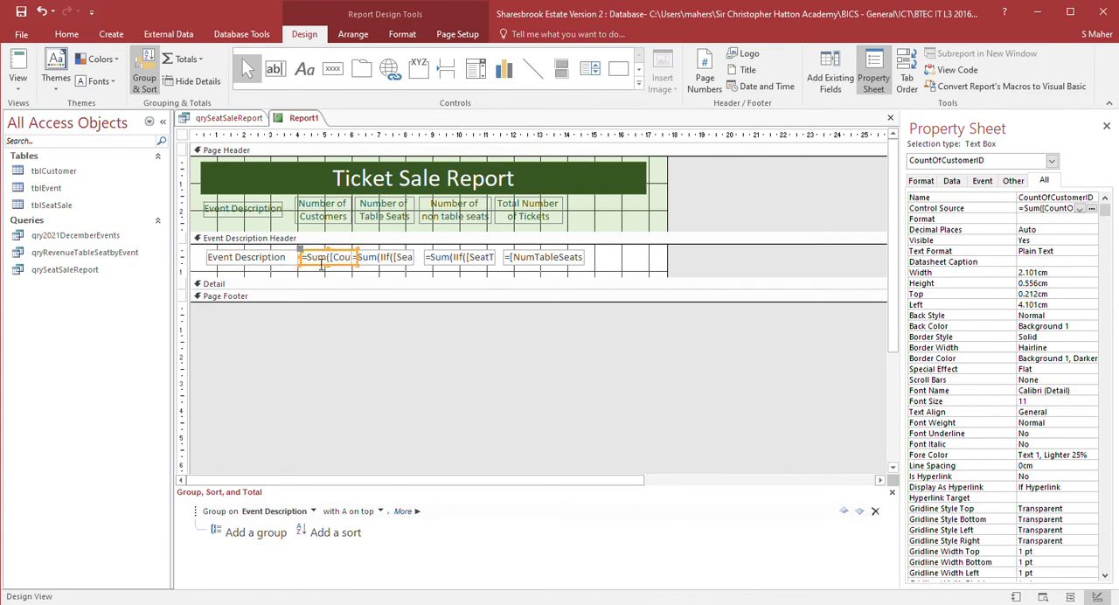
- Nudge the four numeric column heading labels right together
drag(596, 197, 294, 230)
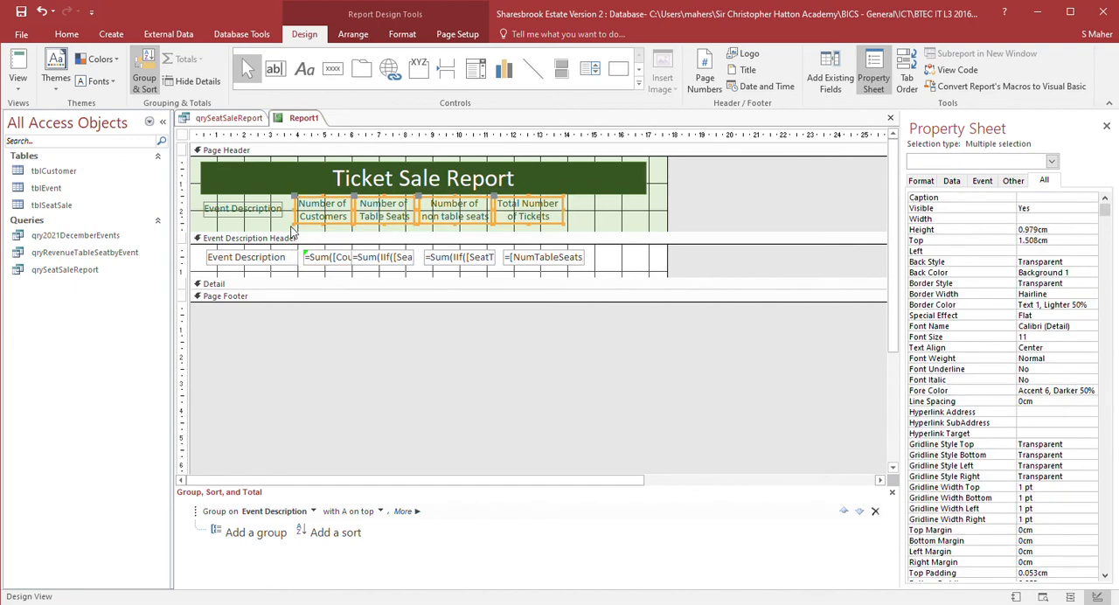
key(Right)
key(Right)
key(Right)
key(Right)
key(Right)
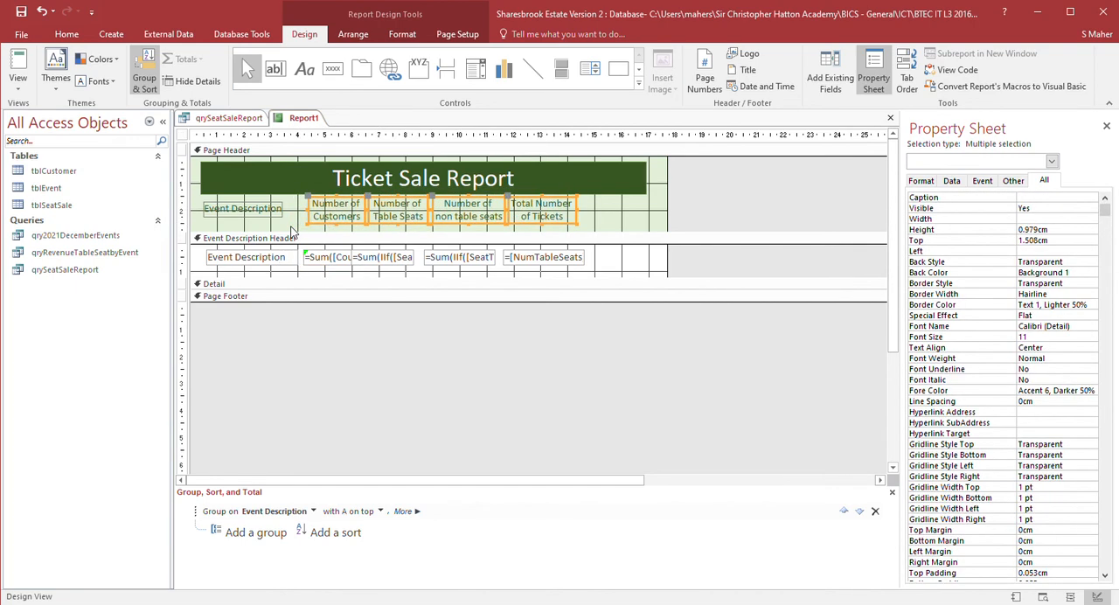
- Widen the Event Description heading label to about 3.5 cm
click(266, 212)
click(286, 212)
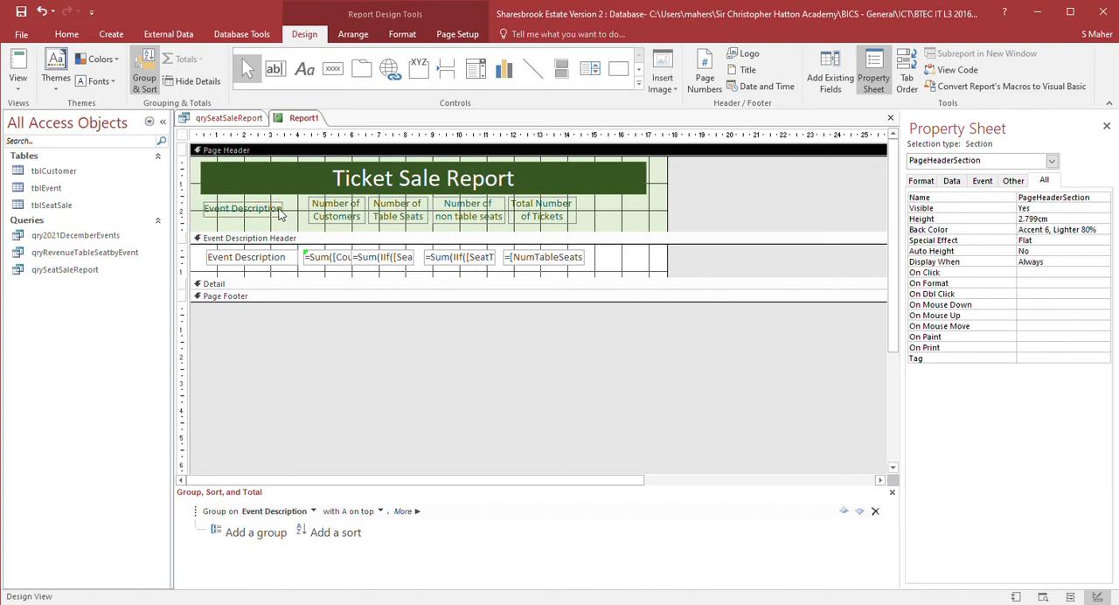
click(278, 212)
drag(292, 220, 309, 226)
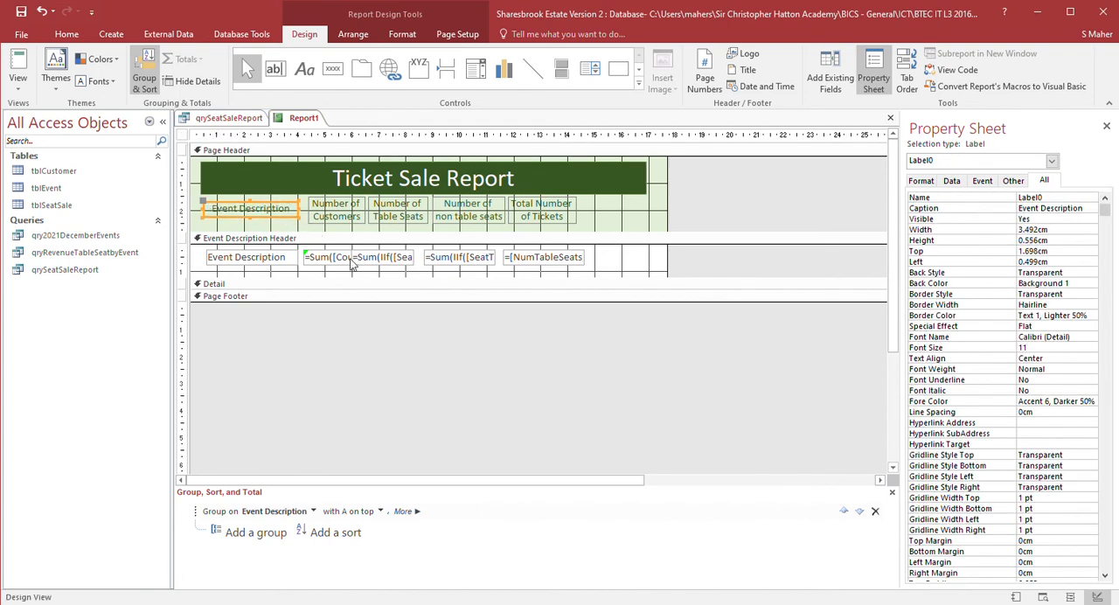
- Move the customer count and NumTableSeats text boxes right under their headings
click(352, 265)
drag(350, 262, 378, 260)
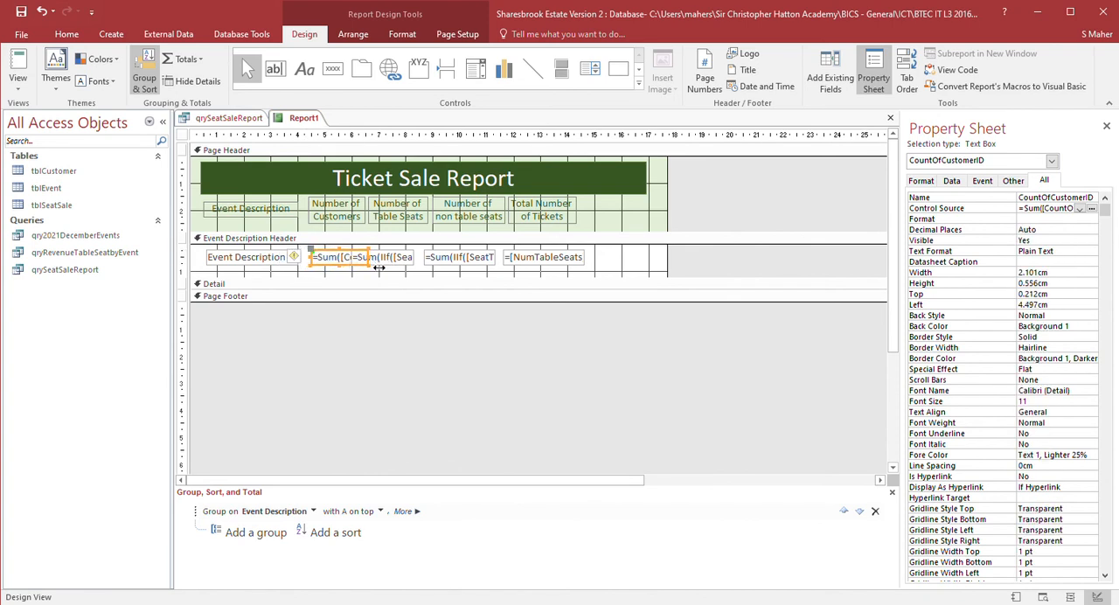
click(382, 264)
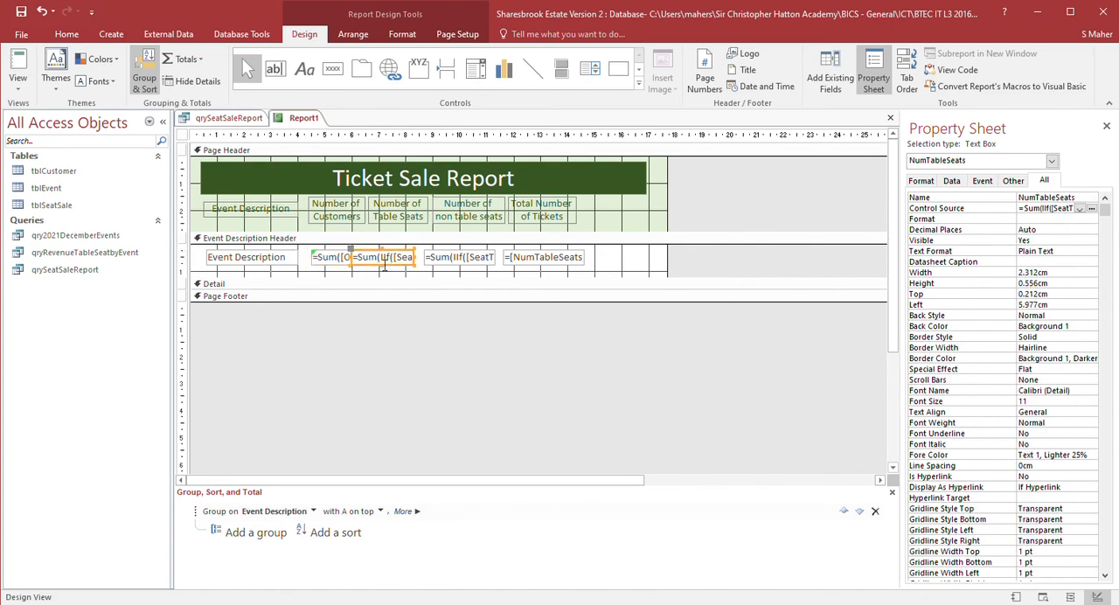
key(Right)
key(Right)
key(Right)
key(Right)
key(Right)
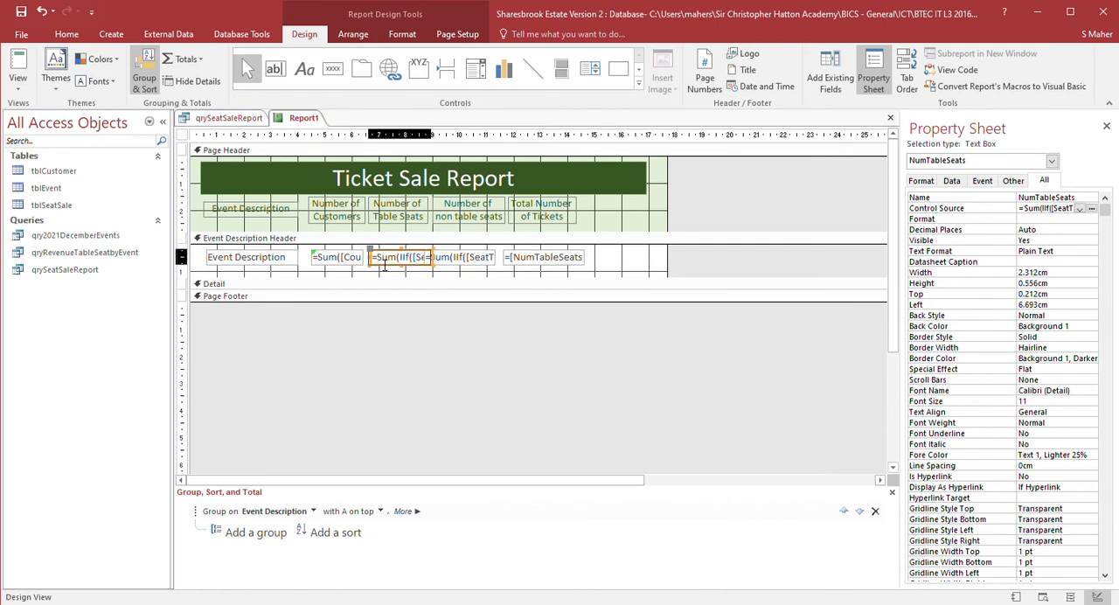
- Nudge the NumAllSeats text box right and narrow it to about 2.6 cm
click(435, 265)
click(446, 262)
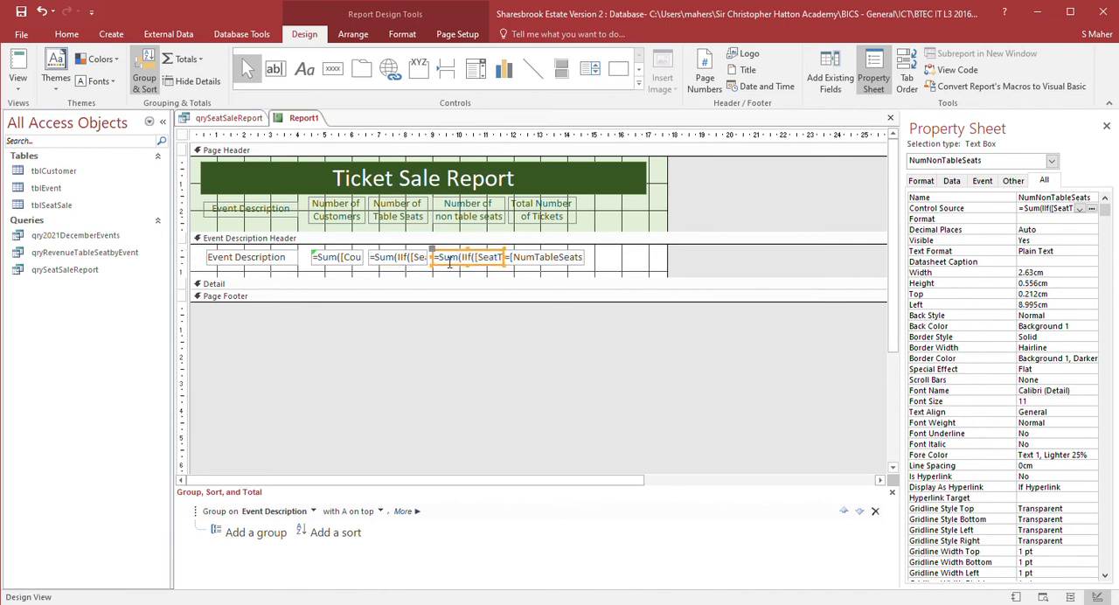
click(514, 266)
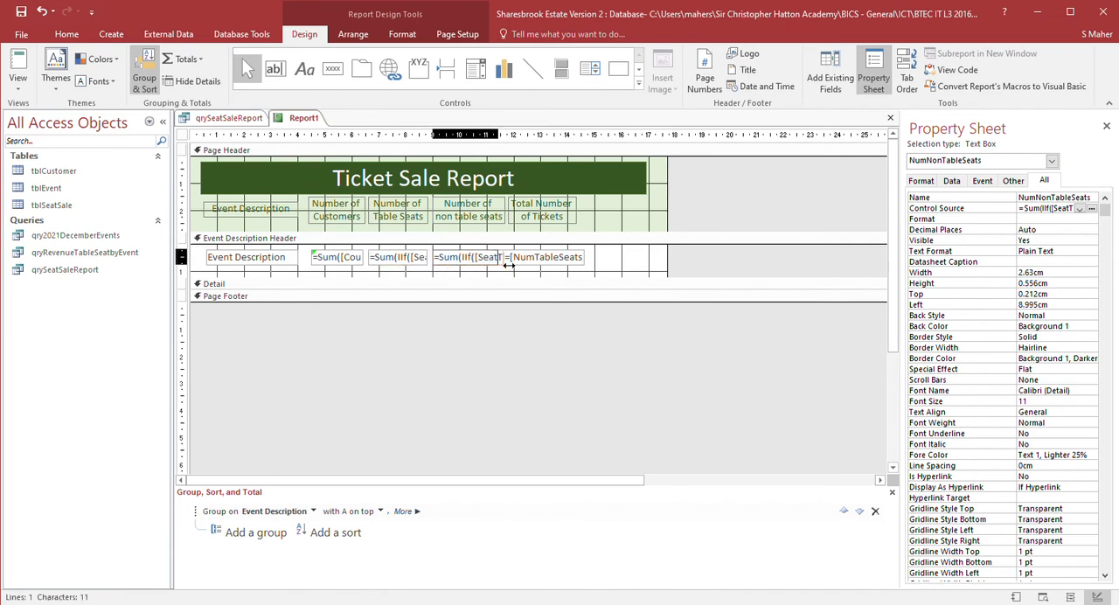
click(527, 269)
key(Right)
key(Right)
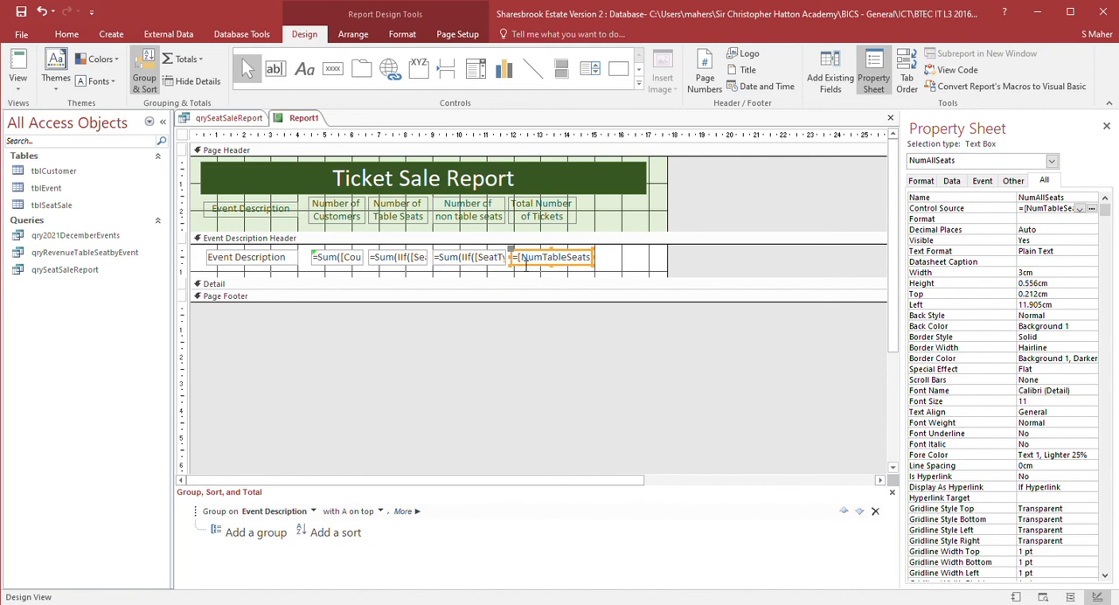
click(592, 269)
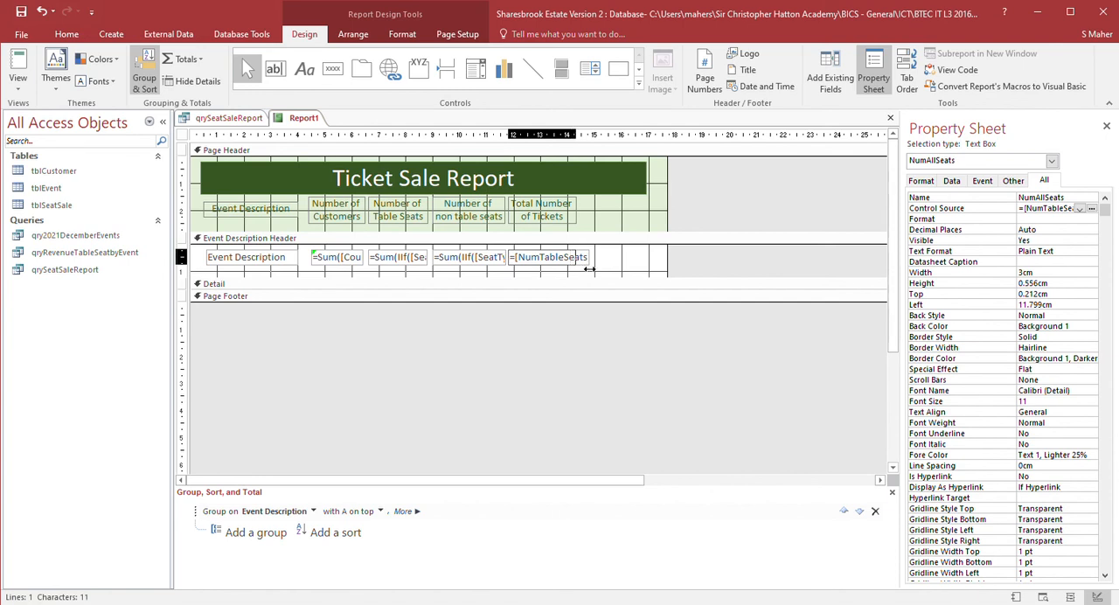
drag(591, 269, 581, 270)
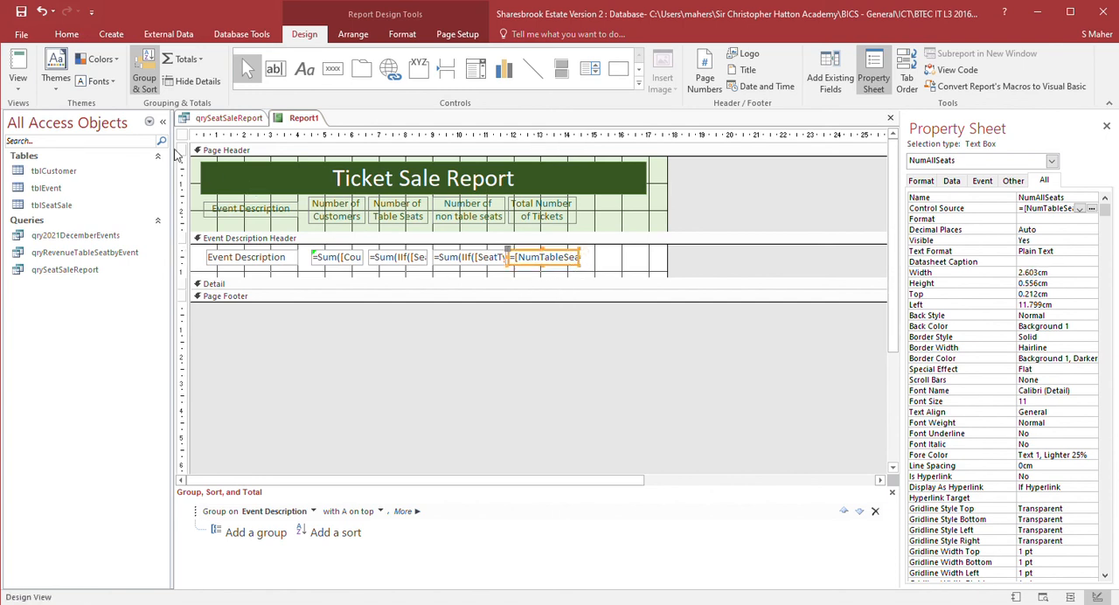
- Centre-align the five group header text boxes, colour their text Accent 6, Darker 25% and make borders transparent
shift+click(236, 265)
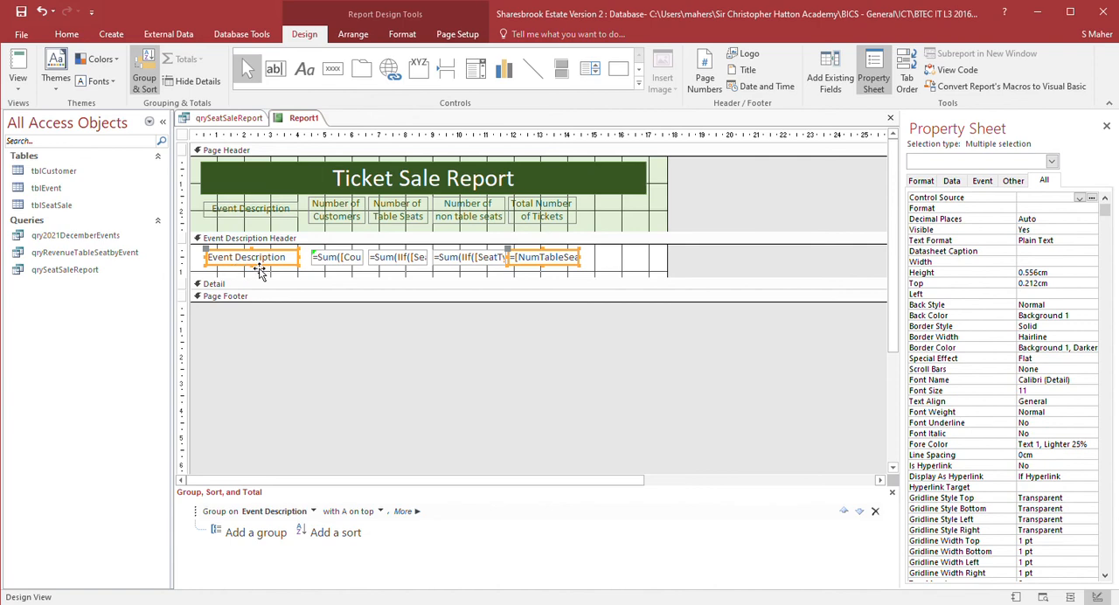
shift+click(341, 263)
shift+click(401, 263)
shift+click(469, 263)
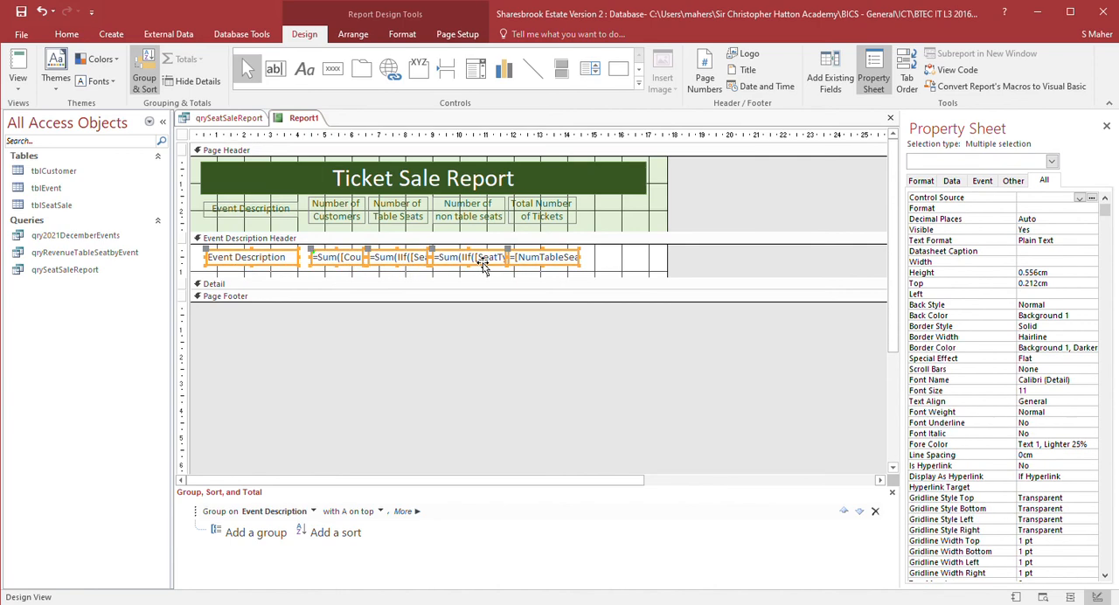
click(404, 35)
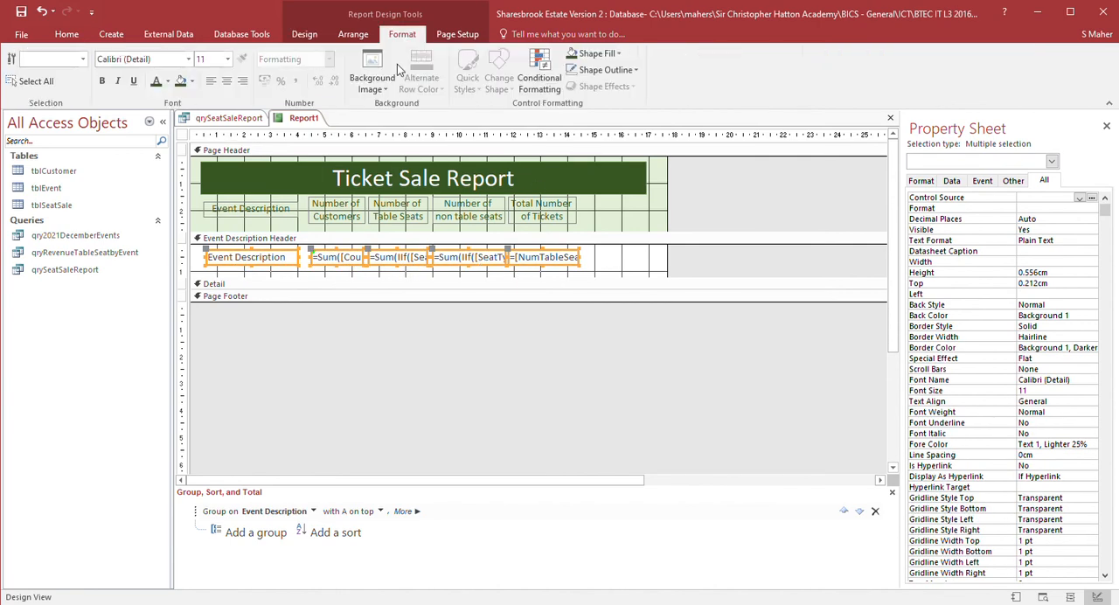
click(226, 81)
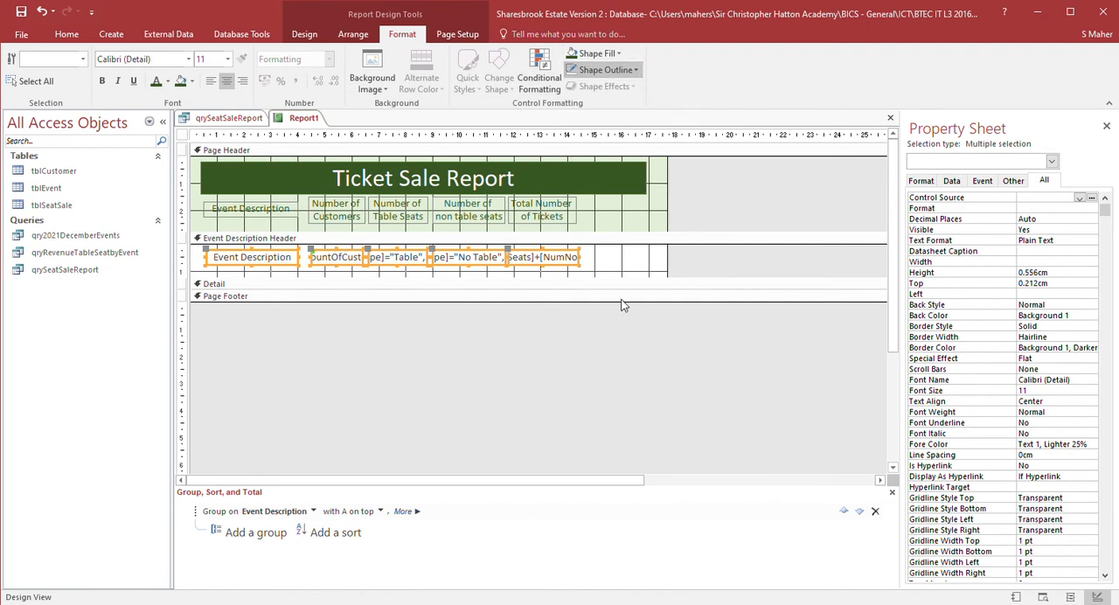
click(262, 172)
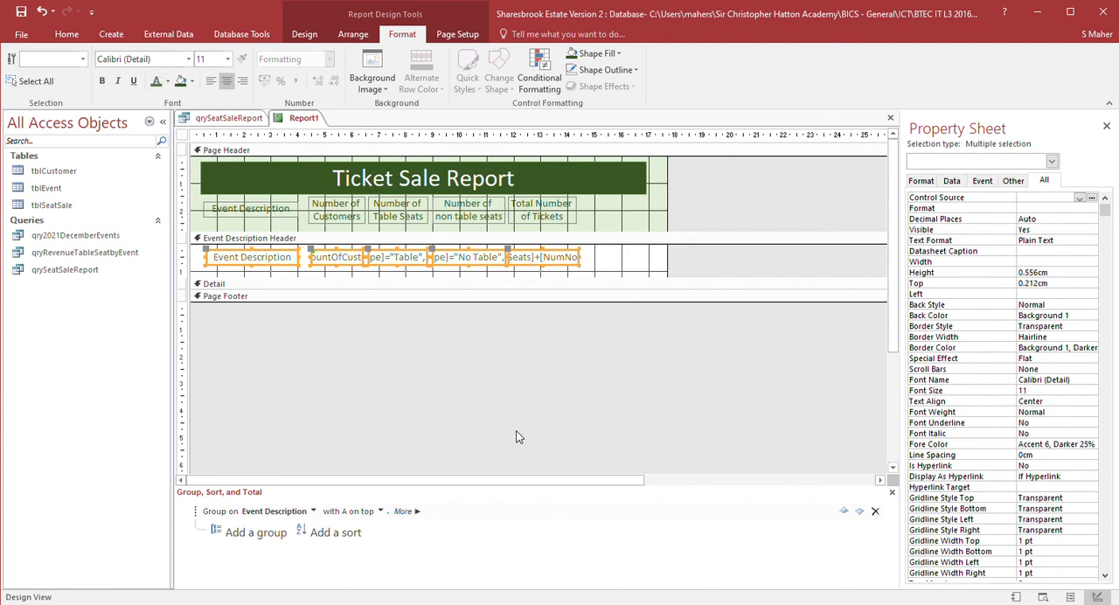
- Give the Event Description group header section an Accent 6, Lighter 60% background colour
click(639, 267)
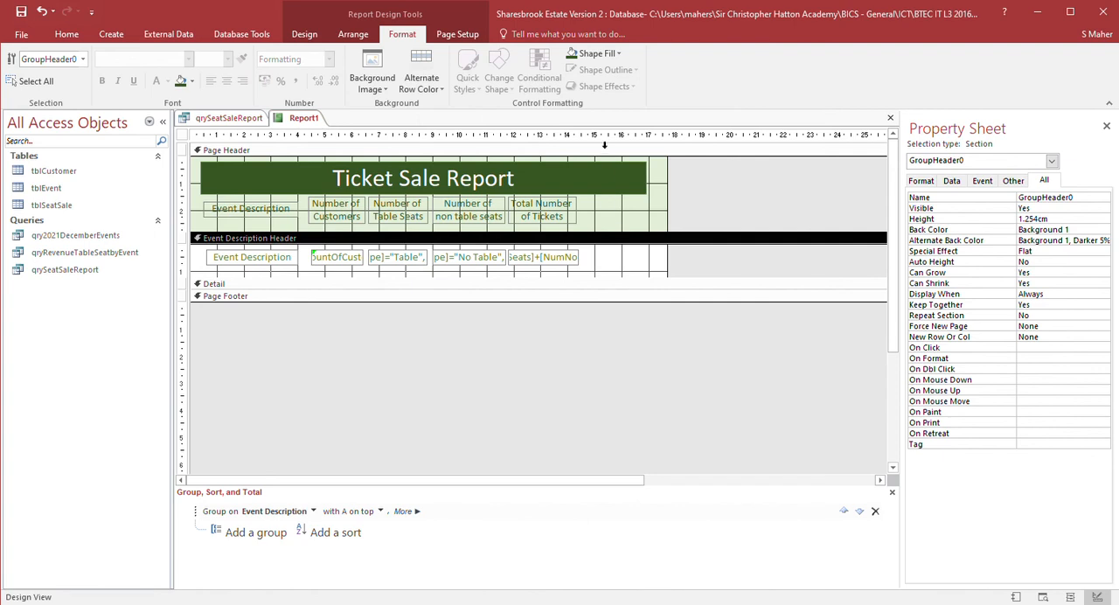
click(683, 122)
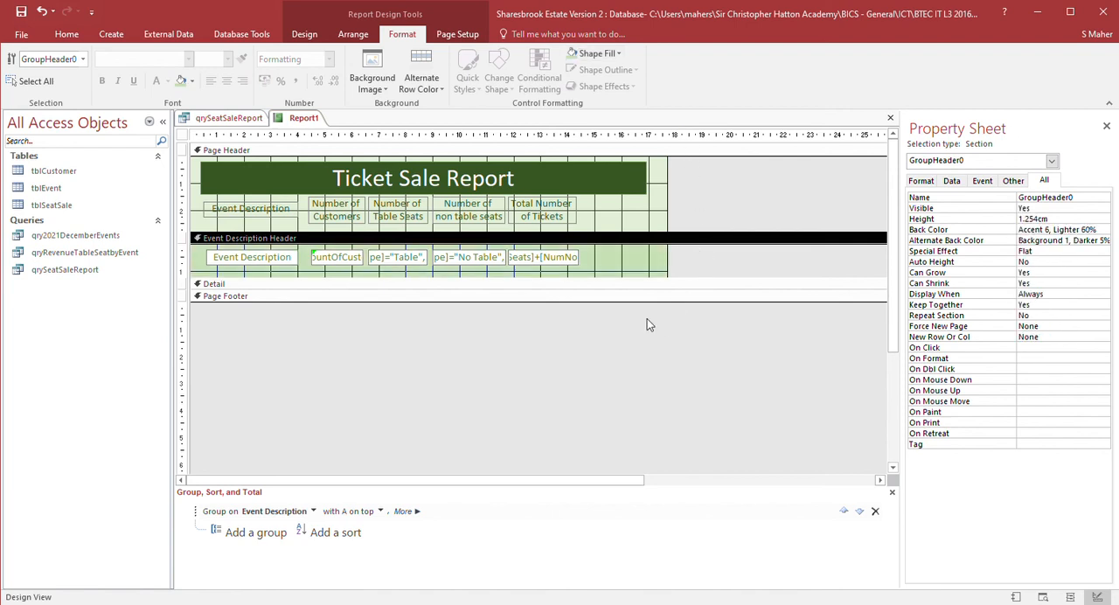
- Give the five group header text boxes the same Accent 6, Lighter 60% background colour
click(256, 260)
shift+click(335, 260)
shift+click(411, 260)
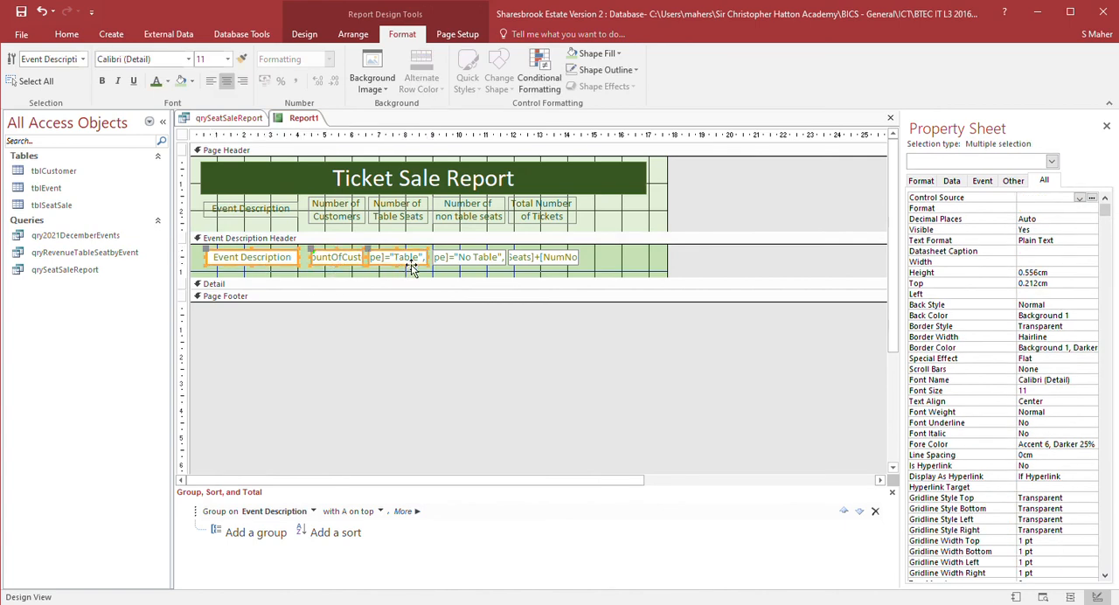
shift+click(477, 265)
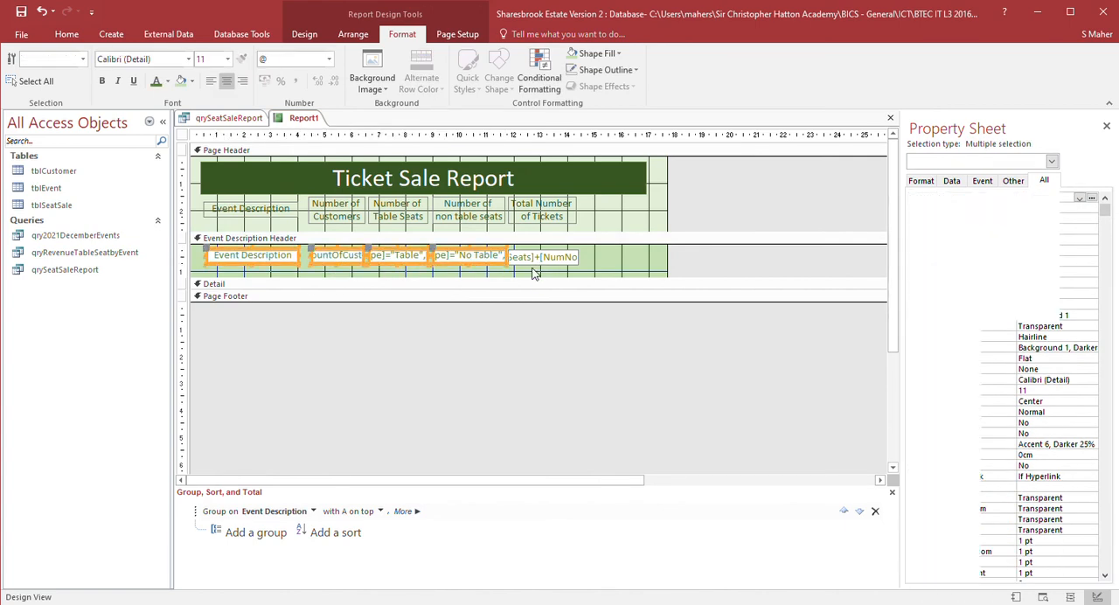
shift+click(542, 259)
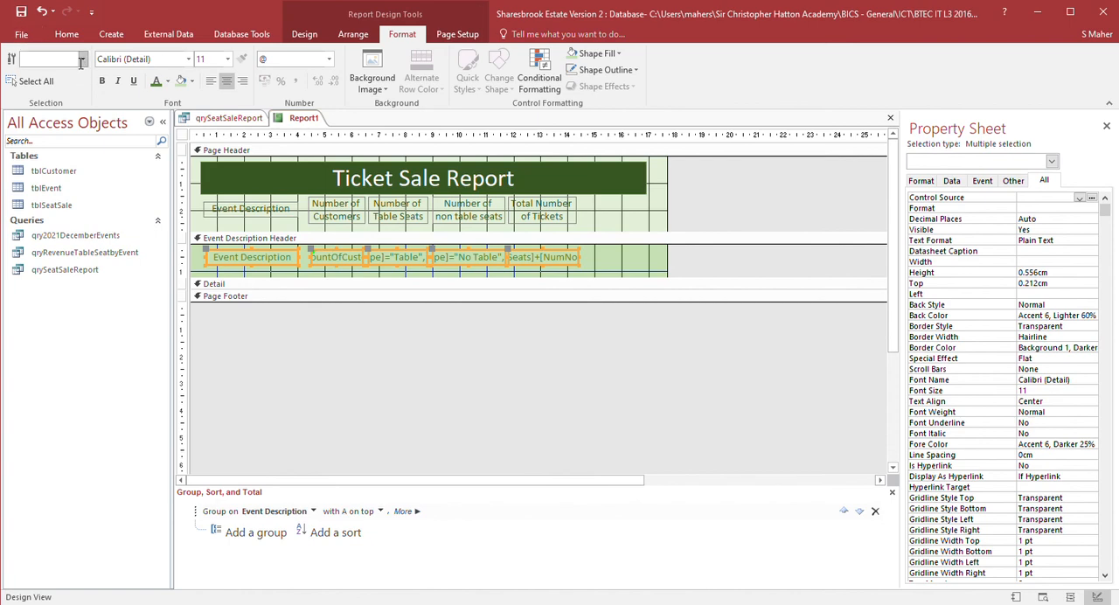
- Preview the report in Report View and return to Design View
click(21, 35)
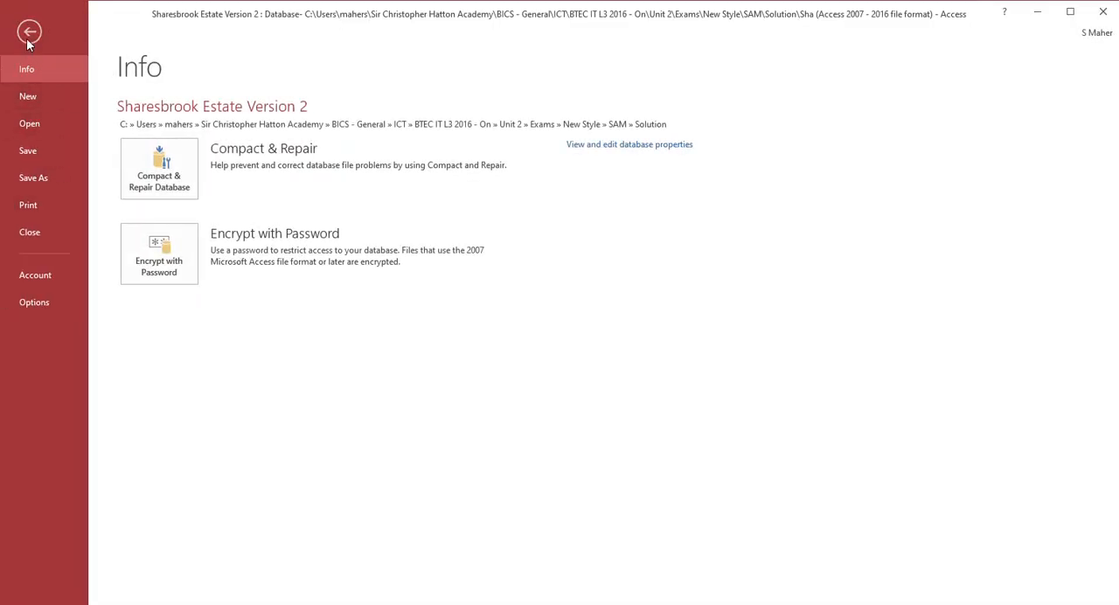
click(30, 33)
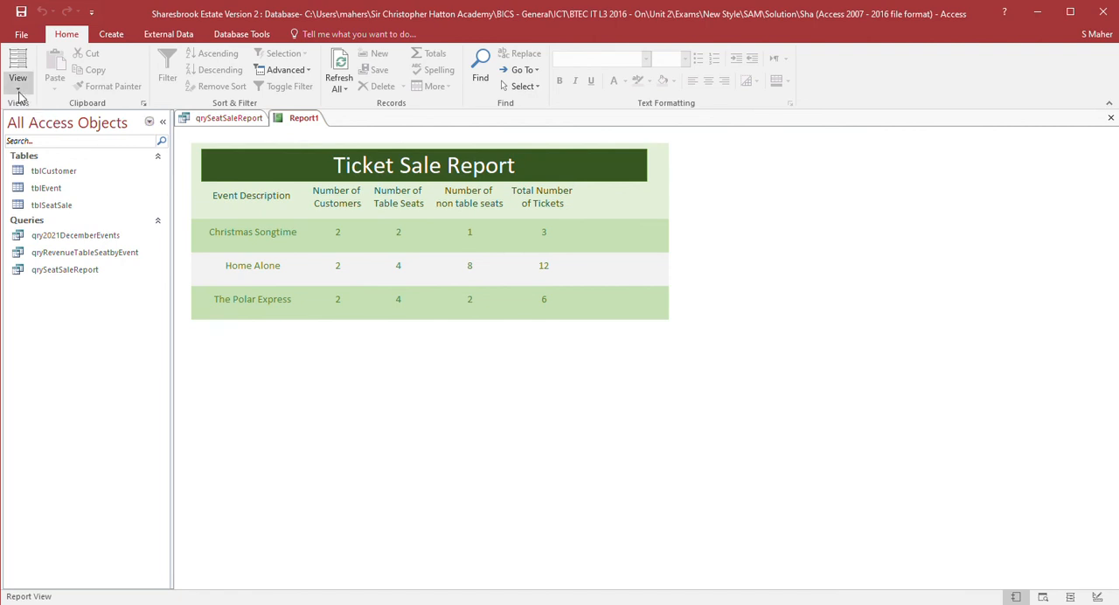
click(48, 208)
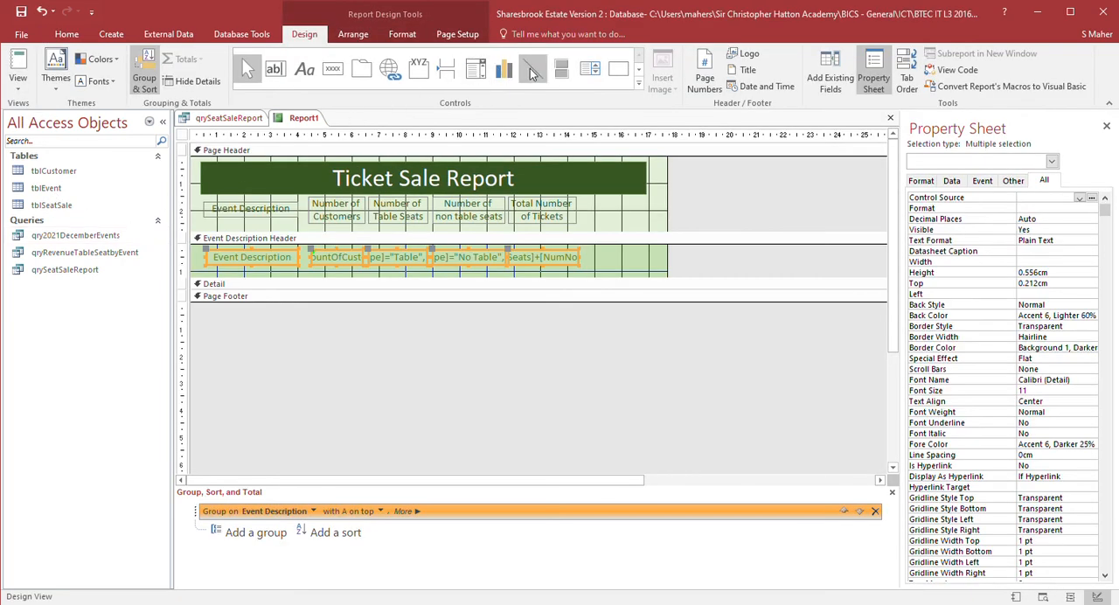
- Draw a horizontal line under the column headings across the page header, spanning all five headings
click(533, 69)
drag(204, 232, 577, 231)
- Narrow the title label to end above the last heading and reduce the report width to about 14.7 cm
click(623, 165)
drag(647, 189, 583, 195)
click(686, 194)
drag(670, 194, 588, 197)
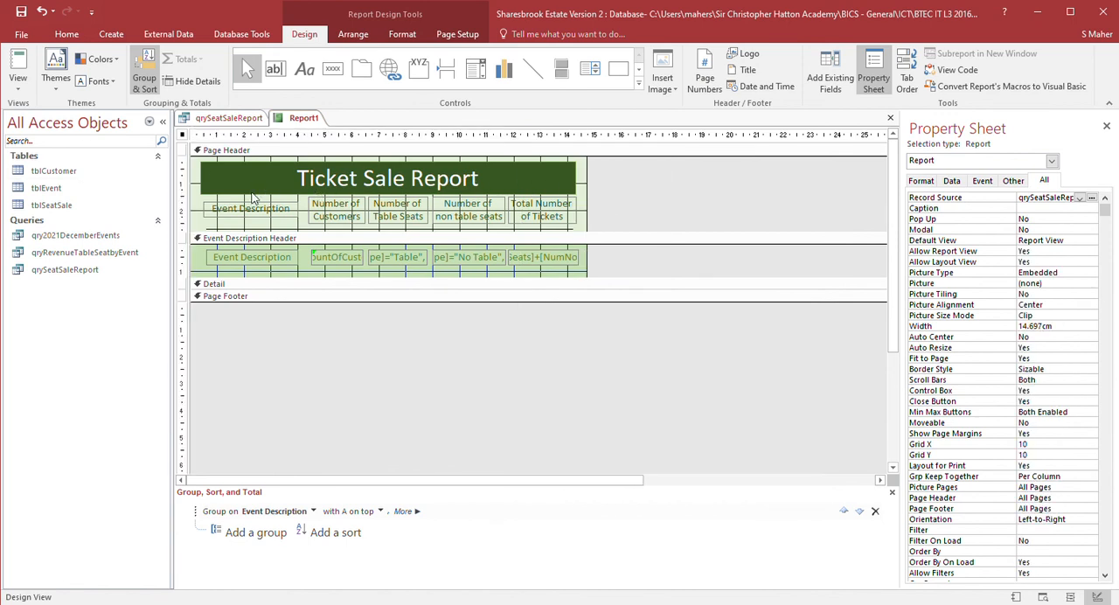
- Preview the finished layout in Report View and save the report as rptSeatSaleReport
click(18, 70)
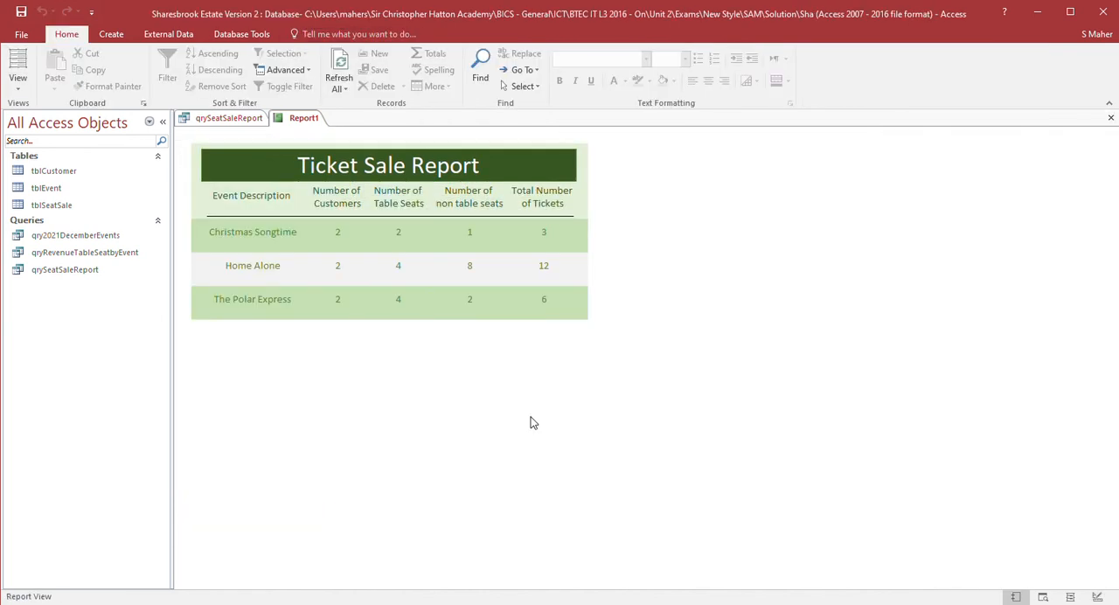
click(23, 12)
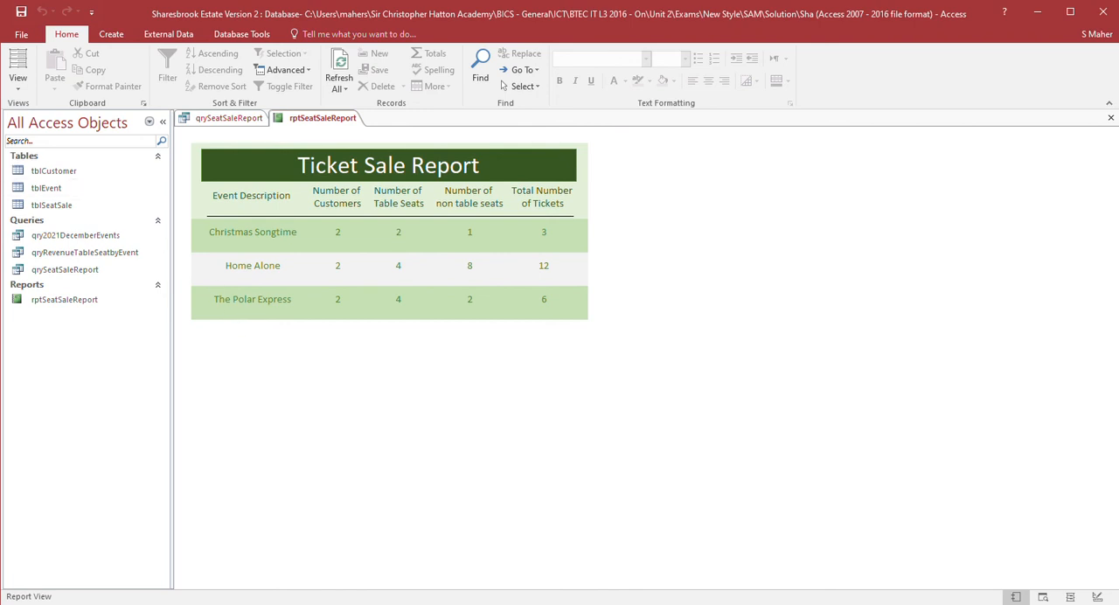
- Choose to save the report object as a PDF or XPS file from the Save As options
click(21, 34)
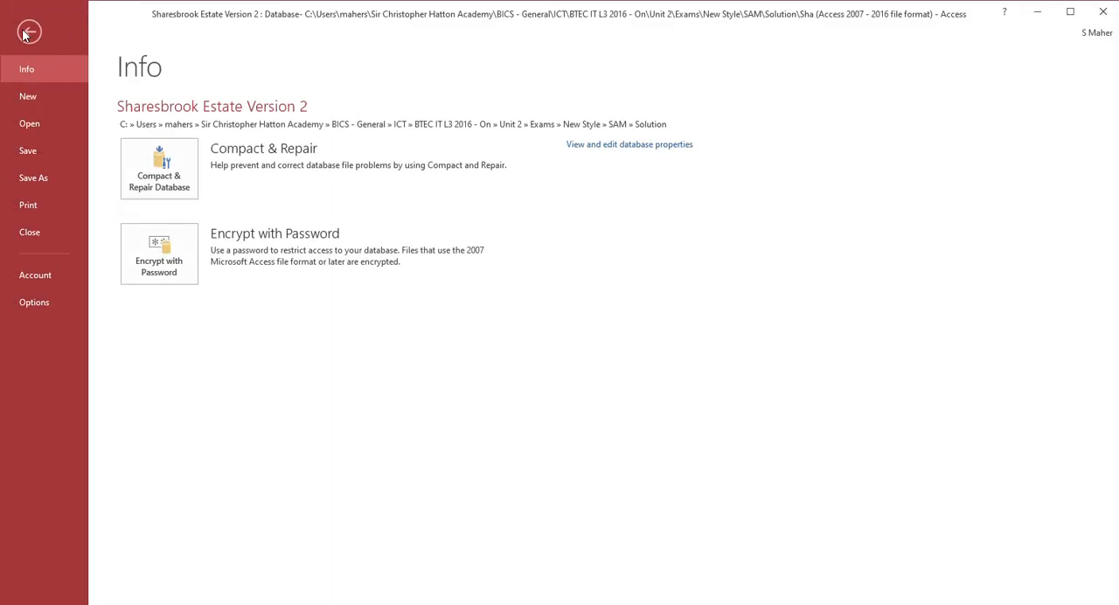
click(35, 178)
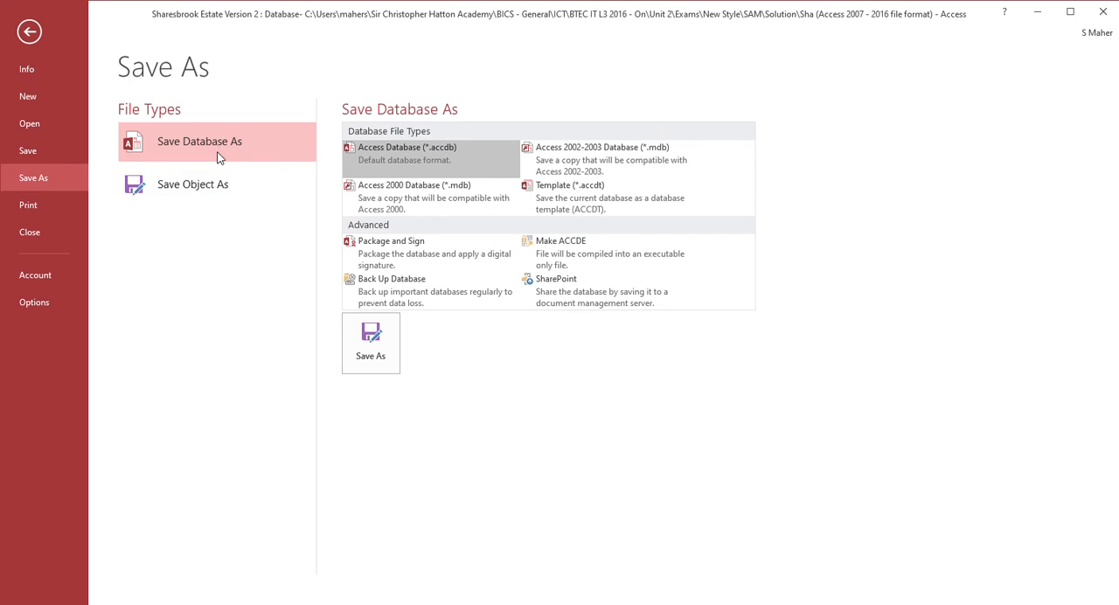
click(213, 187)
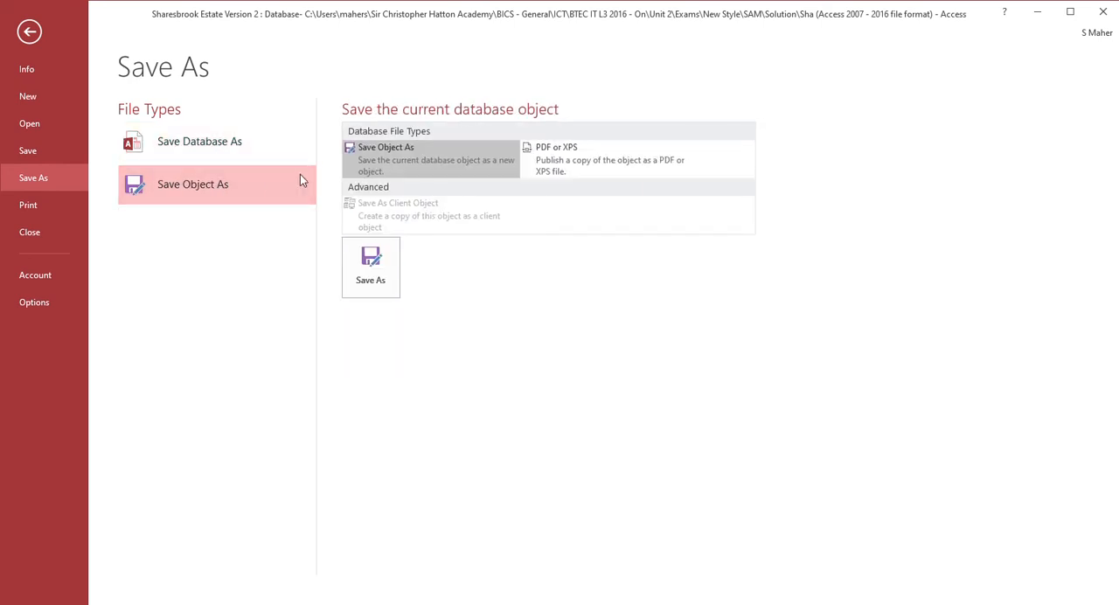
click(560, 156)
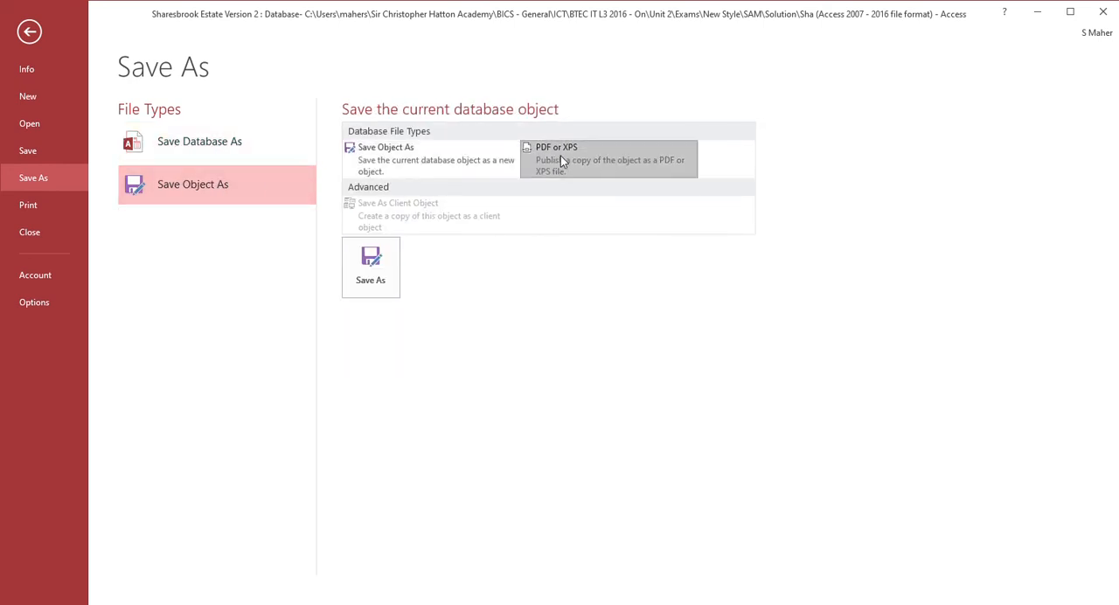
click(374, 273)
key(Escape)
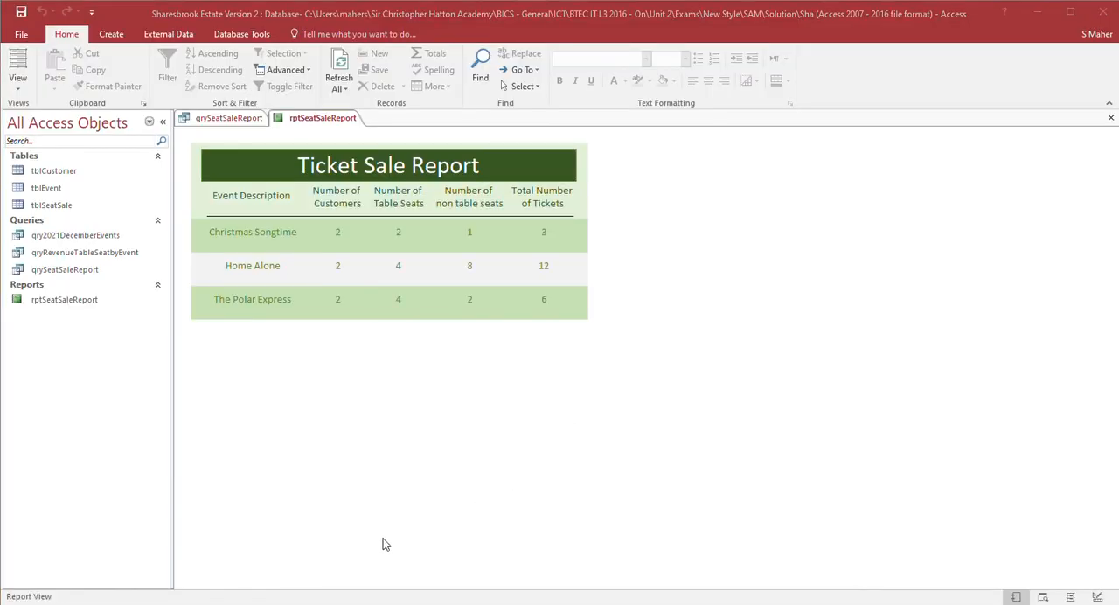